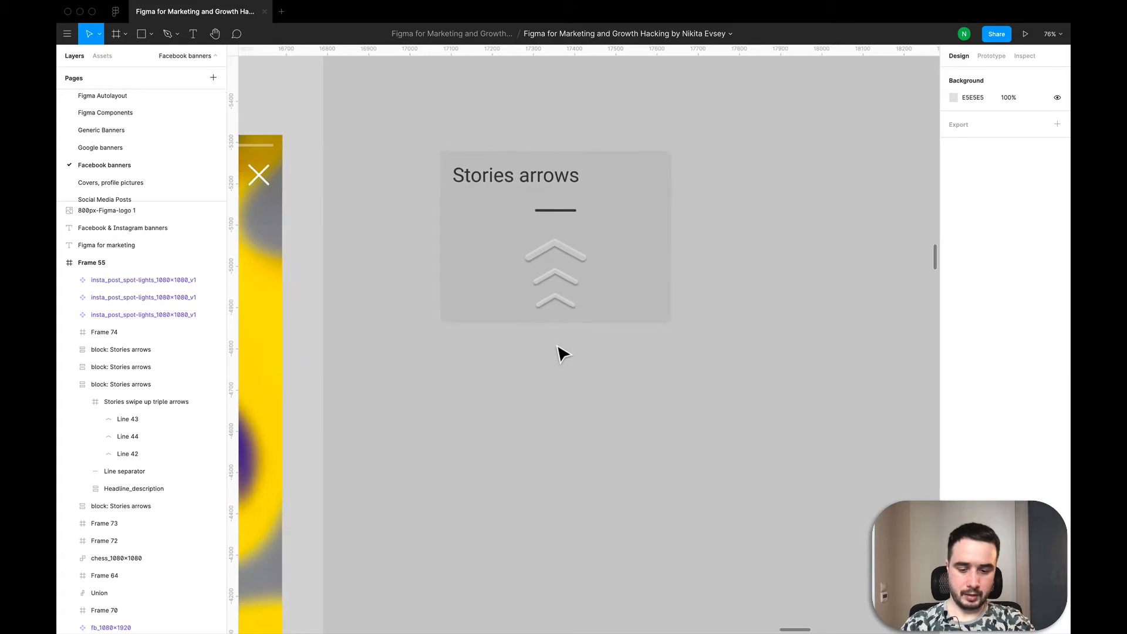
# Draw a horizontal line about 200 px long below the Stories arrows block and set its stroke width to 10.
pyautogui.press('l')
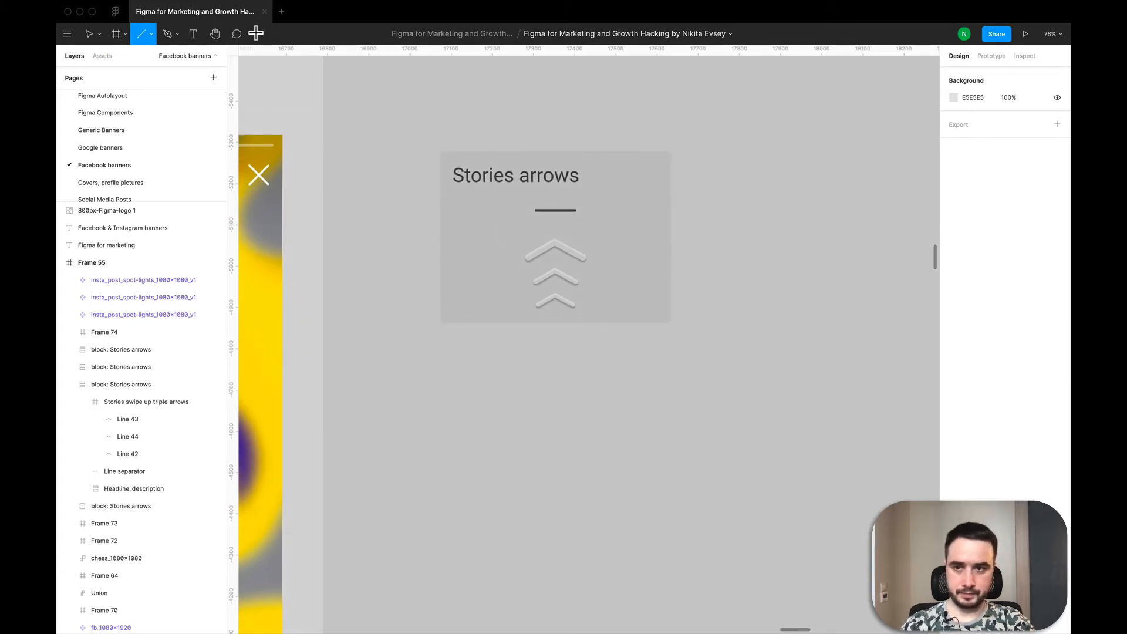
pyautogui.moveTo(479, 407); pyautogui.dragTo(562, 407)
pyautogui.scroll(3, 490, 408)
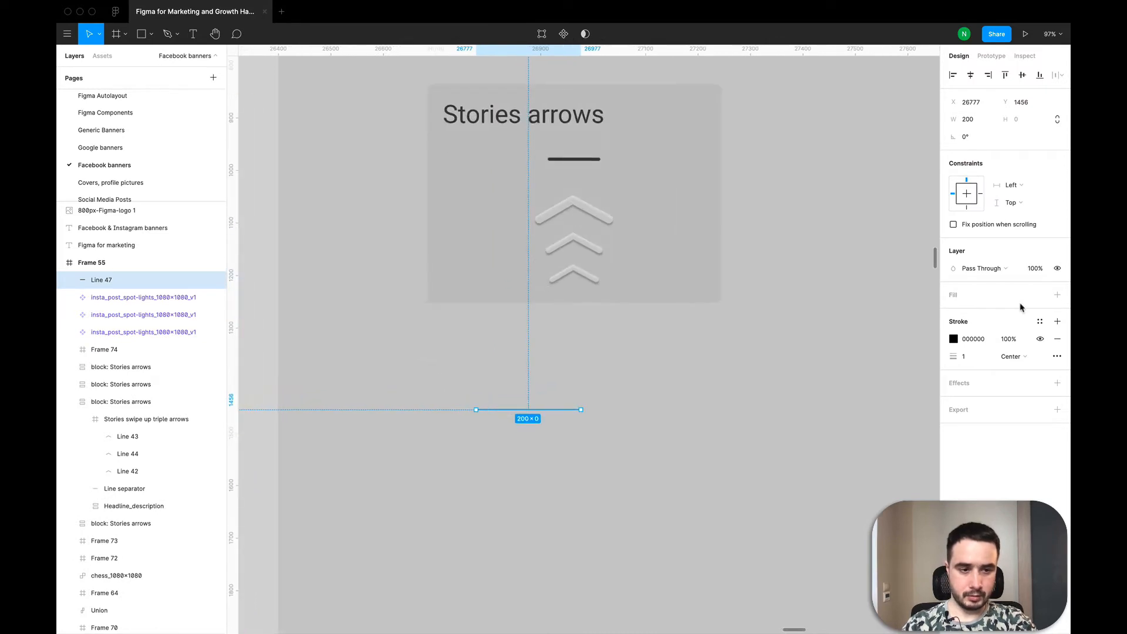
pyautogui.click(971, 364)
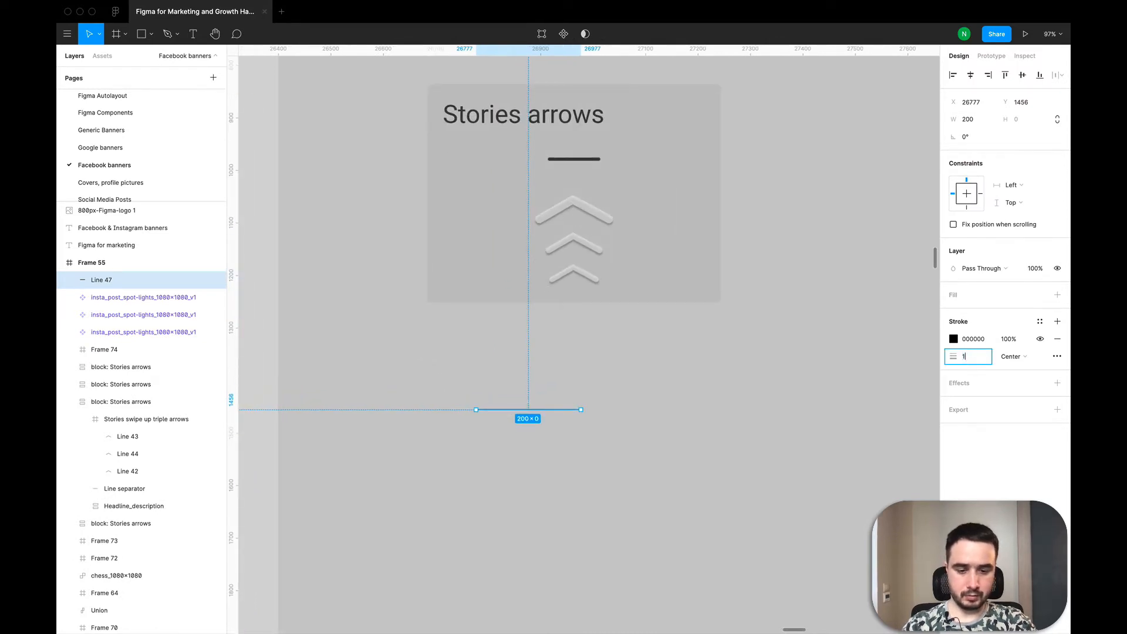
pyautogui.write('0')
pyautogui.press('Return')
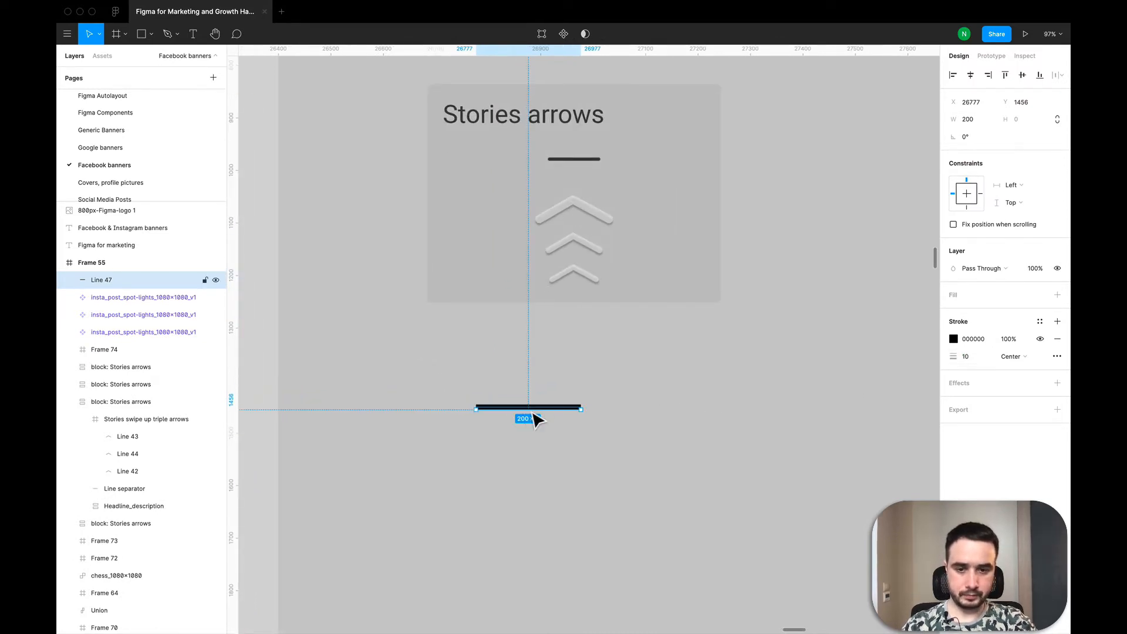
# Bend the line into an upward chevron by raising its midpoint about 46 px.
pyautogui.doubleClick(533, 414)
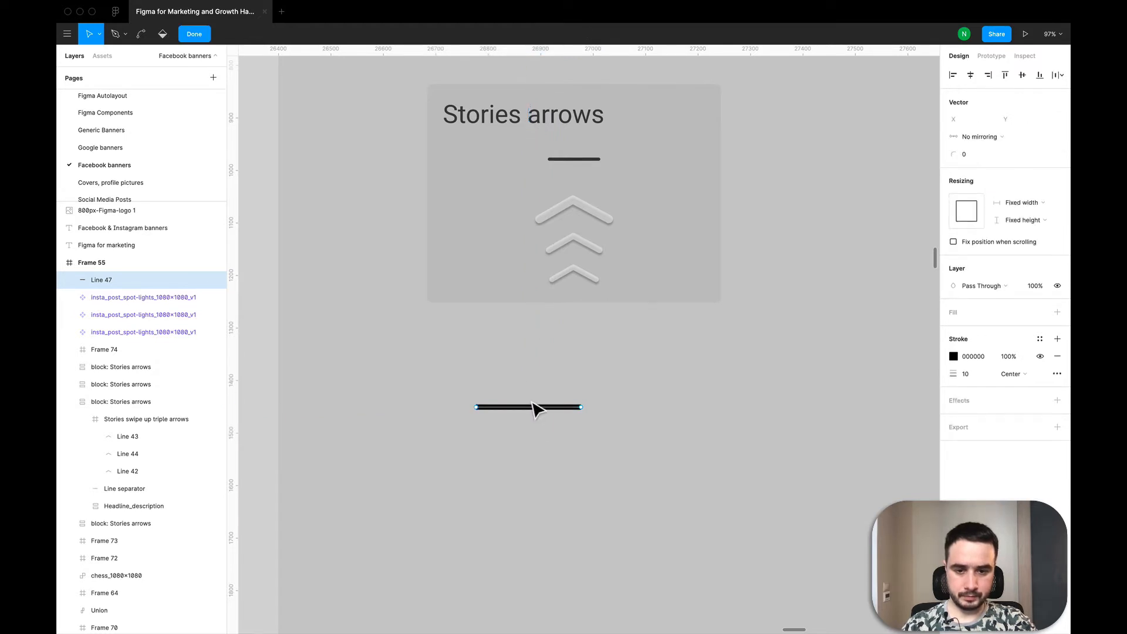
pyautogui.scroll(5, 533, 406)
pyautogui.click(529, 415)
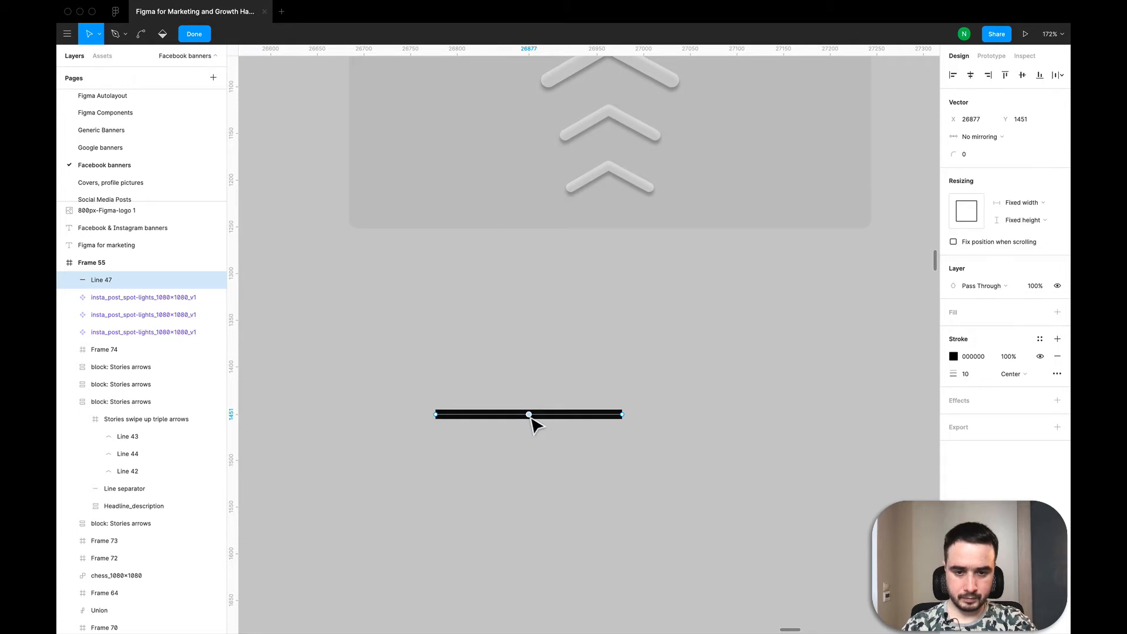
pyautogui.moveTo(531, 419); pyautogui.dragTo(531, 376)
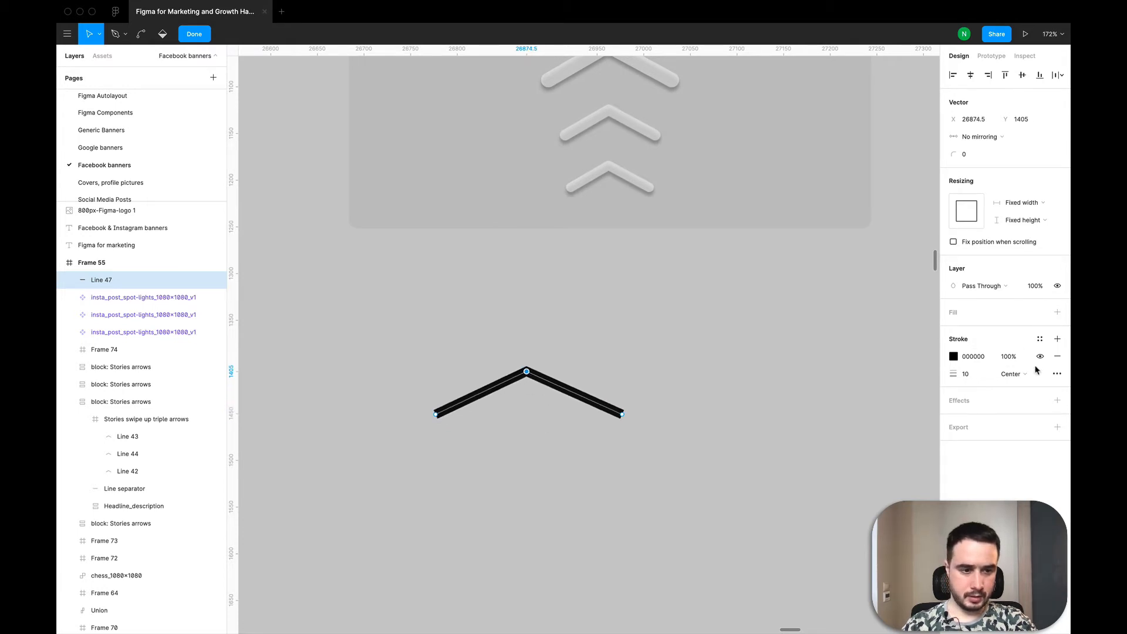
# Give the chevron's stroke ends round caps.
pyautogui.click(1057, 373)
pyautogui.click(845, 417)
pyautogui.click(842, 453)
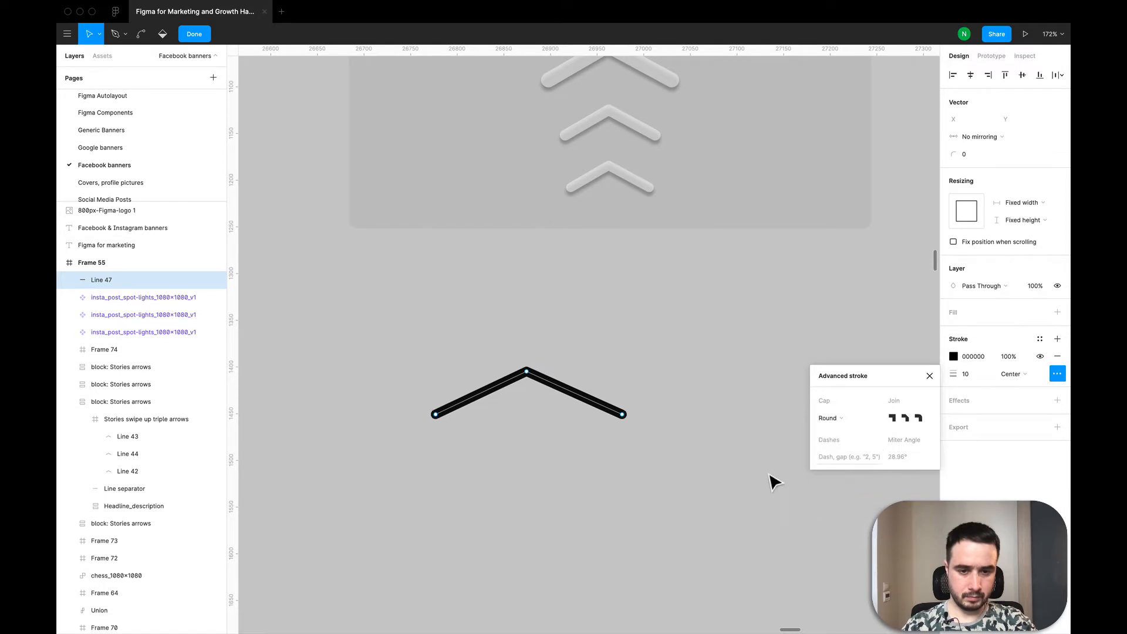
# Apply a round join to the peak point of the chevron.
pyautogui.scroll(3, 624, 360)
pyautogui.scroll(5, 576, 338)
pyautogui.scroll(5, 573, 337)
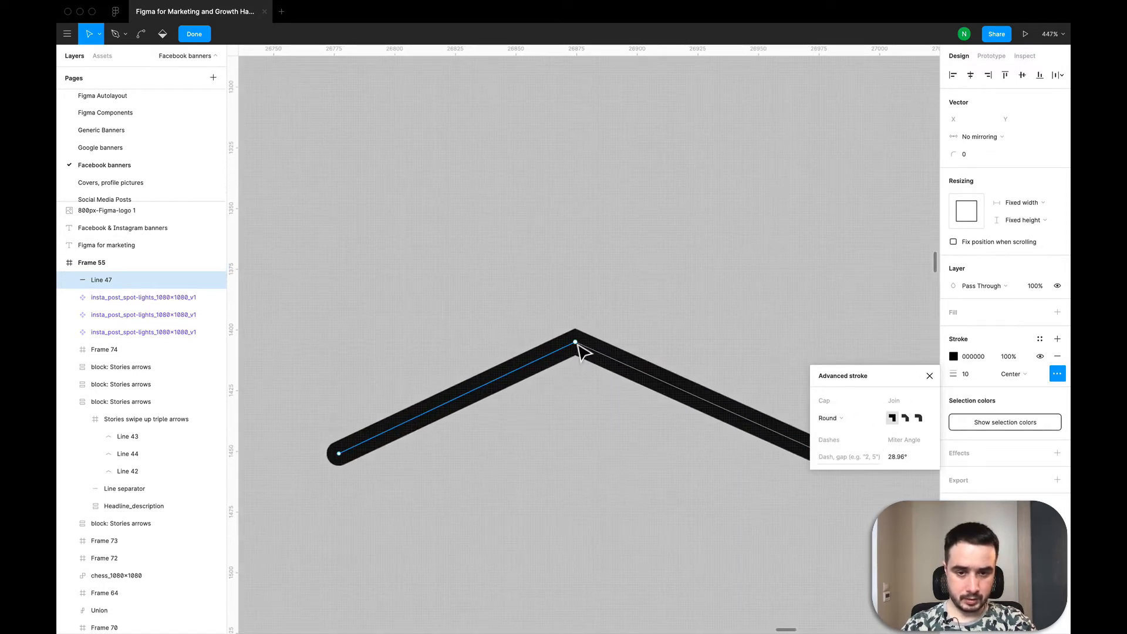
pyautogui.click(576, 343)
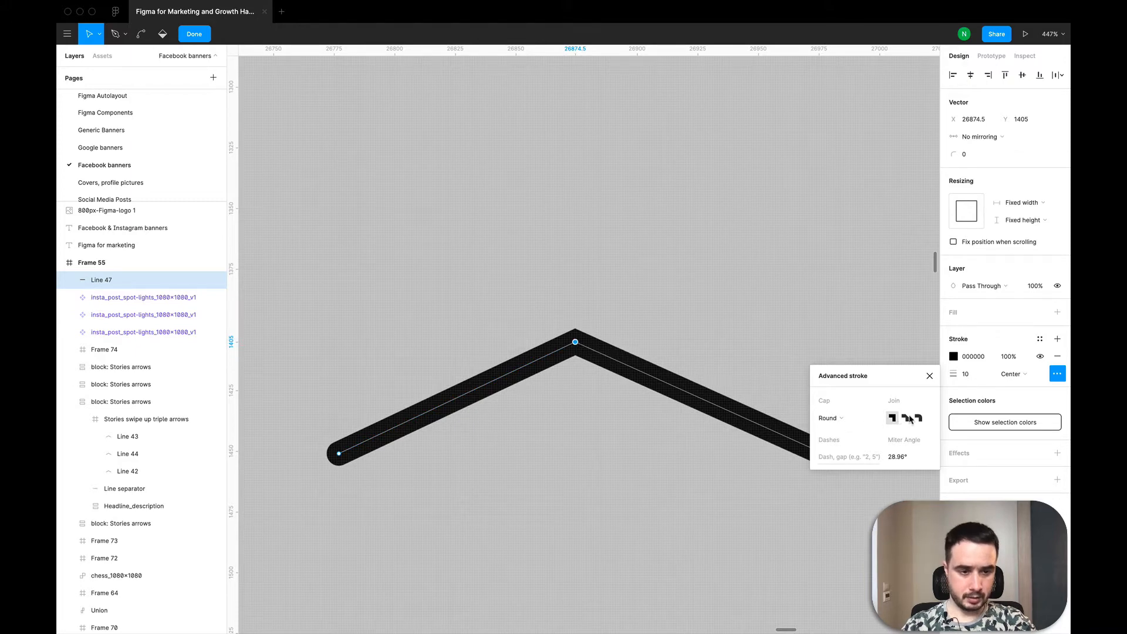
pyautogui.click(918, 418)
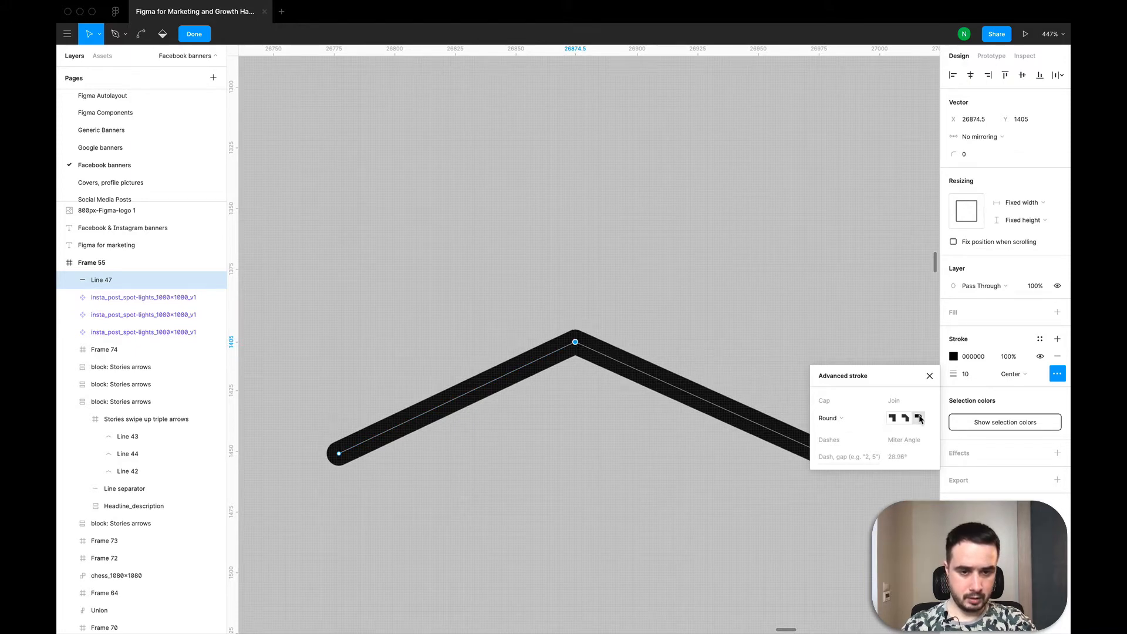
# Thicken the chevron's stroke and scale the shape down proportionally to about 166 × 38 px.
pyautogui.scroll(-5, 695, 332)
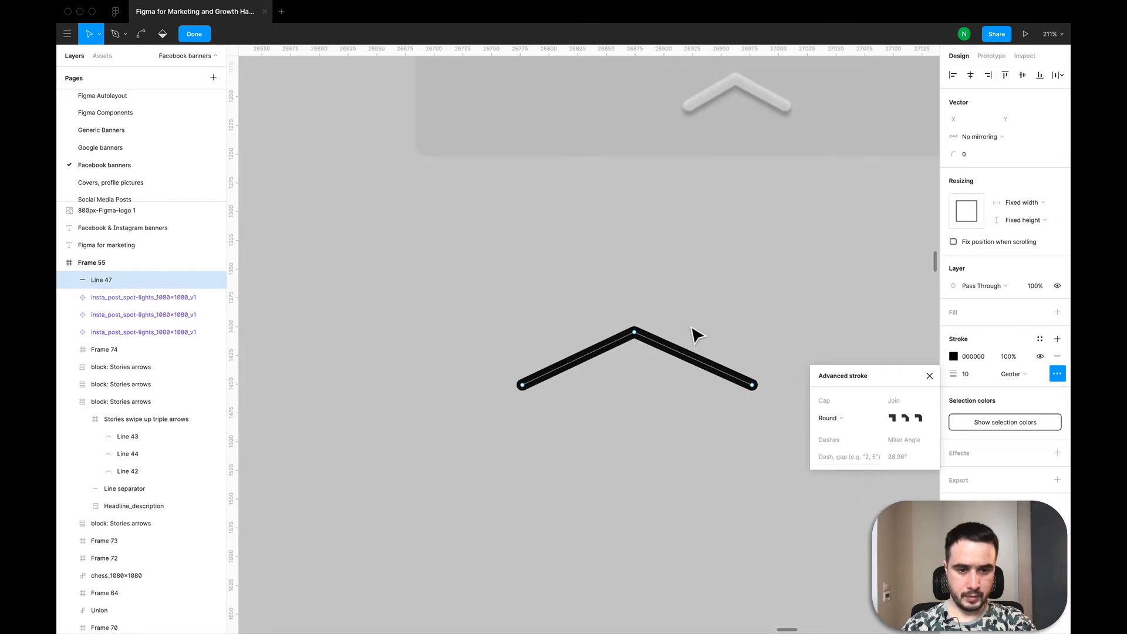
pyautogui.scroll(-5, 694, 334)
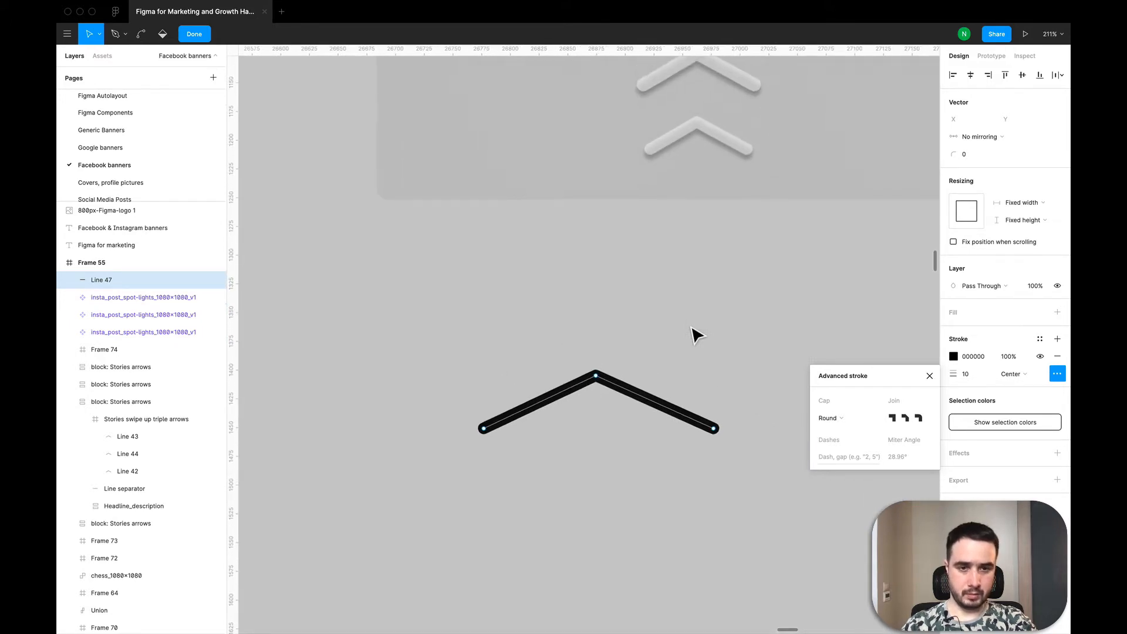
pyautogui.click(974, 378)
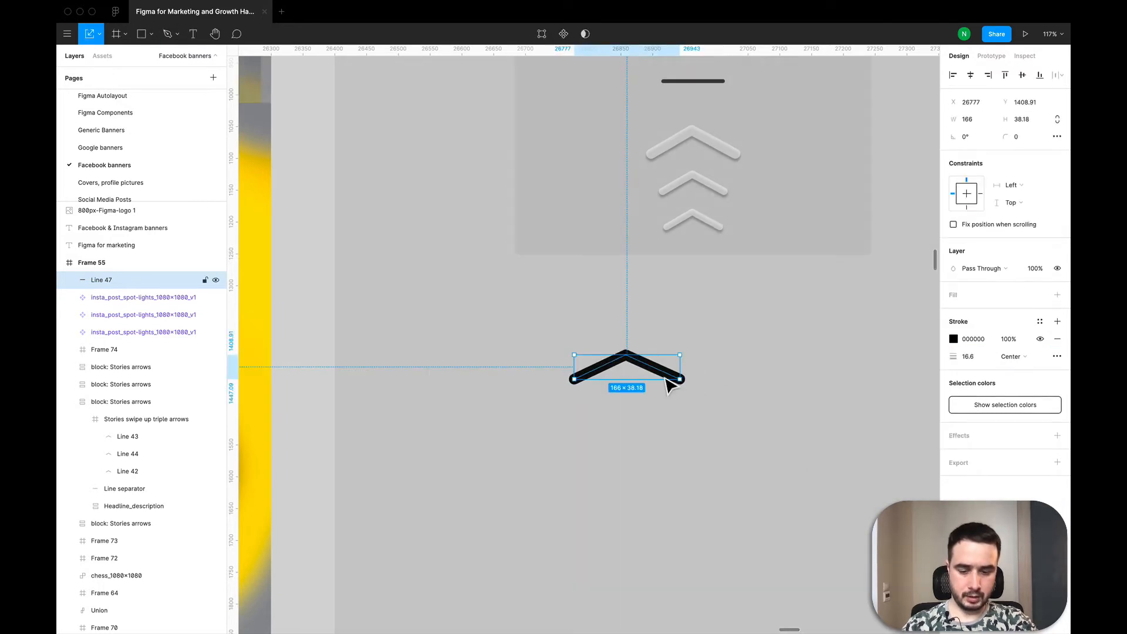
# Duplicate the chevron about 60 px lower and scale the copy down around its centre to about 117 × 27 px.
pyautogui.press('super+c')
pyautogui.press('super+v')
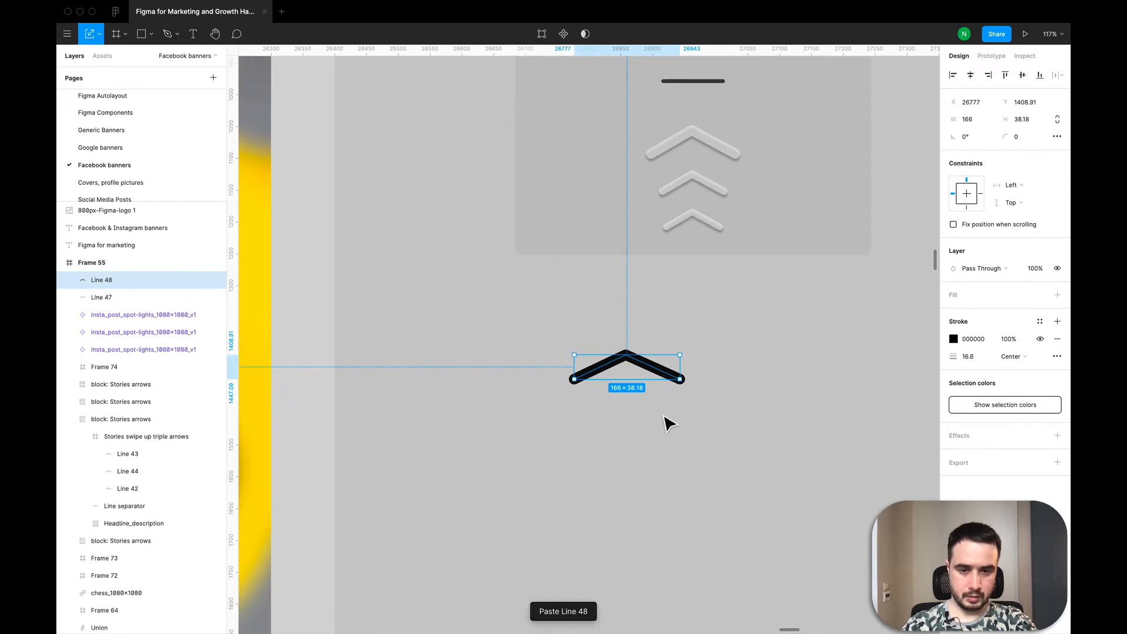
pyautogui.hotkey('shift', 'Down')
pyautogui.hotkey('shift', 'Down')
pyautogui.hotkey('shift', 'Down')
pyautogui.hotkey('shift', 'Down')
pyautogui.hotkey('shift', 'Down')
pyautogui.hotkey('shift', 'Down')
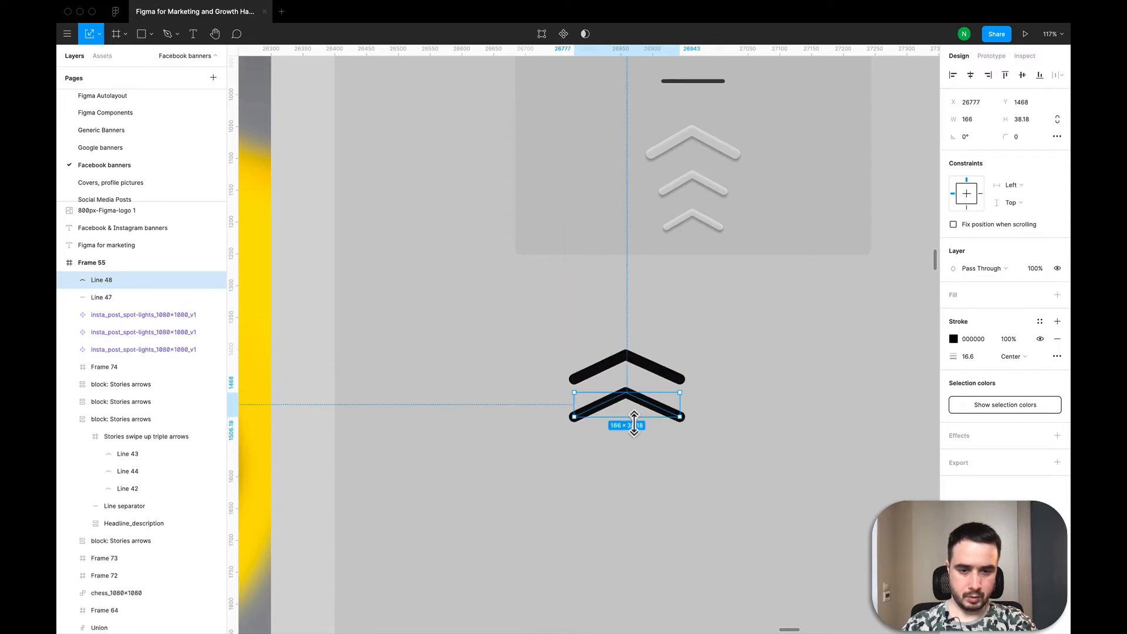
pyautogui.moveTo(634, 424); pyautogui.dragTo(638, 415)
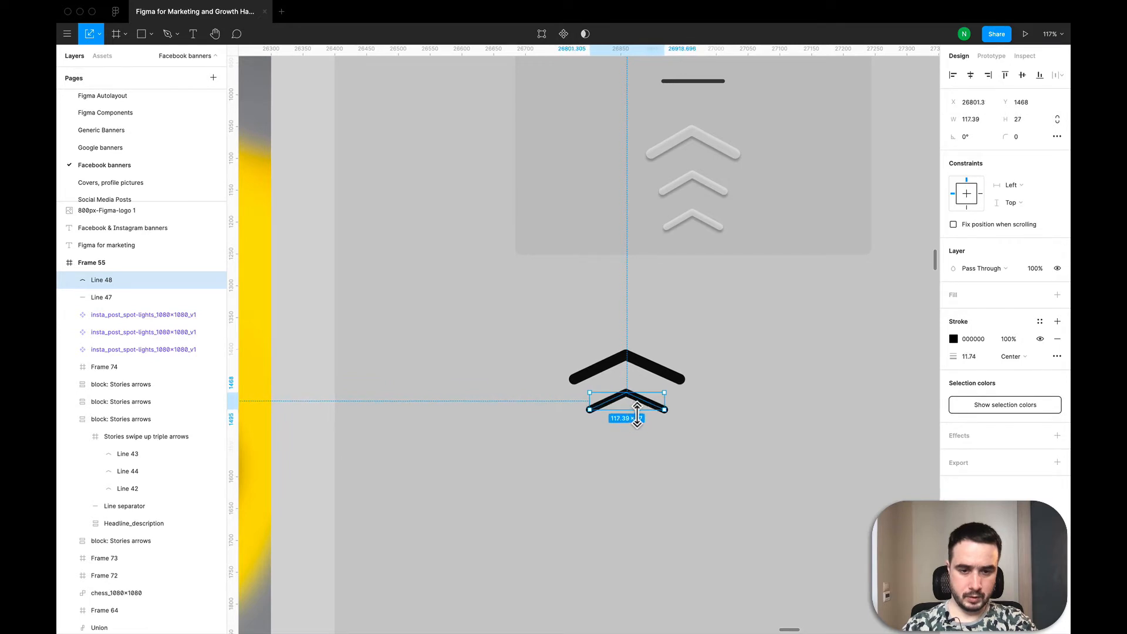
# Add a third chevron beneath the second, scaled down to about 70 × 16 px.
pyautogui.press('super+v')
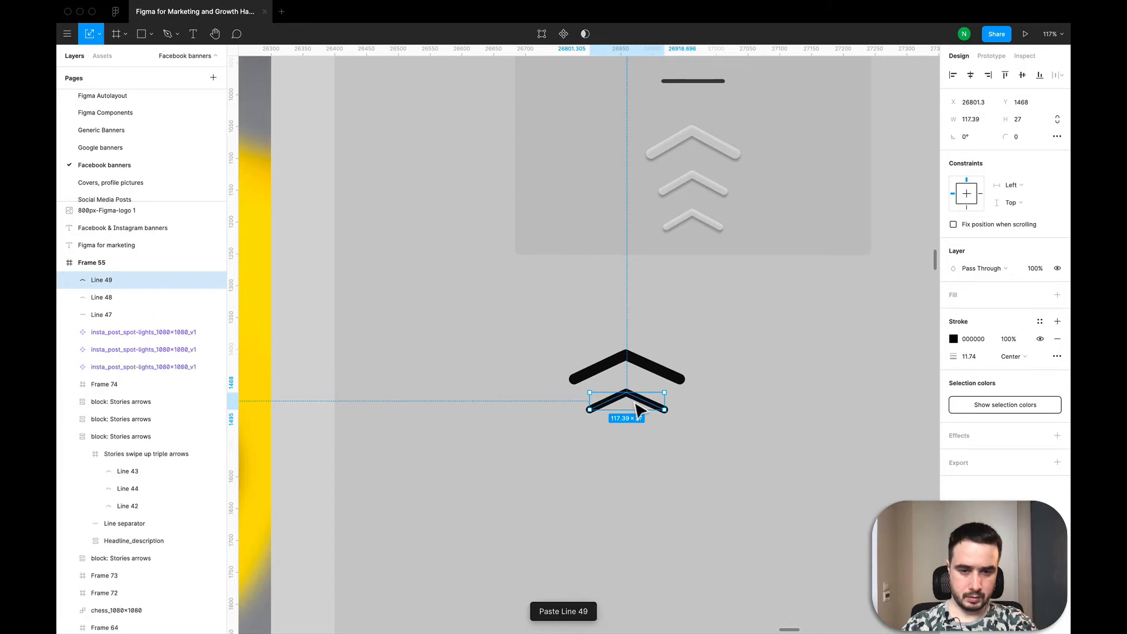
pyautogui.moveTo(637, 417); pyautogui.dragTo(633, 441)
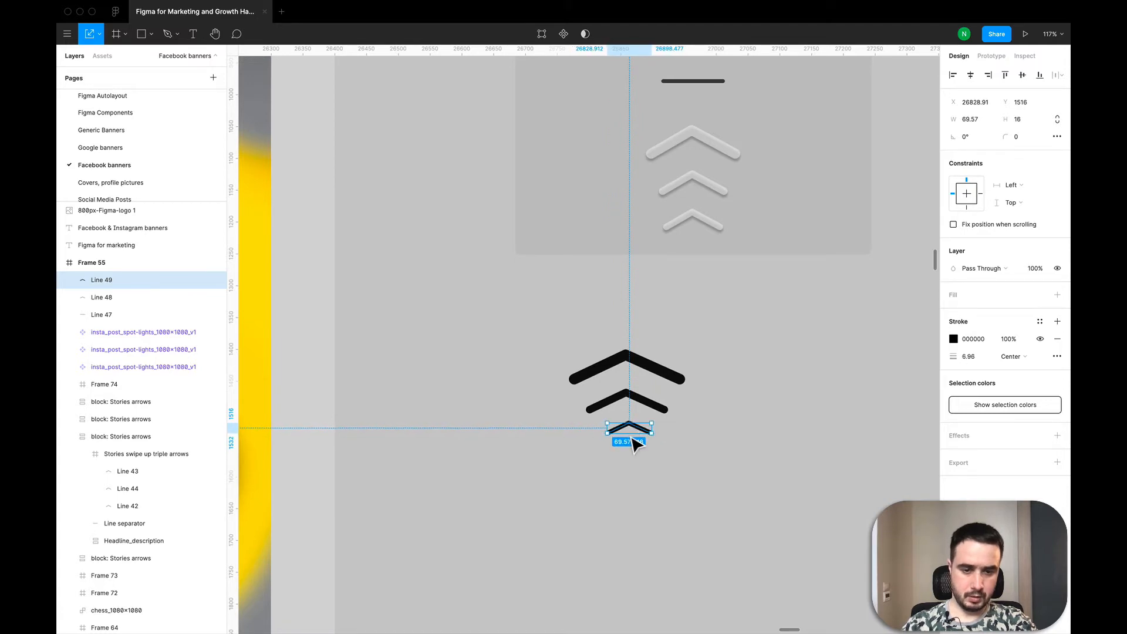
pyautogui.click(678, 462)
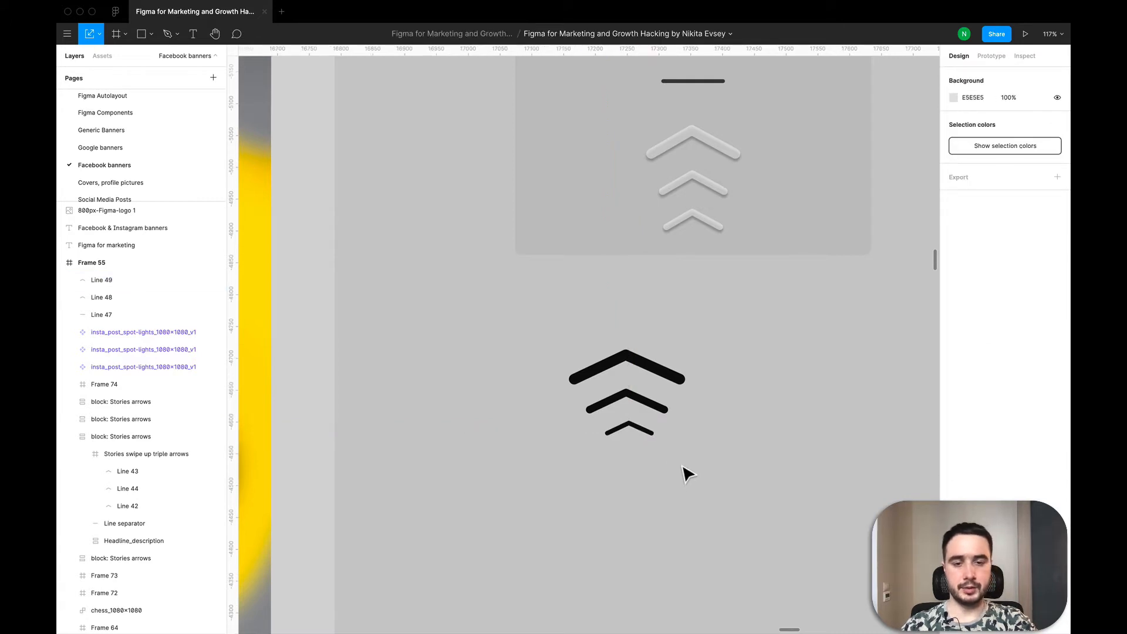
# Set the stroke of all three chevrons to white FFFFFF at 50% opacity.
pyautogui.moveTo(541, 333); pyautogui.dragTo(679, 462)
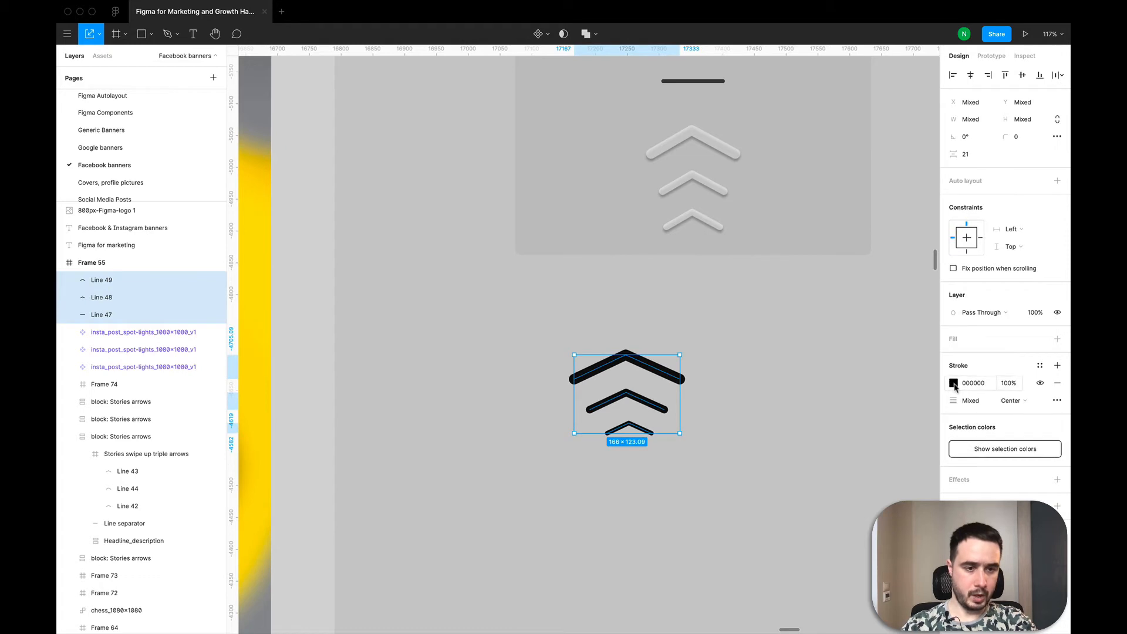
pyautogui.click(954, 384)
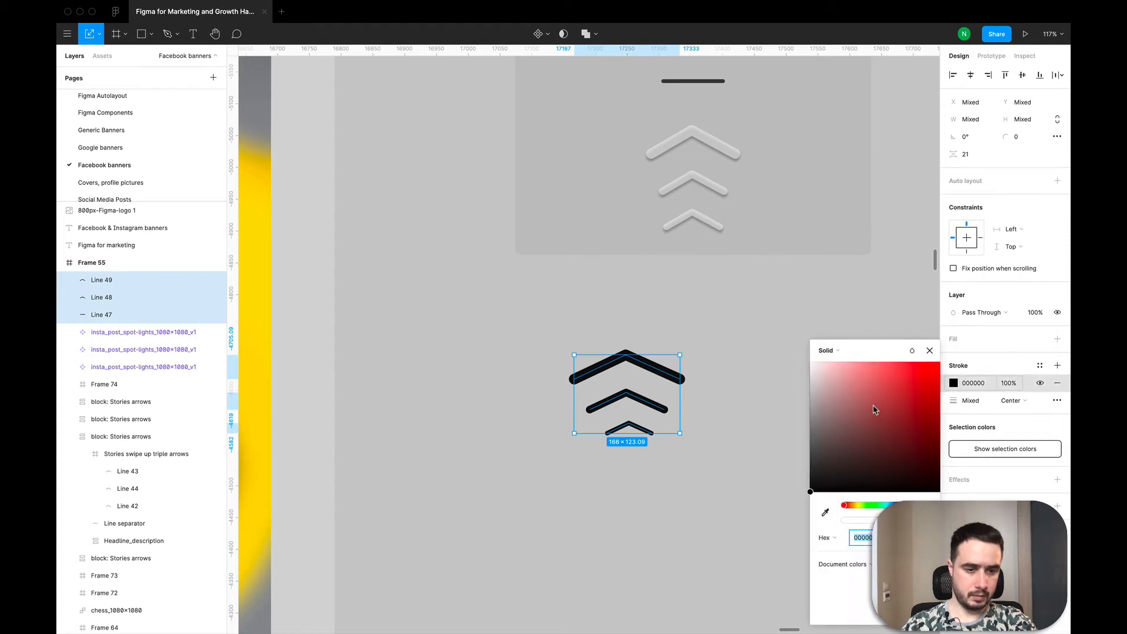
pyautogui.moveTo(813, 376); pyautogui.dragTo(805, 373)
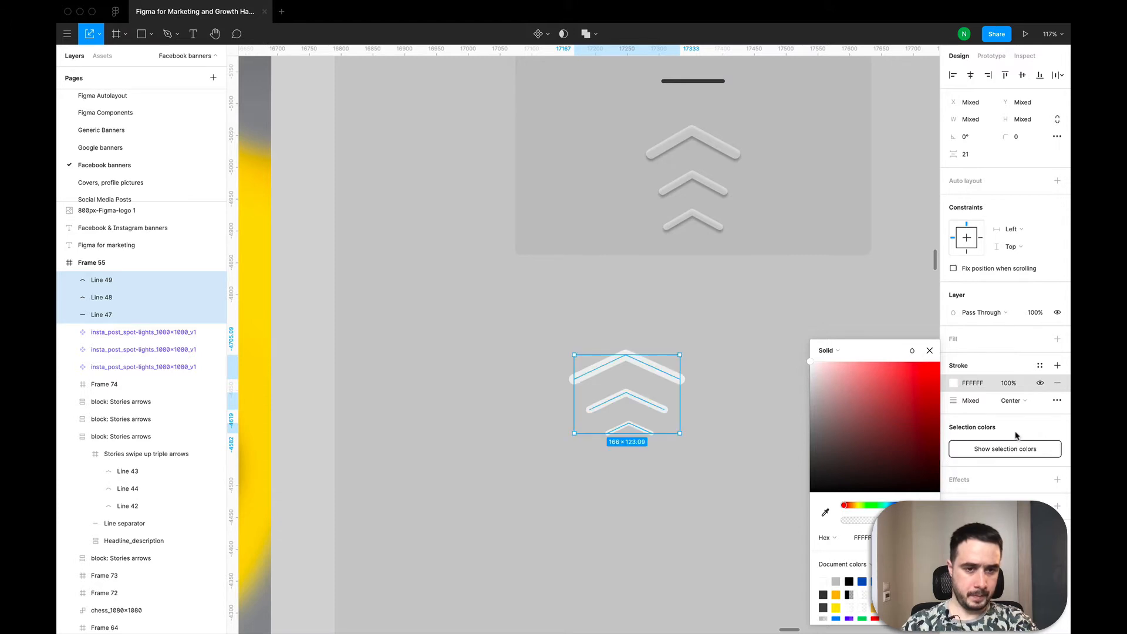
pyautogui.click(1008, 383)
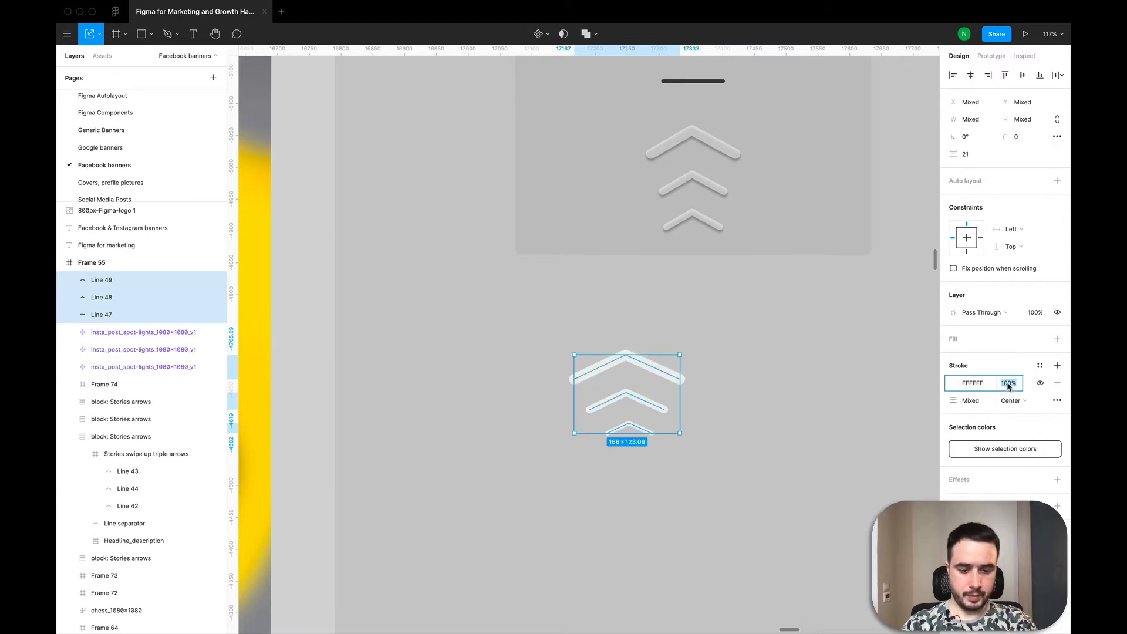
pyautogui.write('50')
pyautogui.press('Return')
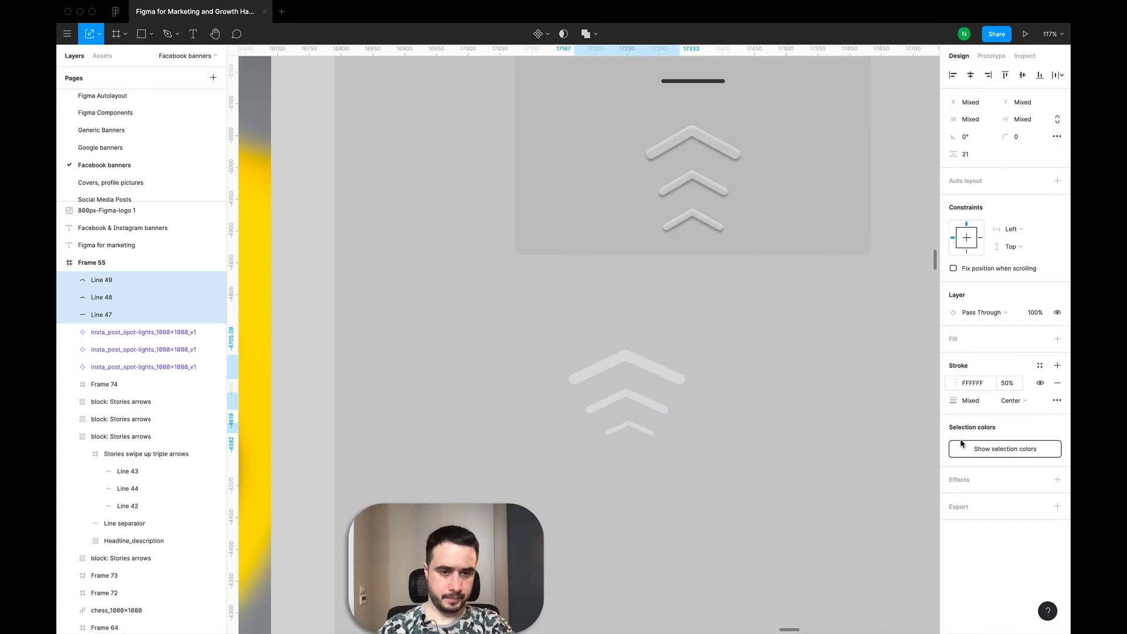
# Add a drop shadow and an inner shadow to the three chevrons.
pyautogui.click(1057, 480)
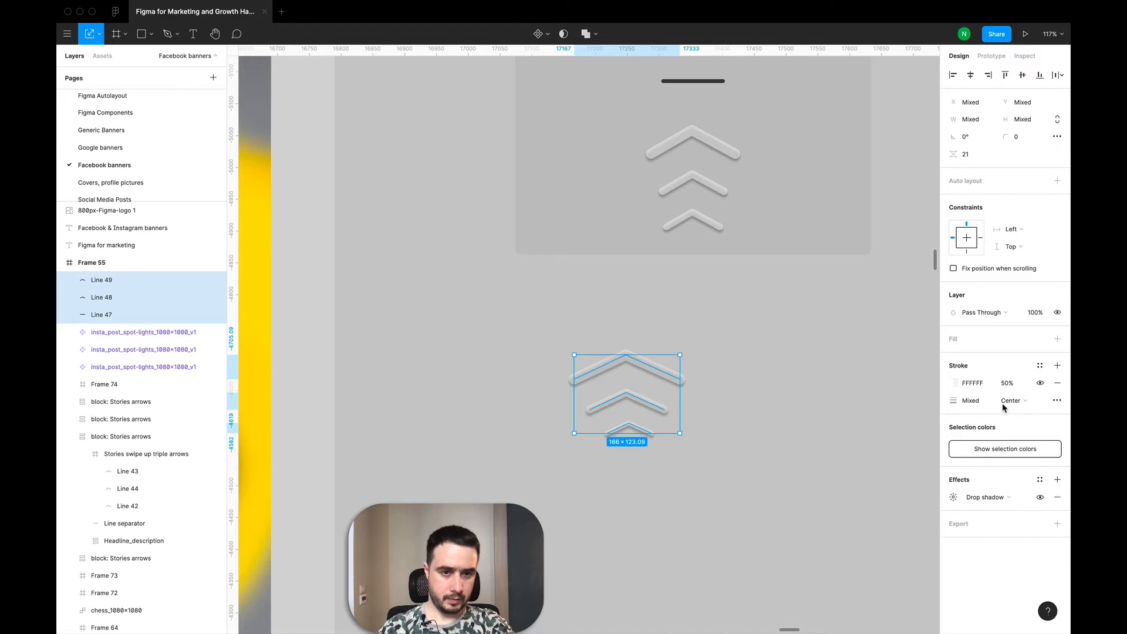
pyautogui.click(1040, 498)
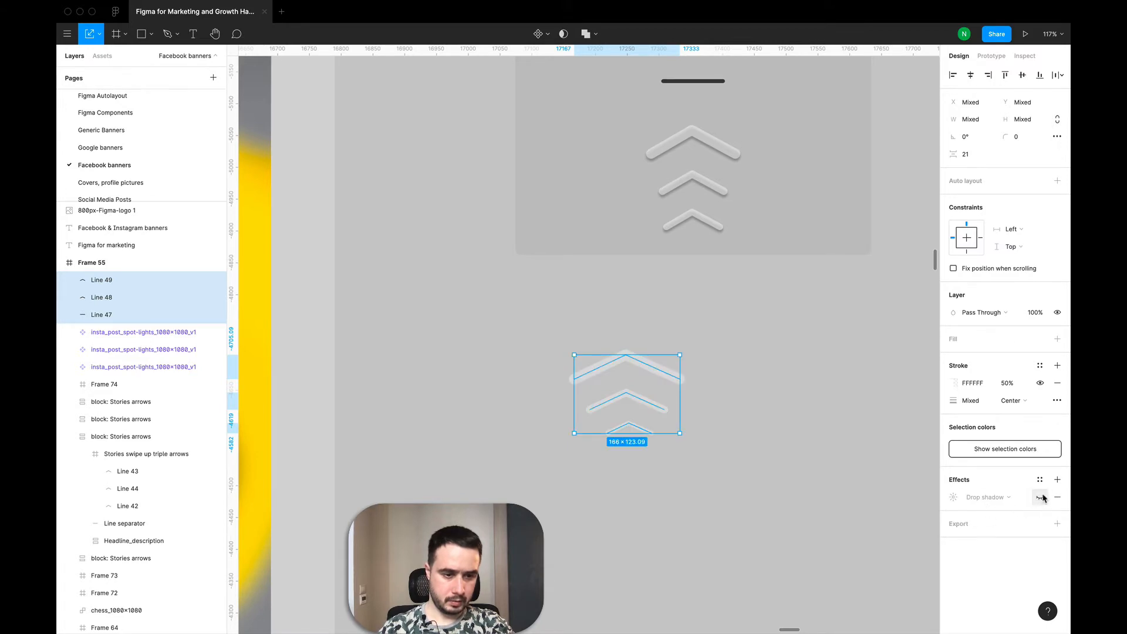
pyautogui.click(1058, 480)
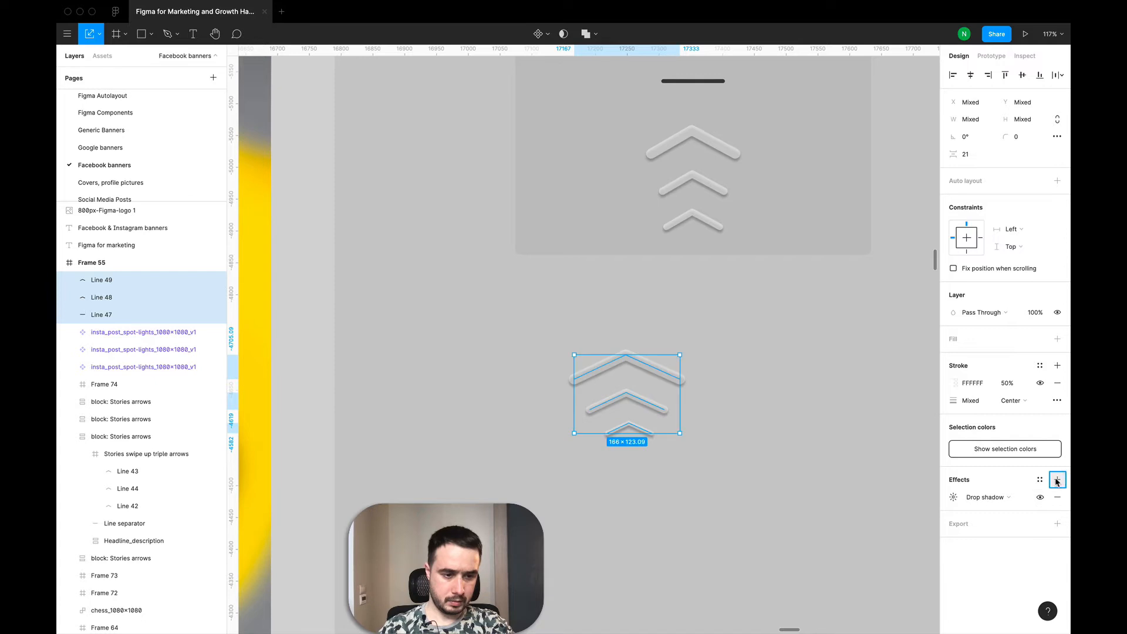
pyautogui.press('Return')
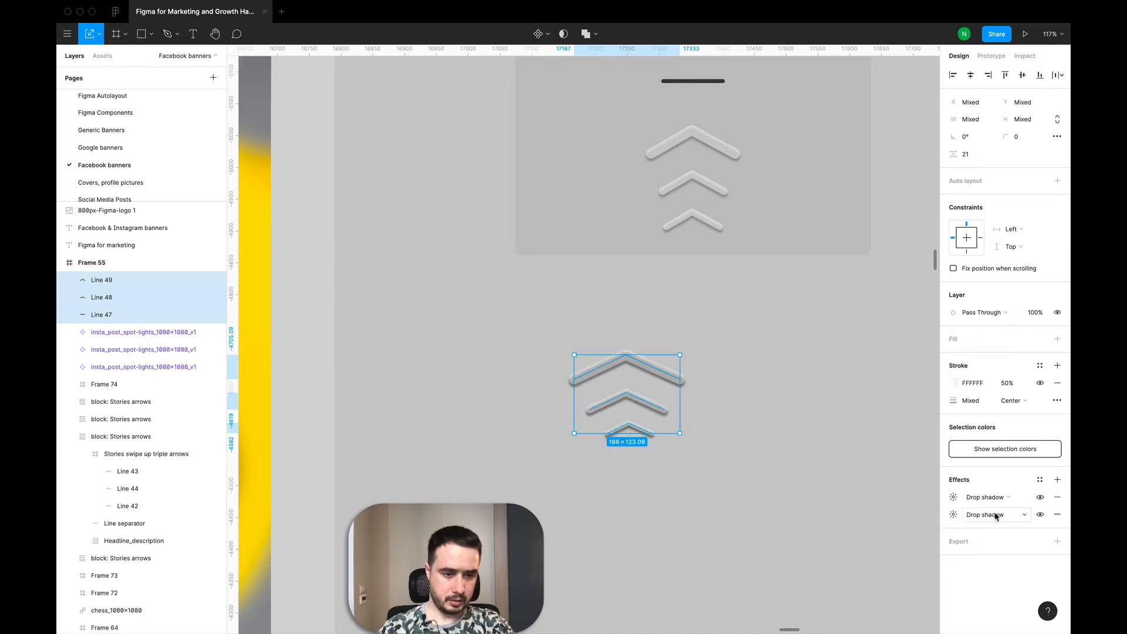
pyautogui.click(998, 516)
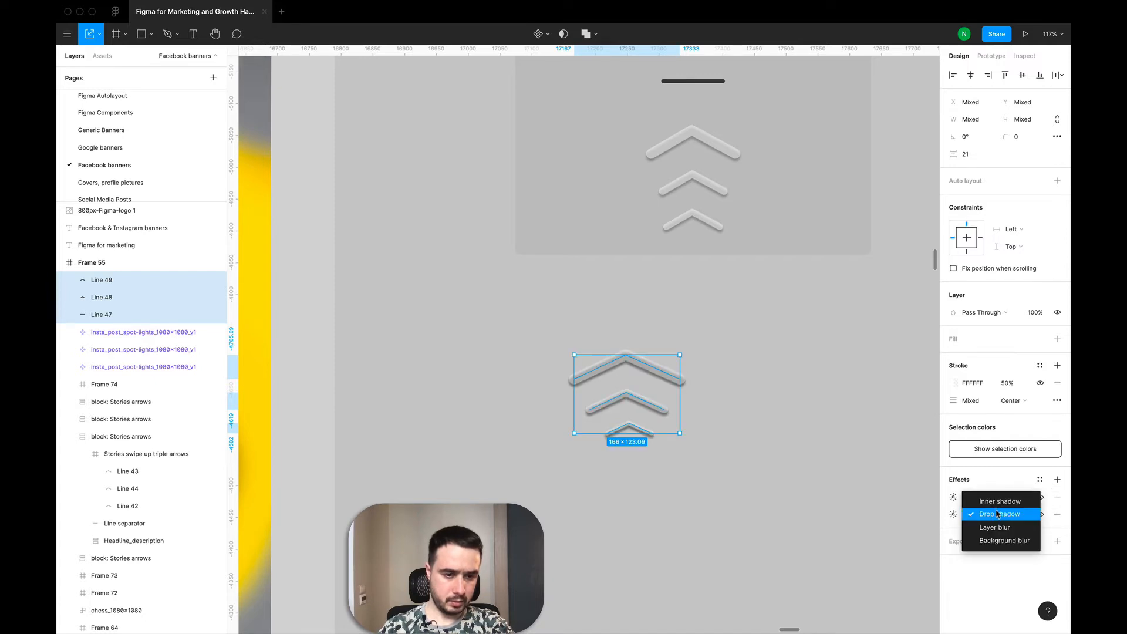
pyautogui.click(995, 502)
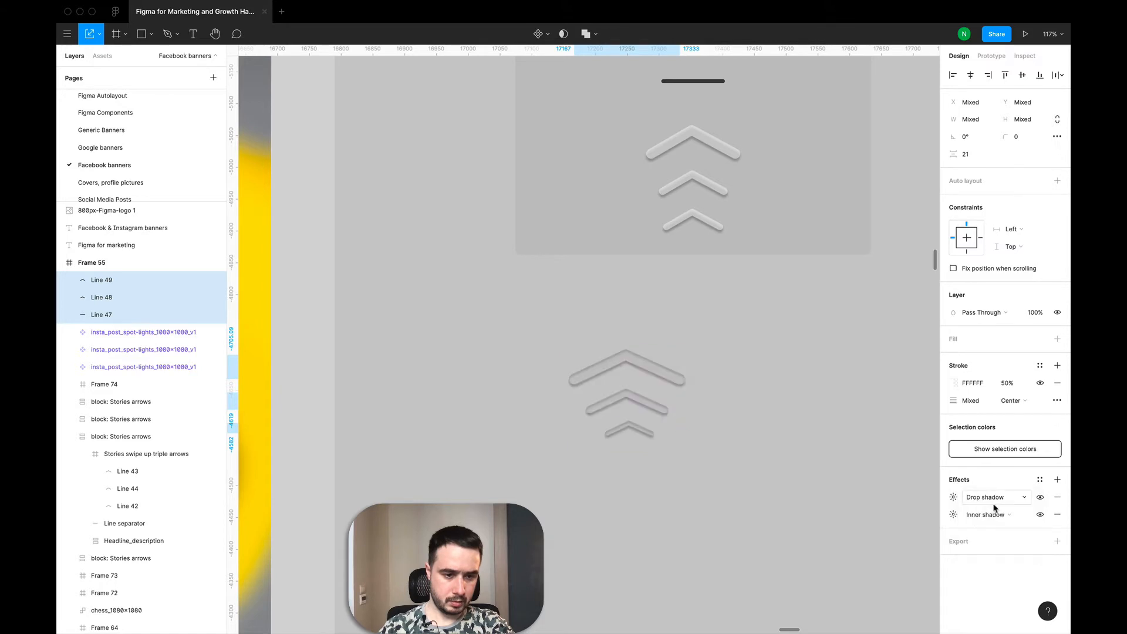
# Change the inner shadow colour of the three chevrons to white FFFFFF.
pyautogui.click(954, 515)
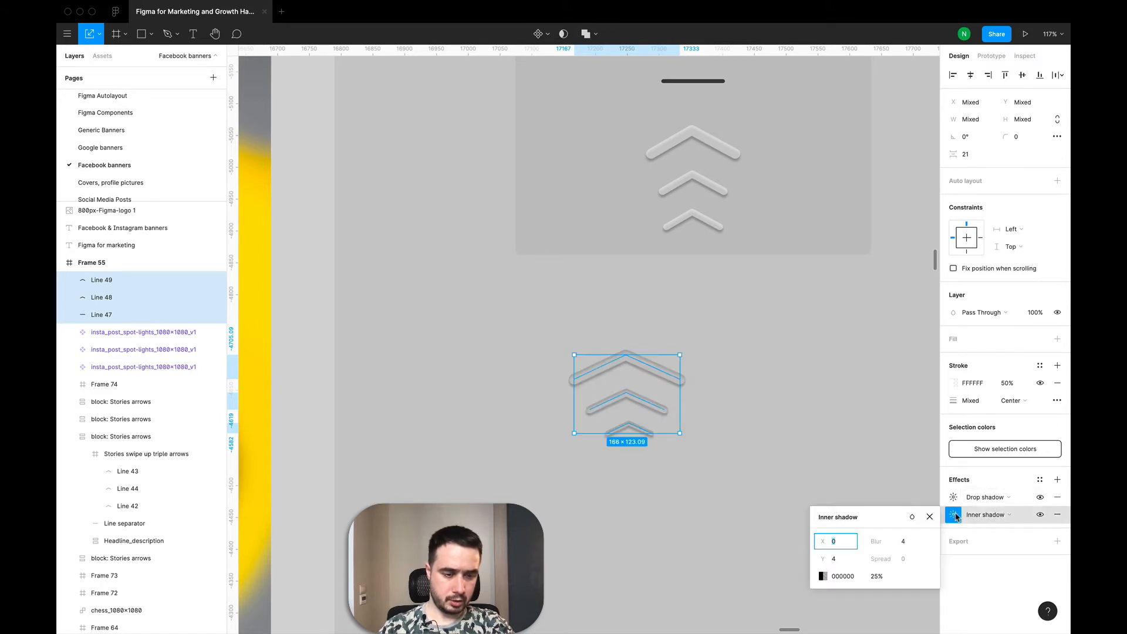
pyautogui.click(823, 577)
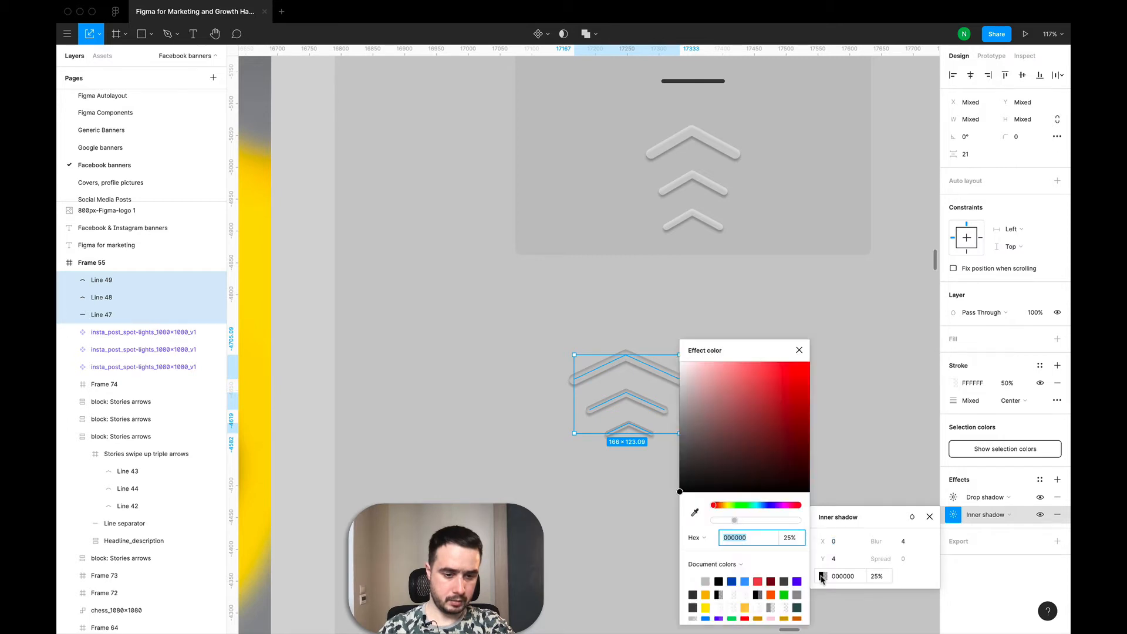
pyautogui.click(683, 381)
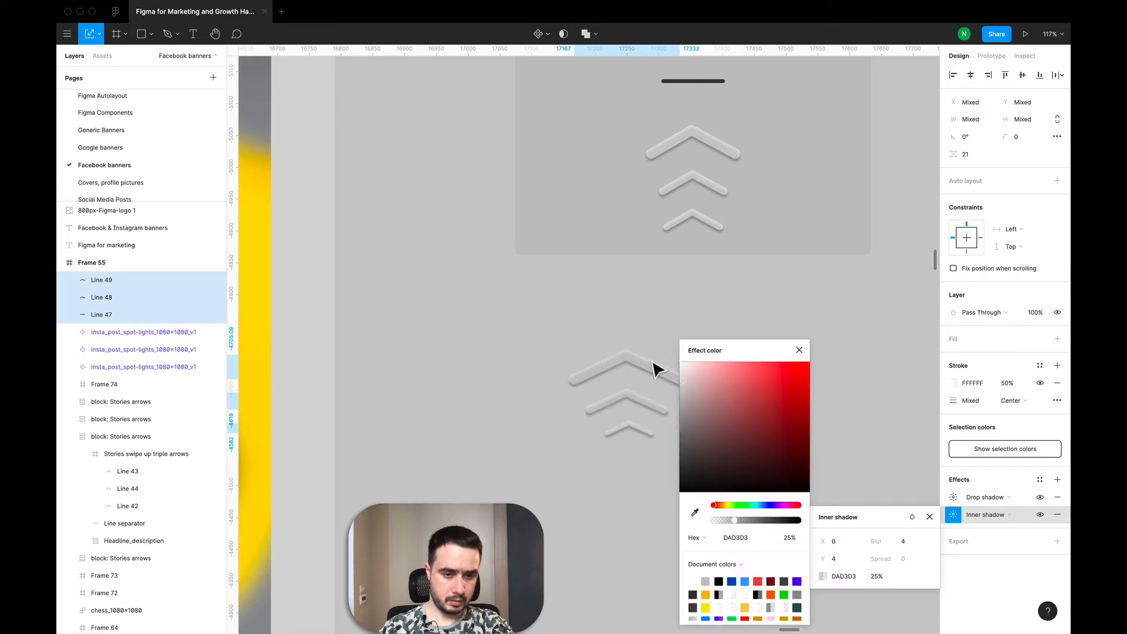
pyautogui.moveTo(656, 369); pyautogui.dragTo(641, 324)
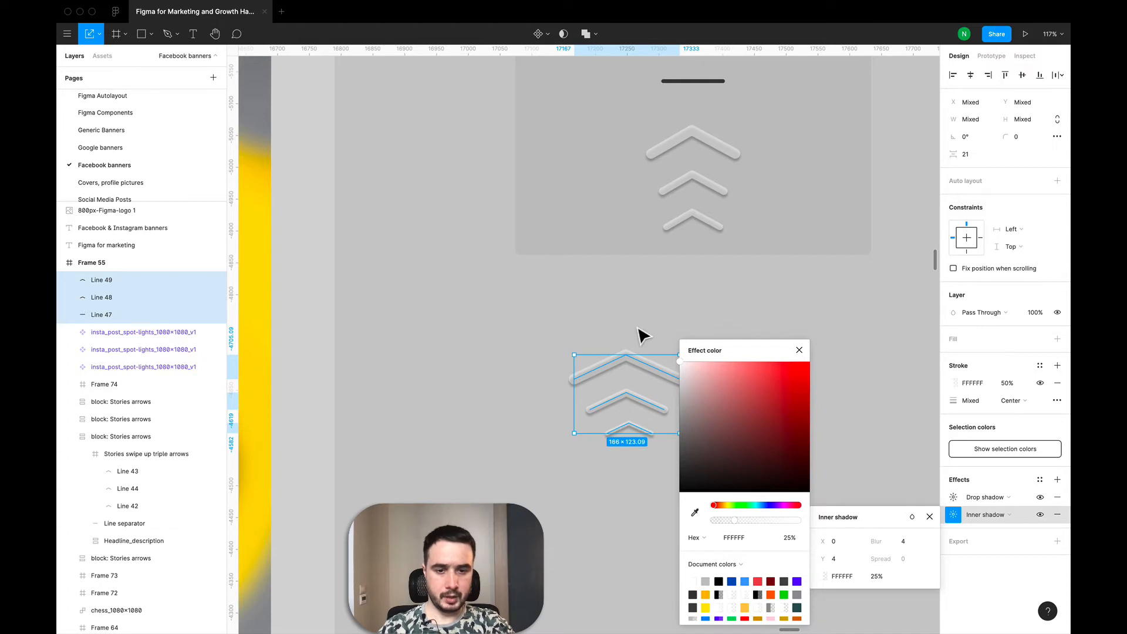
# Combine the three chevrons into a single Union shape.
pyautogui.click(805, 304)
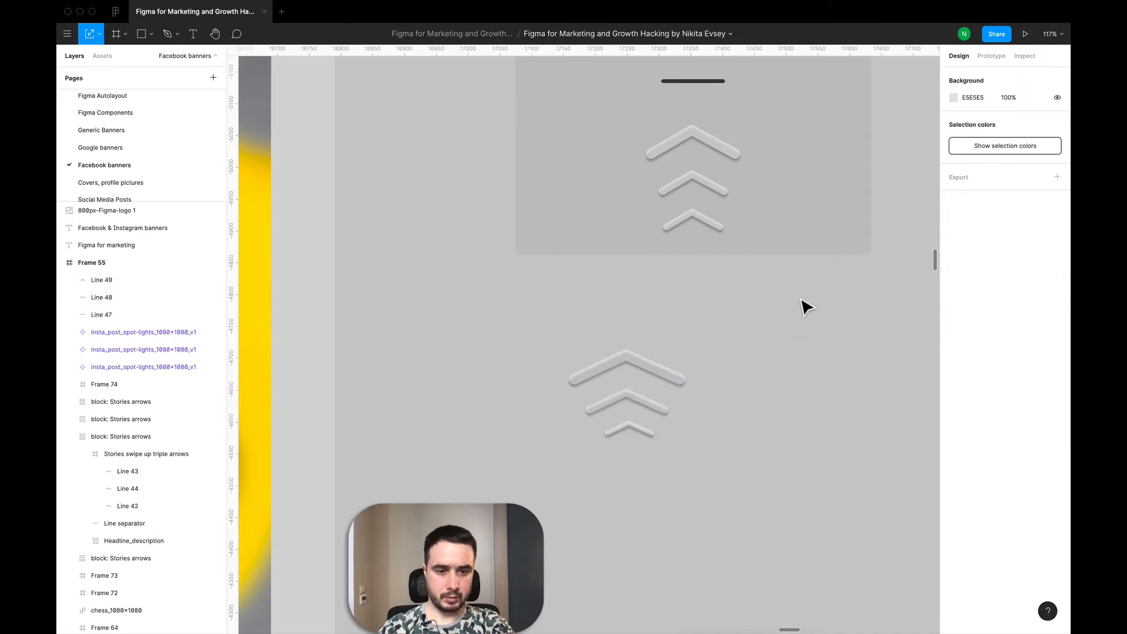
pyautogui.scroll(-5, 738, 447)
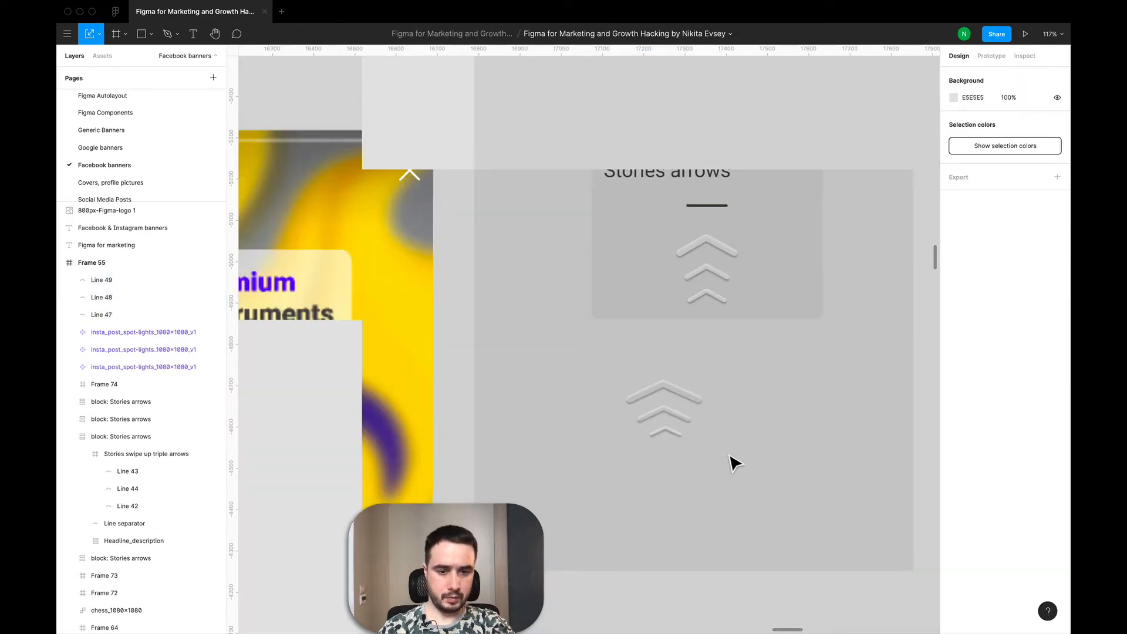
pyautogui.moveTo(734, 455); pyautogui.dragTo(610, 354)
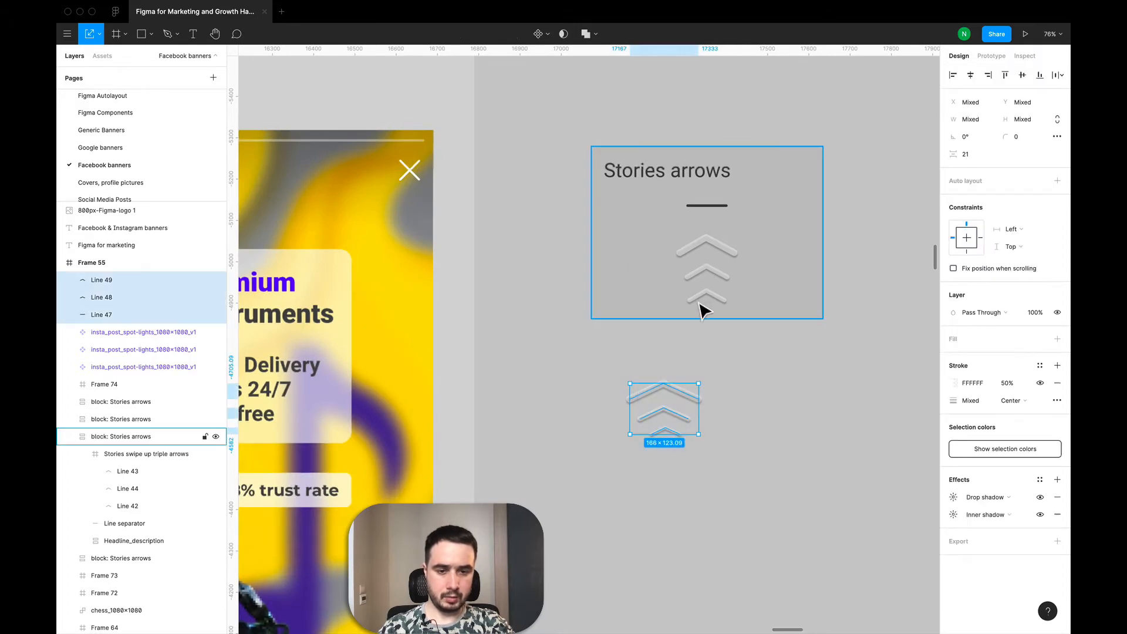
pyautogui.click(586, 34)
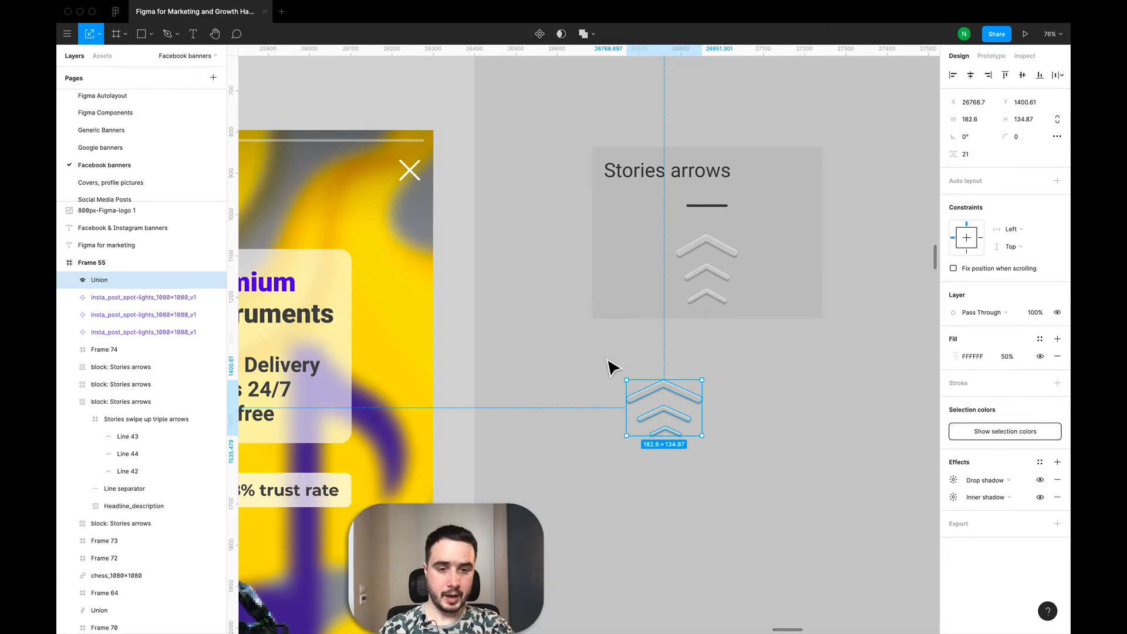
pyautogui.click(792, 393)
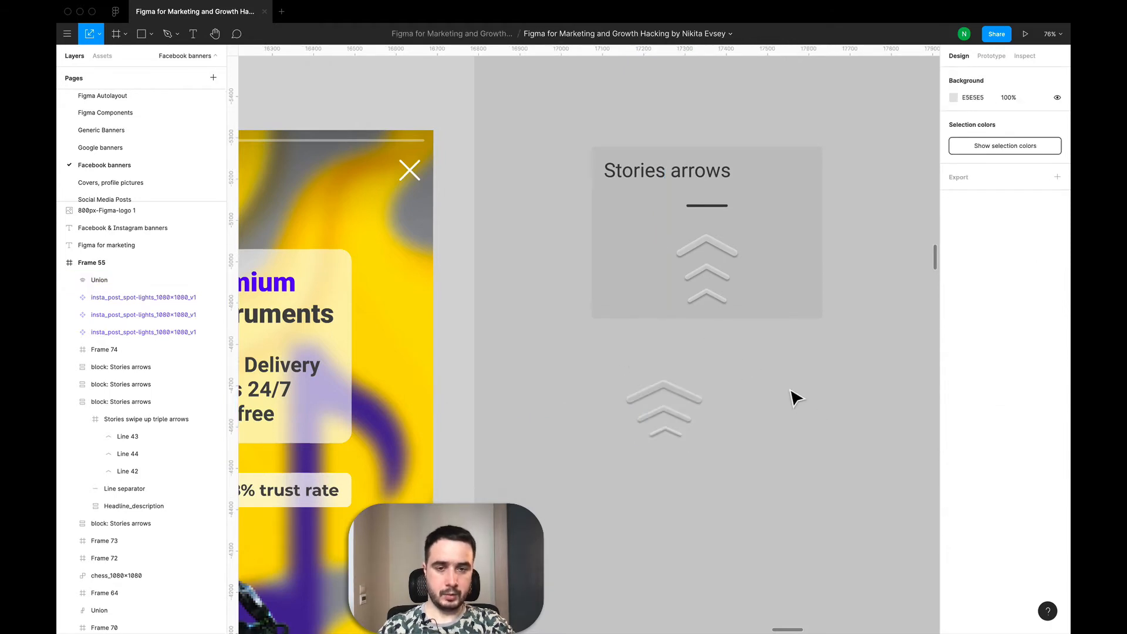
# Try out a copy of the Stories motivator - circles component over the lower part of the yellow story banner.
pyautogui.scroll(-3, 792, 399)
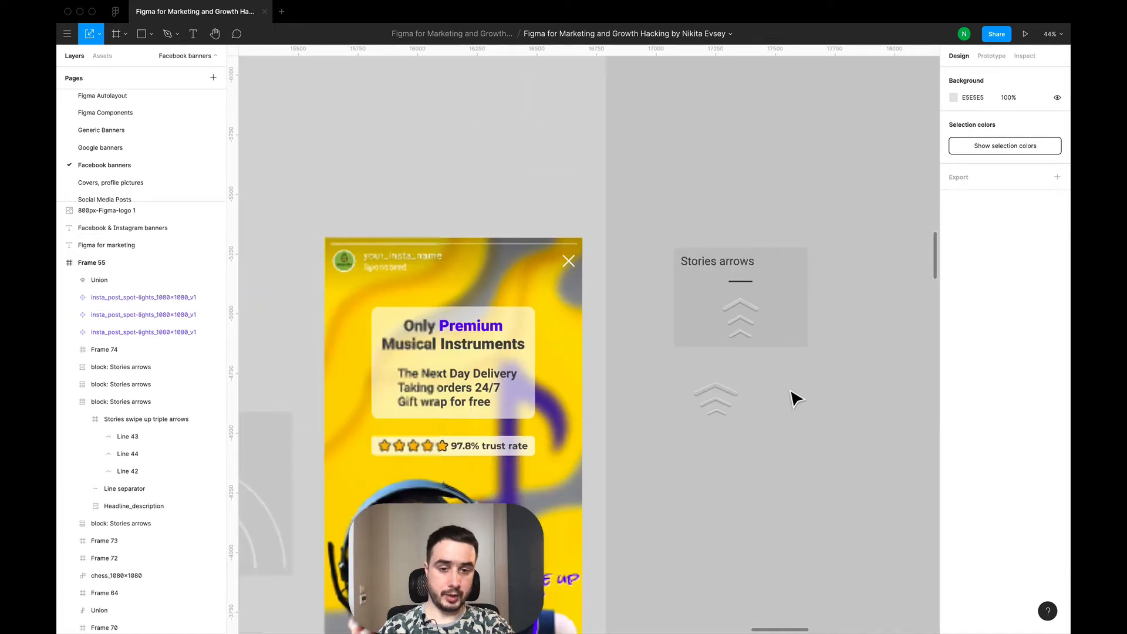
pyautogui.scroll(-2, 792, 399)
pyautogui.scroll(-3, 793, 397)
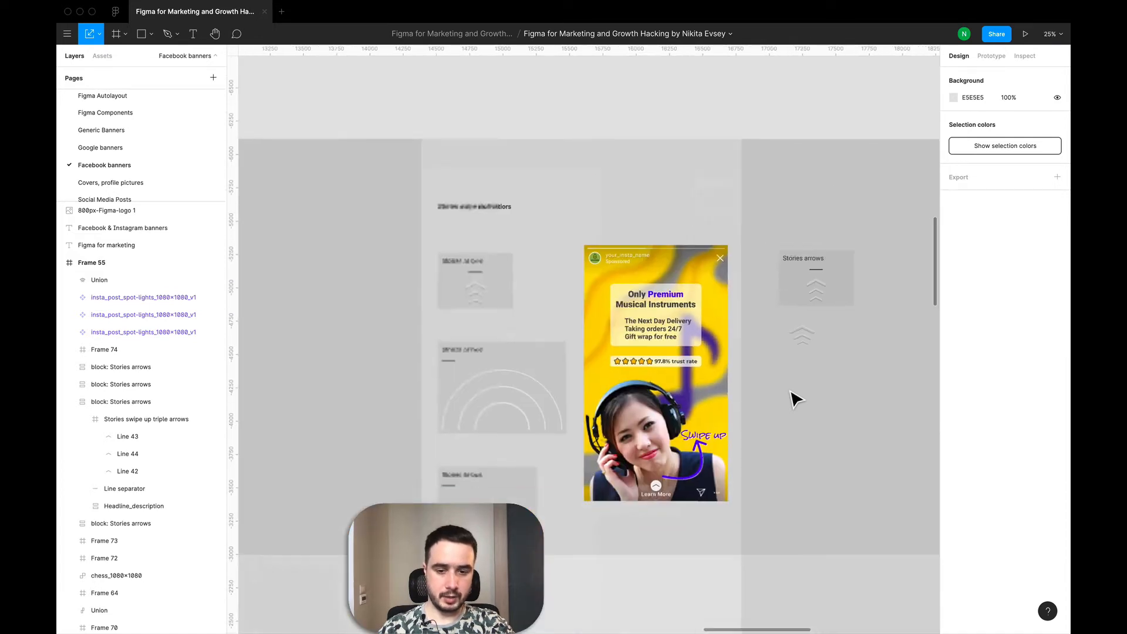
pyautogui.click(496, 420)
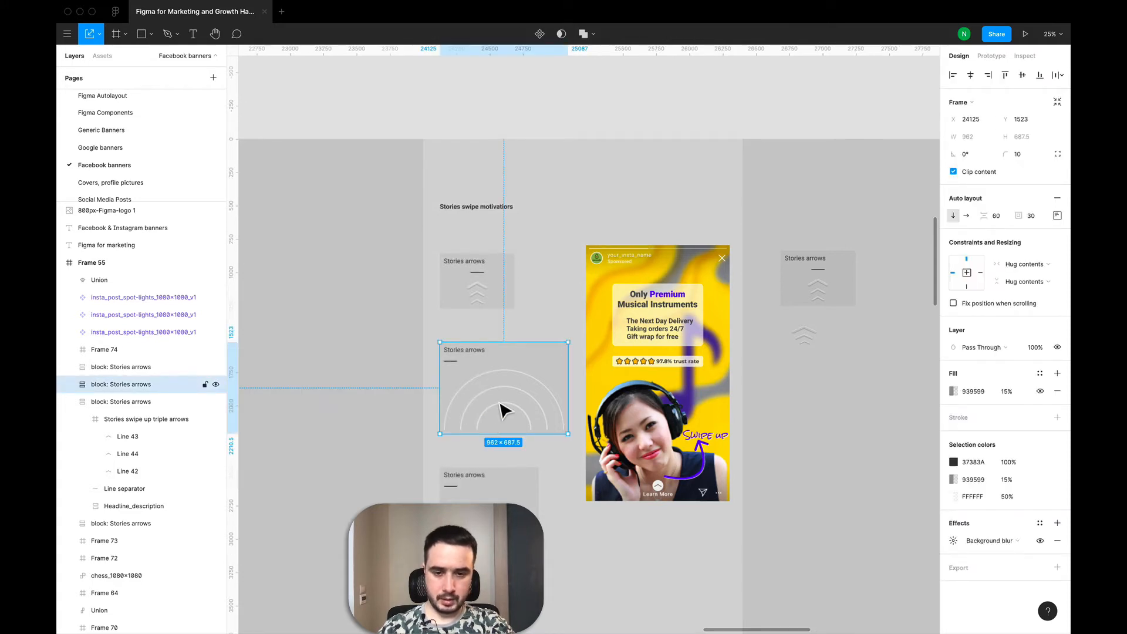
pyautogui.doubleClick(504, 411)
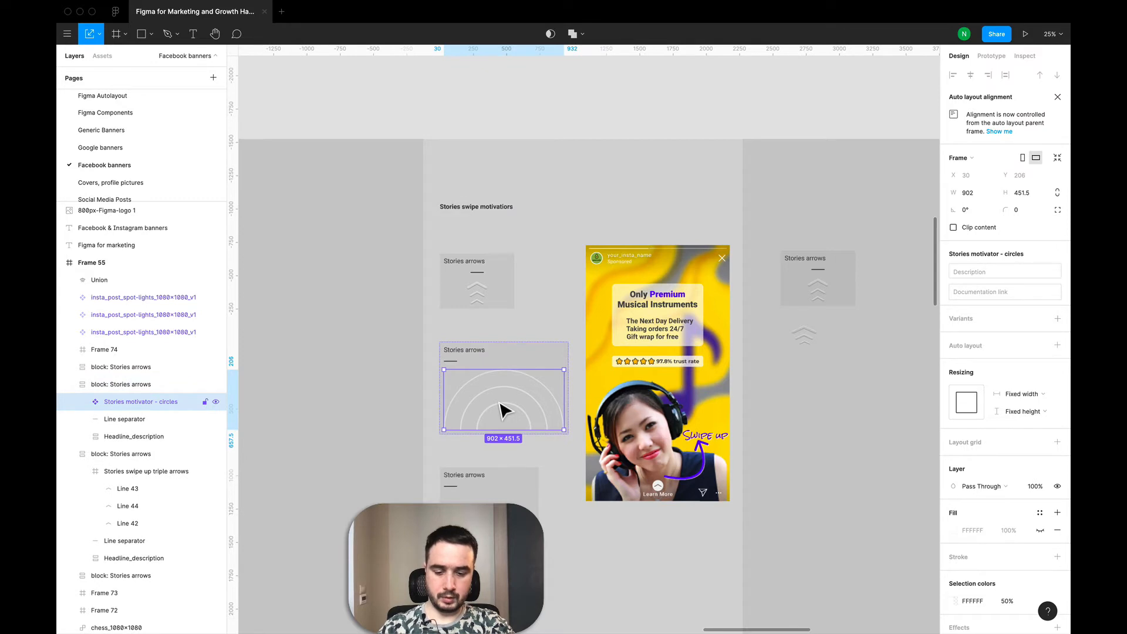
pyautogui.press('super+c')
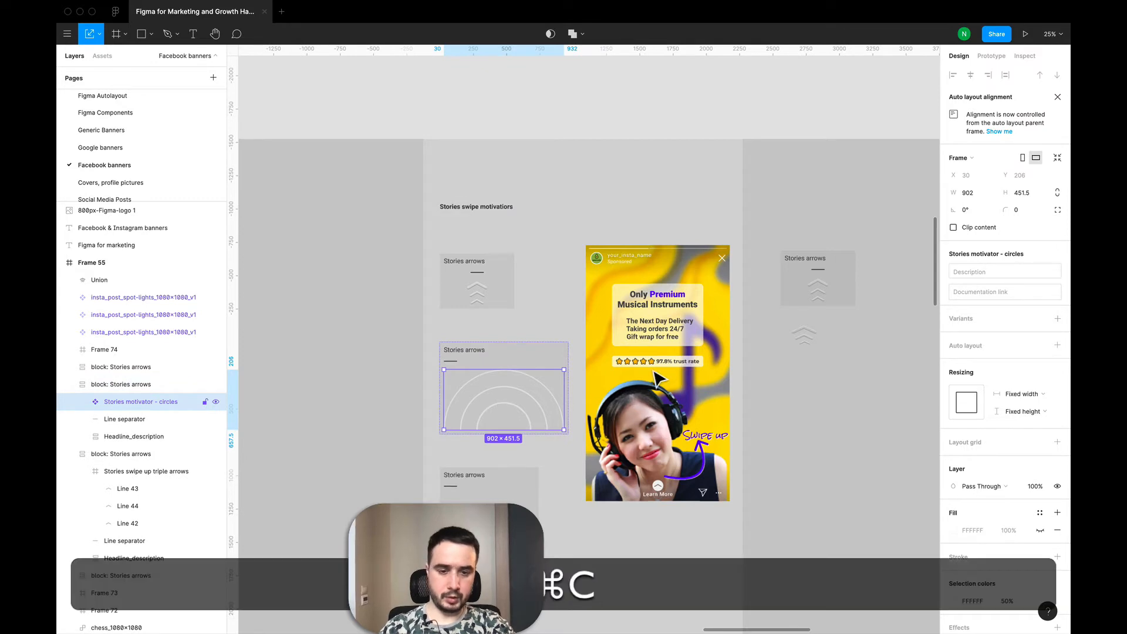
pyautogui.click(646, 305)
pyautogui.press('super+v')
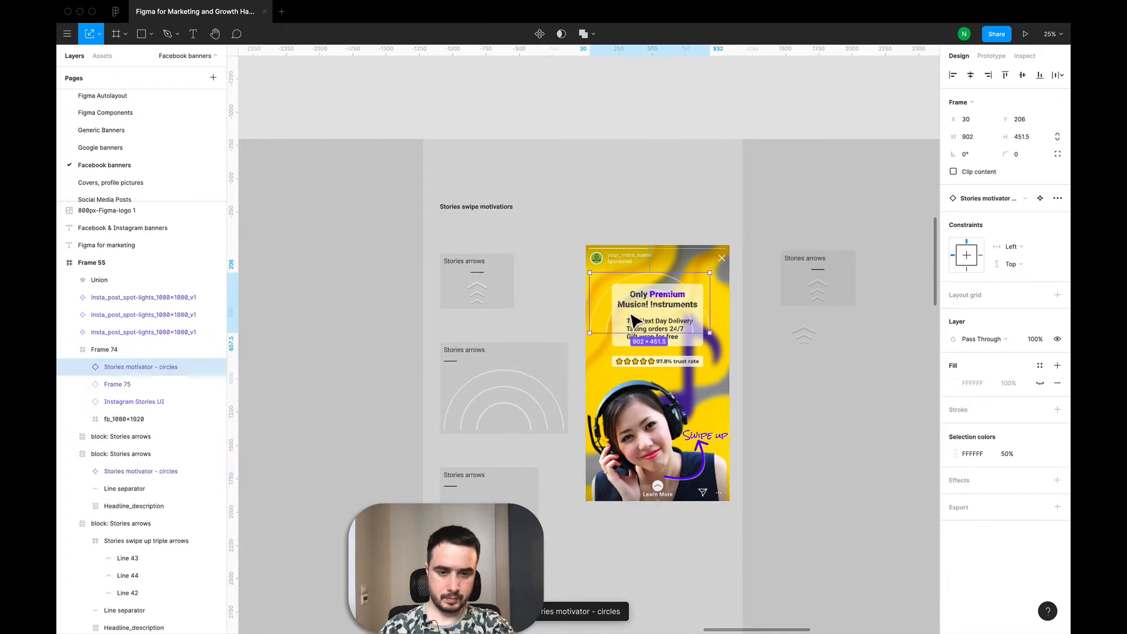
pyautogui.moveTo(605, 331); pyautogui.dragTo(624, 489)
pyautogui.press('Delete')
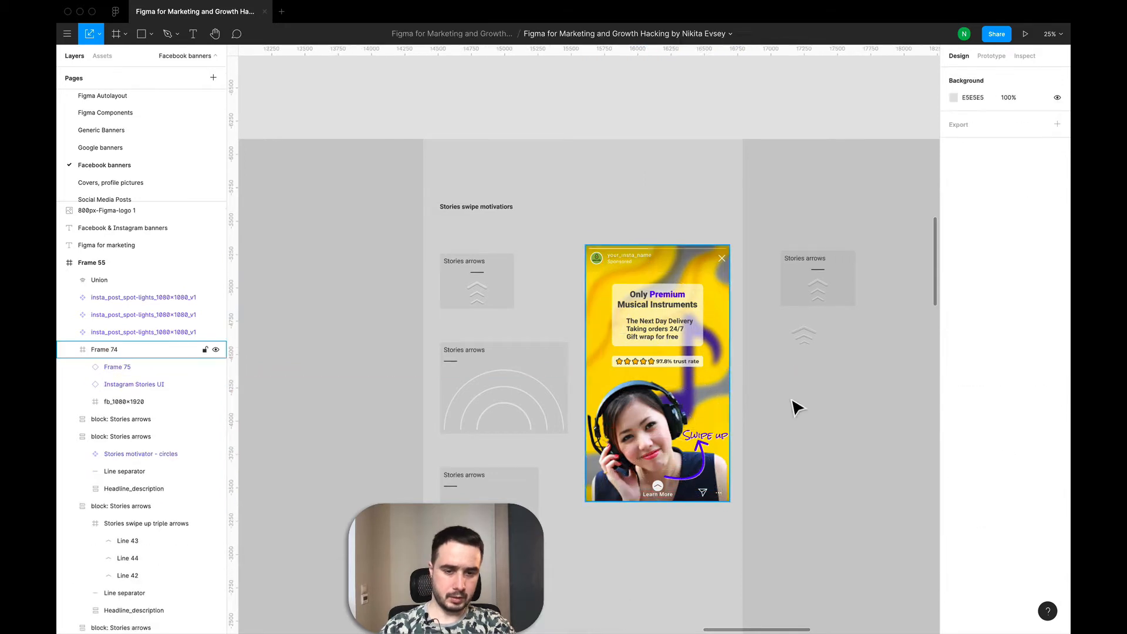
# Place a 100 × 100 px ellipse in the empty area beneath the chevrons.
pyautogui.hscroll(4, 798, 407)
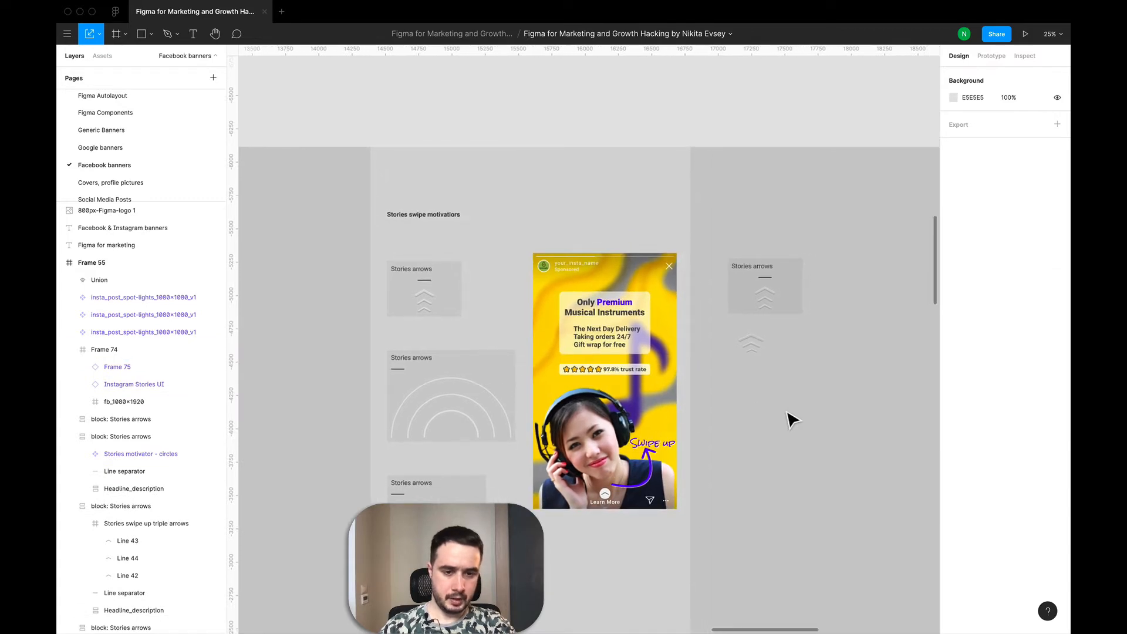
pyautogui.scroll(5, 789, 420)
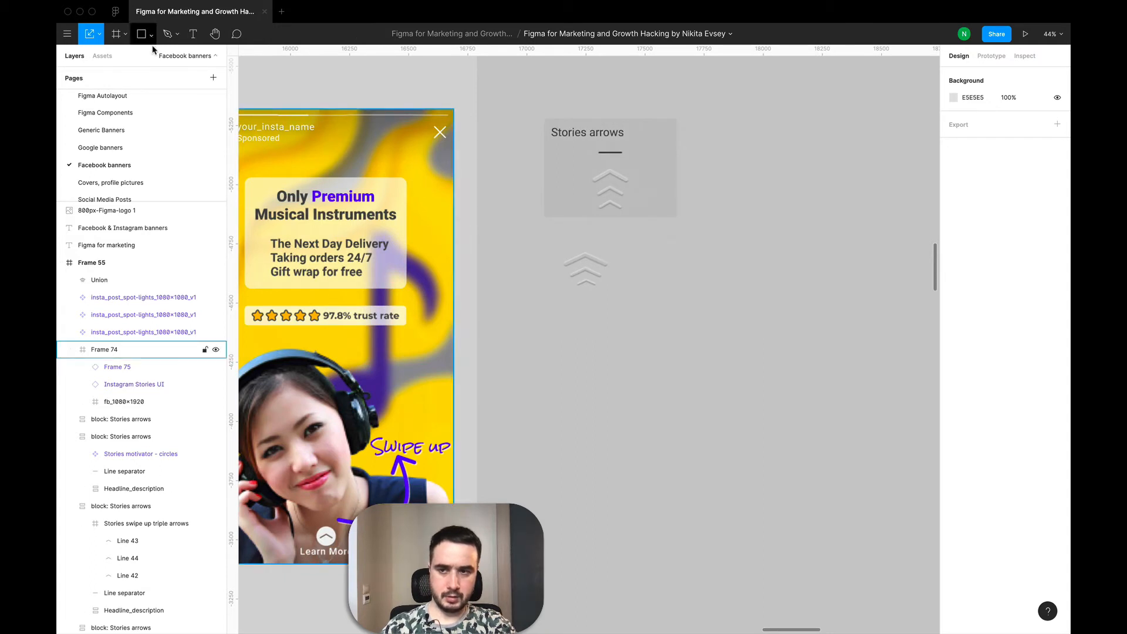
pyautogui.click(152, 34)
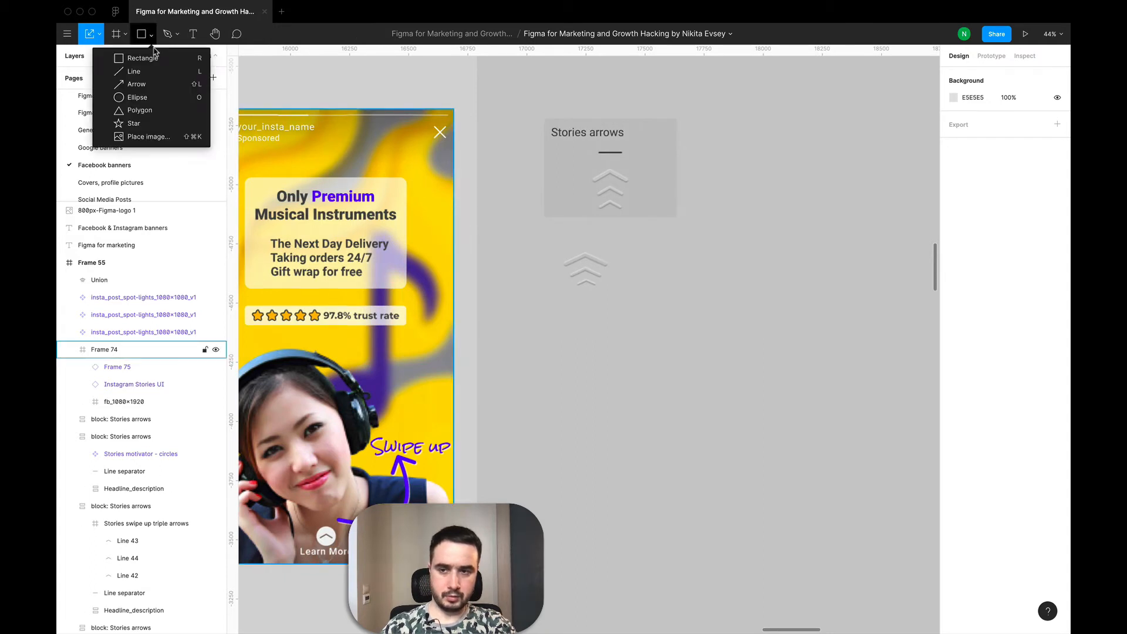
pyautogui.click(148, 99)
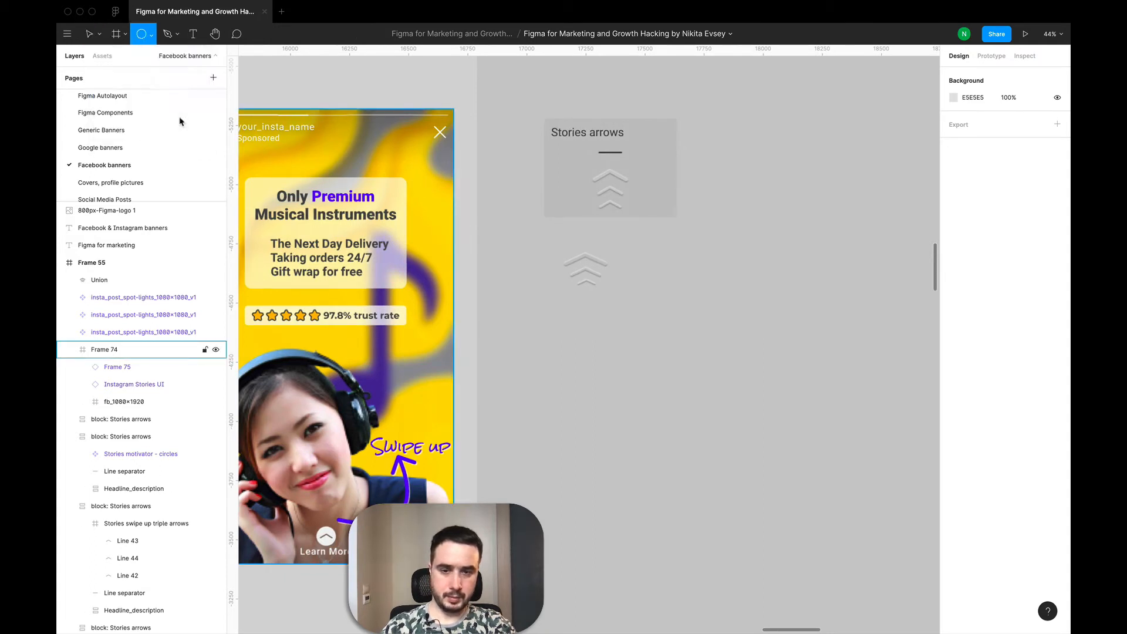
pyautogui.click(690, 428)
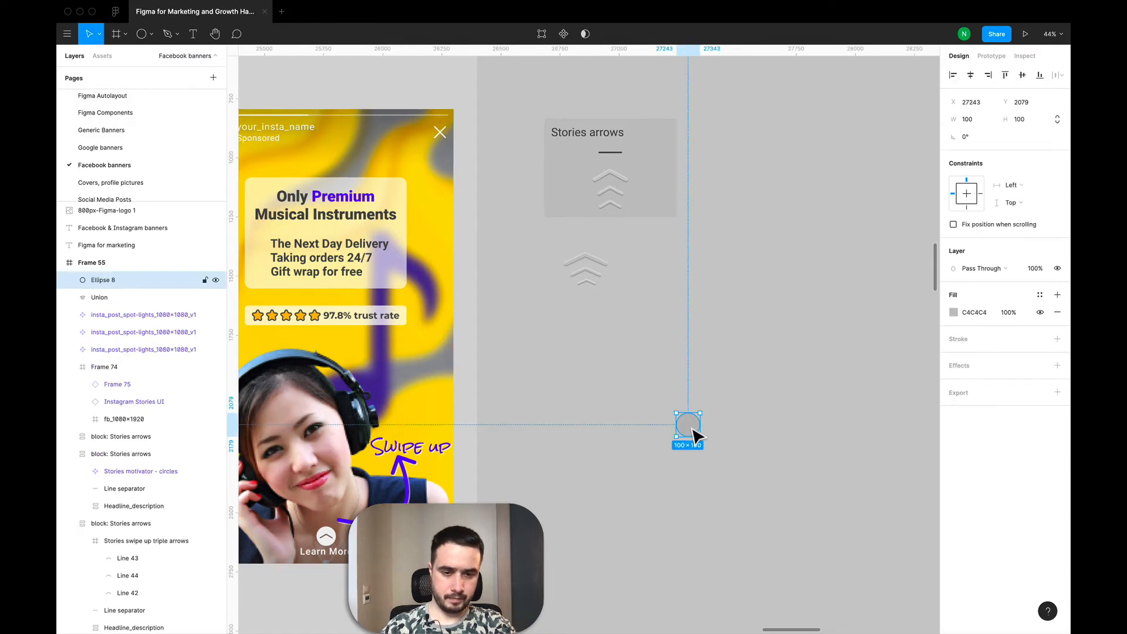
# Set the circle's width and height to 600 px and enlarge it proportionally to about 892 × 892 px.
pyautogui.click(968, 118)
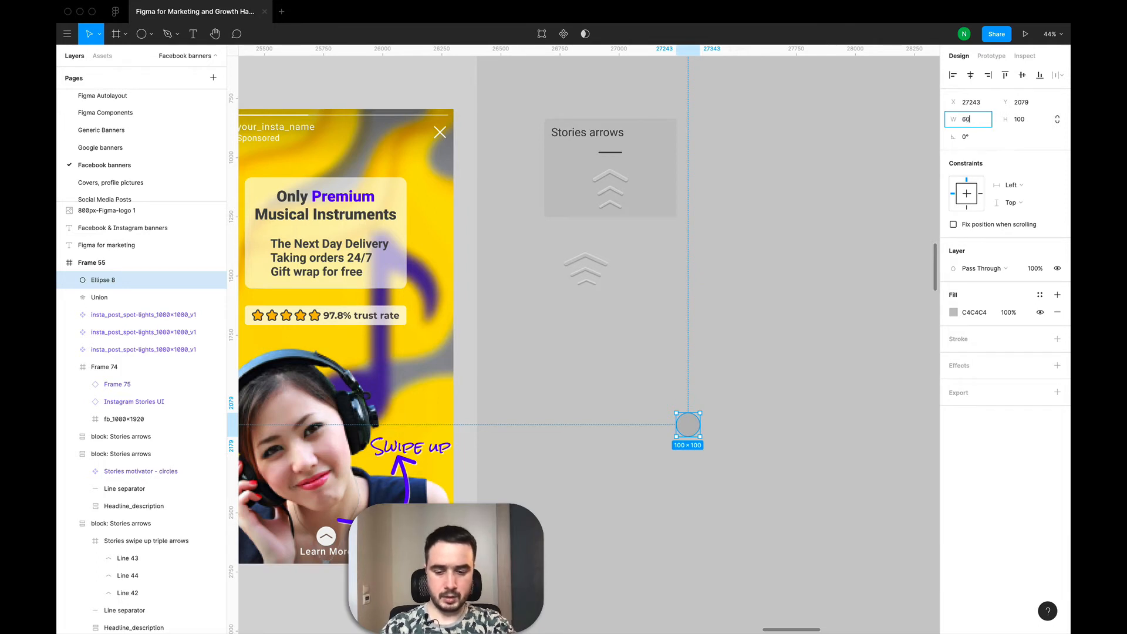
pyautogui.press('Tab')
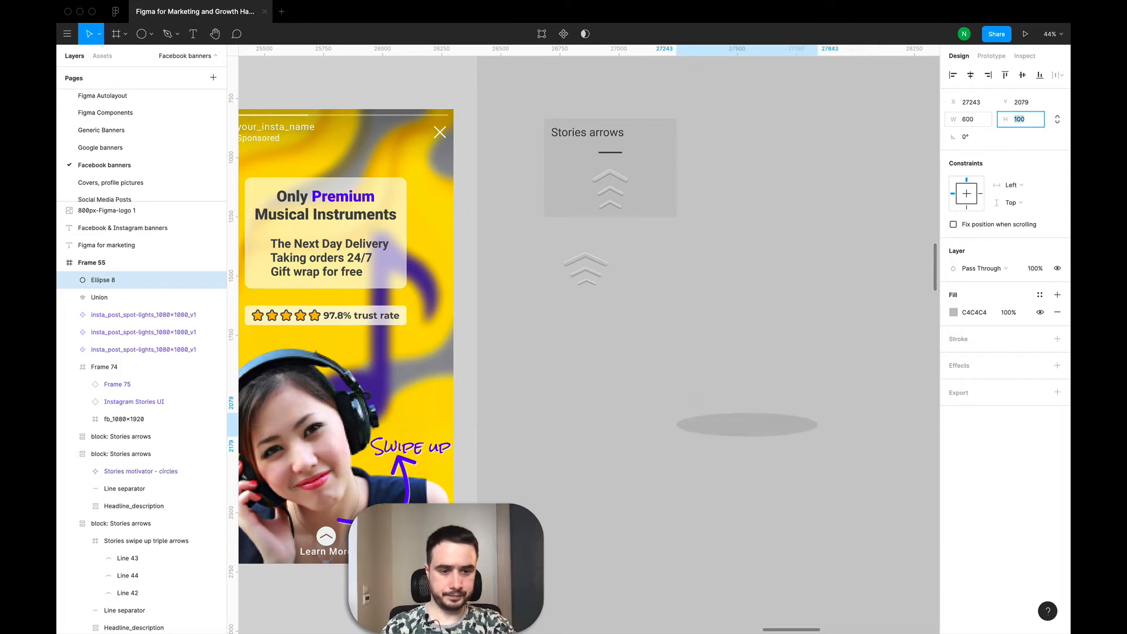
pyautogui.write('00')
pyautogui.press('BackSpace')
pyautogui.press('BackSpace')
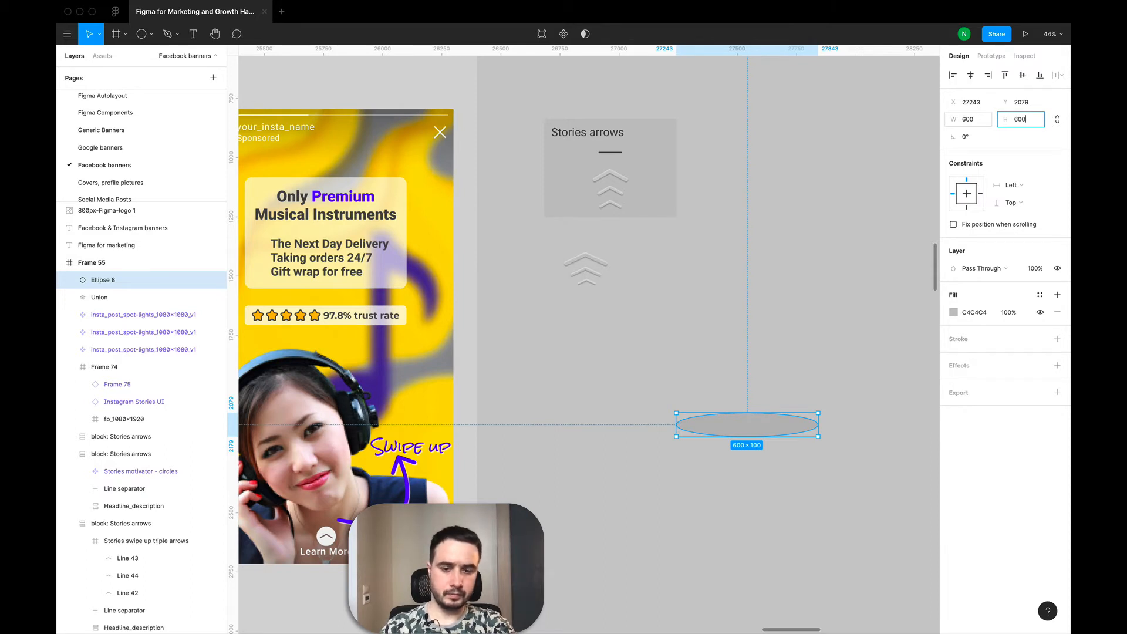
pyautogui.press('Return')
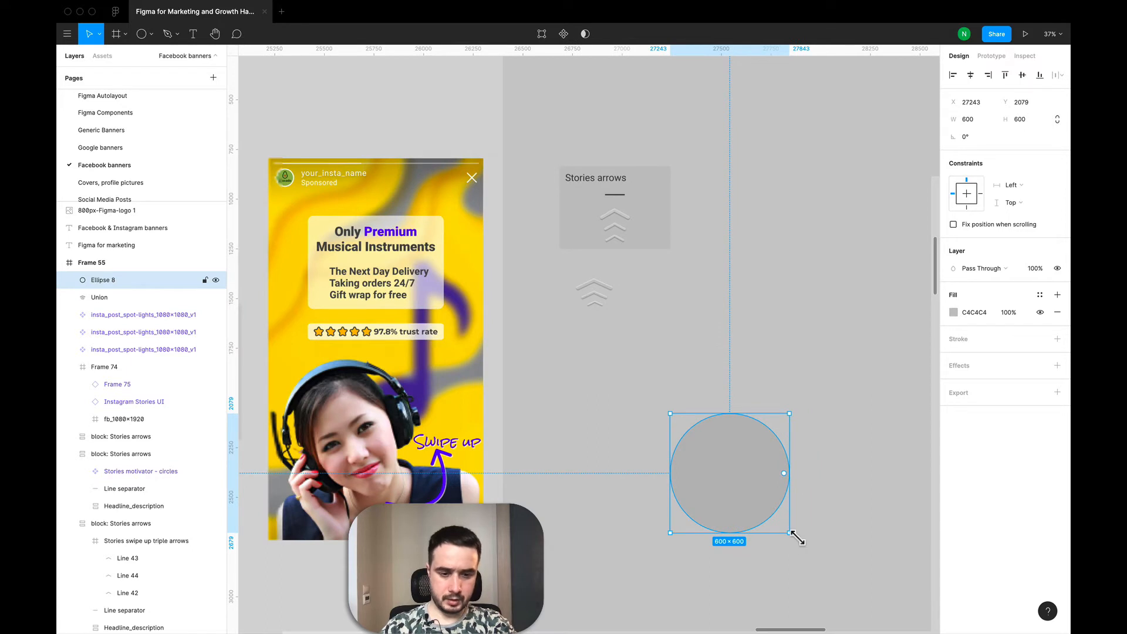
pyautogui.moveTo(797, 537); pyautogui.dragTo(854, 571)
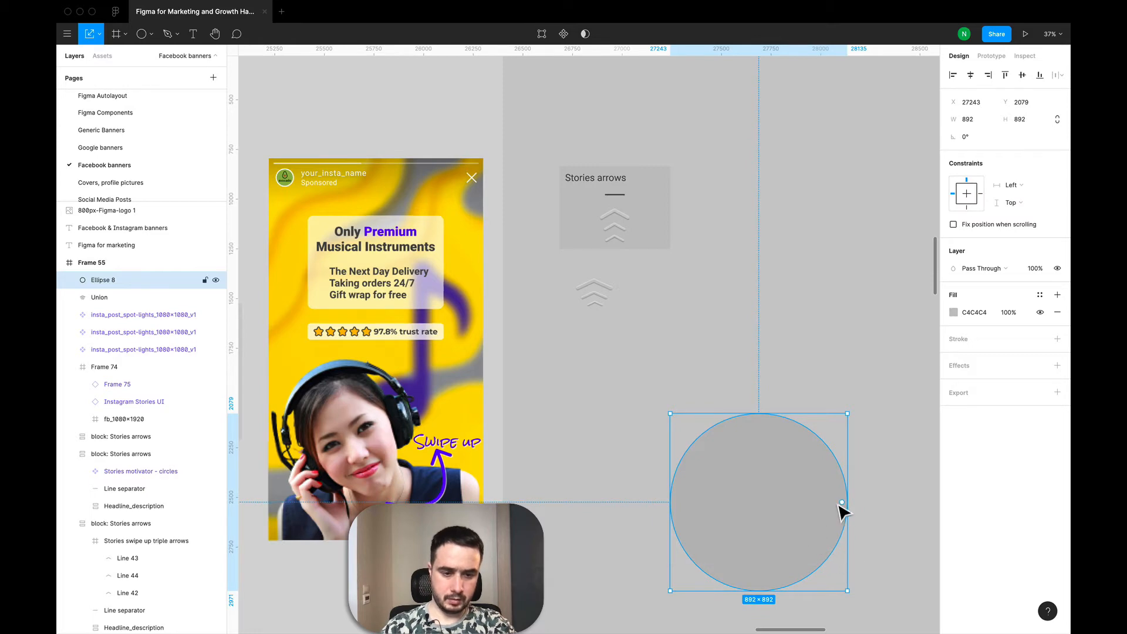
# Reshape the circle into a thin upper half ring with a -50% sweep and a ratio of about 96.68%.
pyautogui.scroll(3, 846, 509)
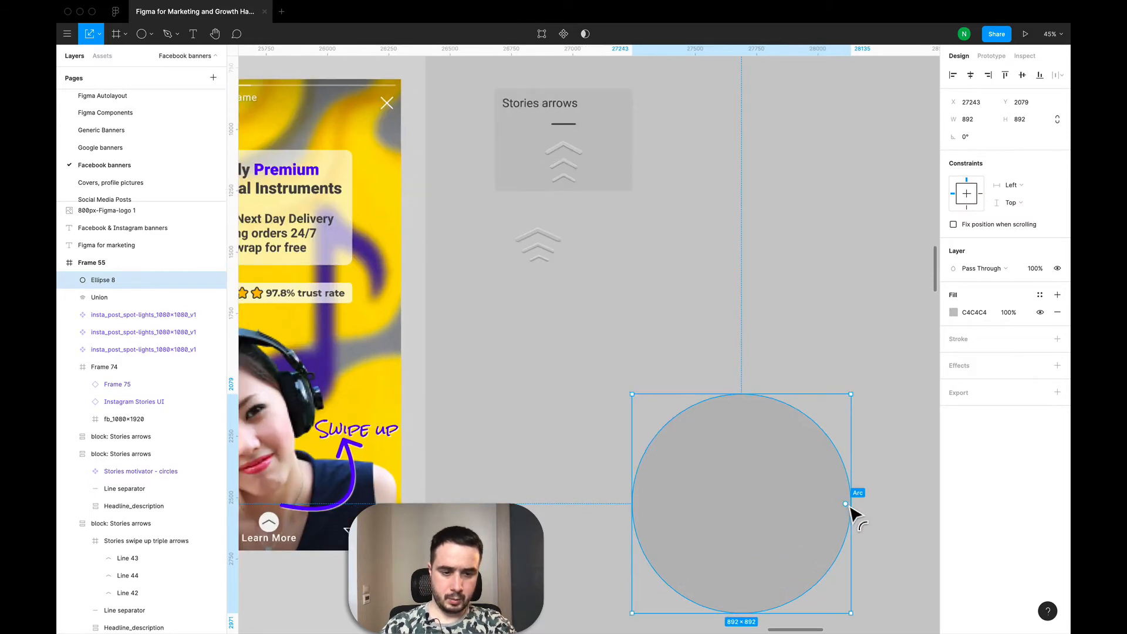
pyautogui.scroll(-5, 846, 509)
pyautogui.scroll(5, 848, 511)
pyautogui.scroll(3, 852, 514)
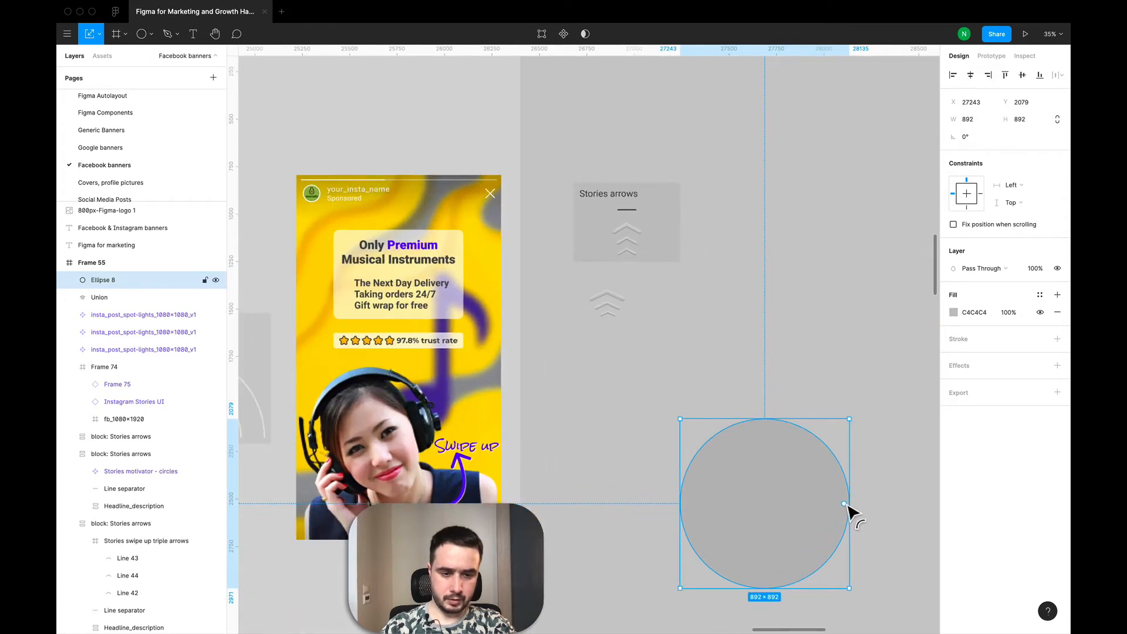
pyautogui.scroll(2, 850, 513)
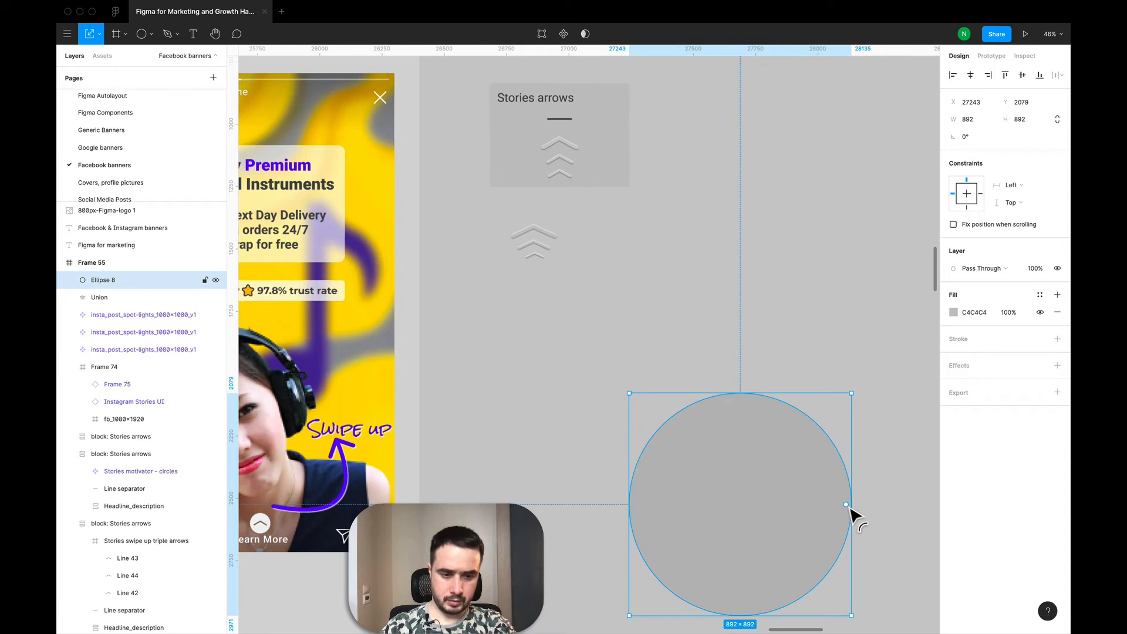
pyautogui.moveTo(846, 505); pyautogui.dragTo(787, 511)
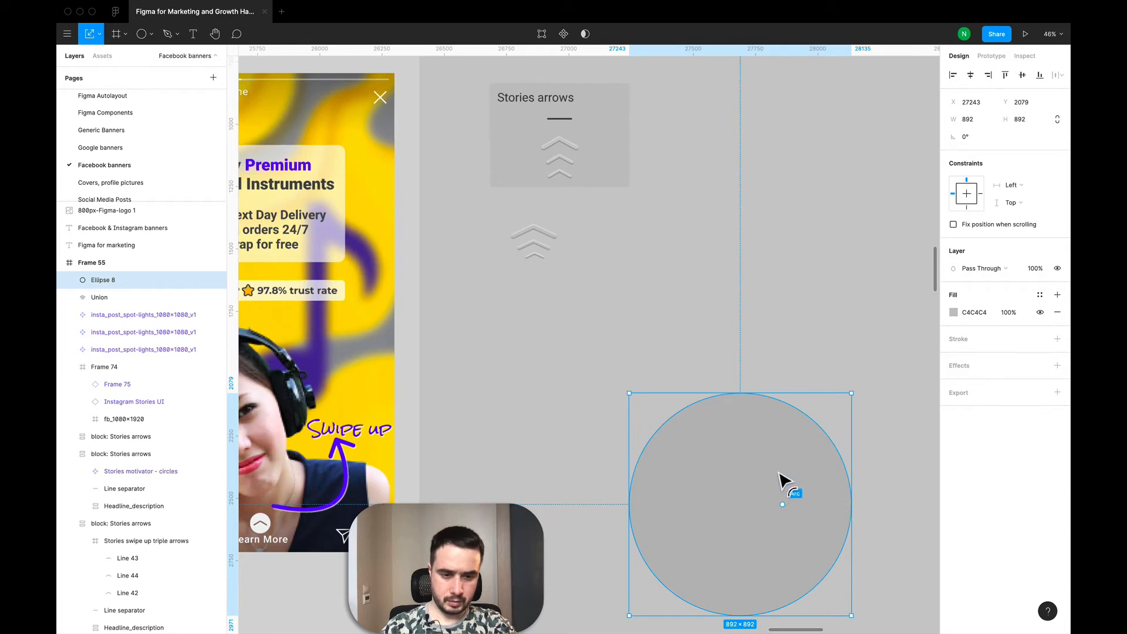
pyautogui.moveTo(779, 473); pyautogui.dragTo(744, 405)
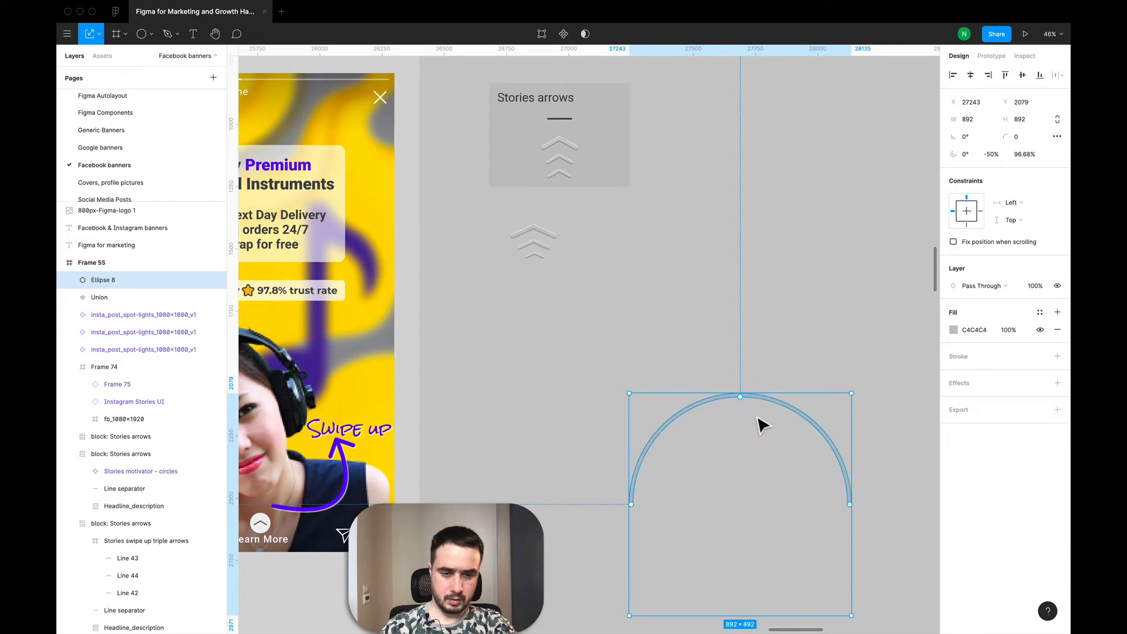
pyautogui.click(692, 337)
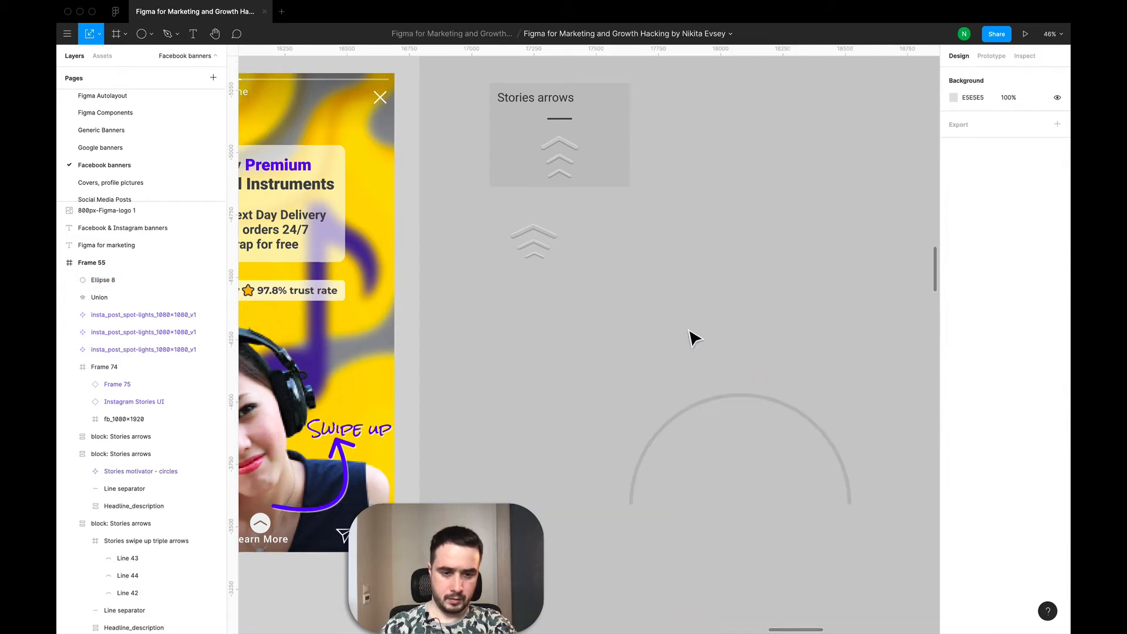
# Duplicate the half ring and scale the copy down to about 770 × 770 px inside the original.
pyautogui.click(742, 401)
pyautogui.press('super+c')
pyautogui.press('super+v')
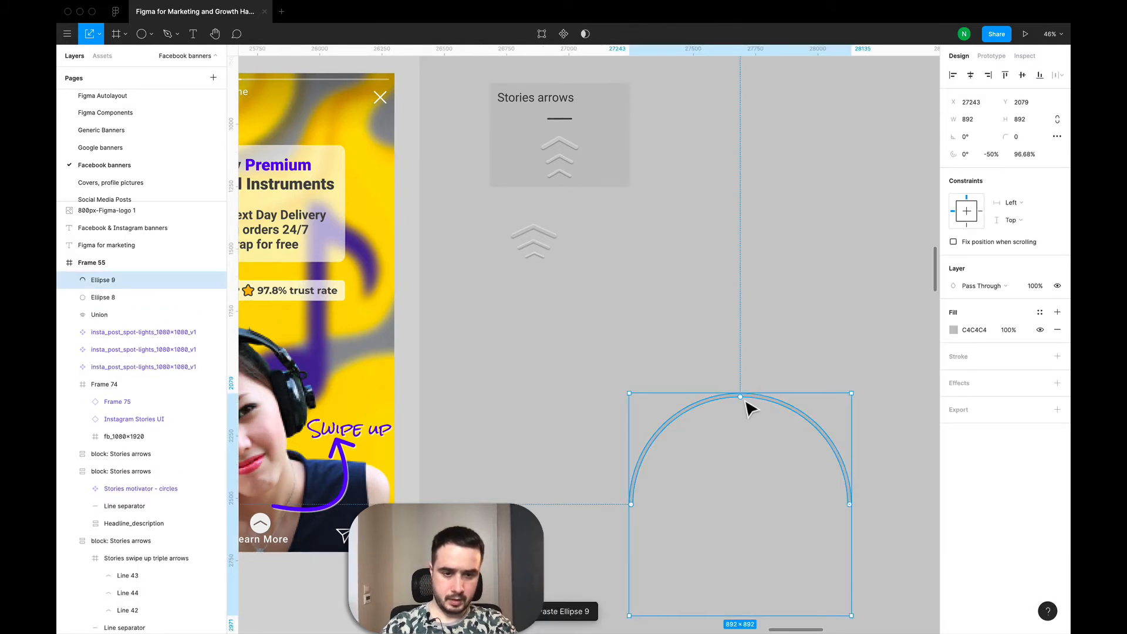
pyautogui.moveTo(746, 398); pyautogui.dragTo(748, 423)
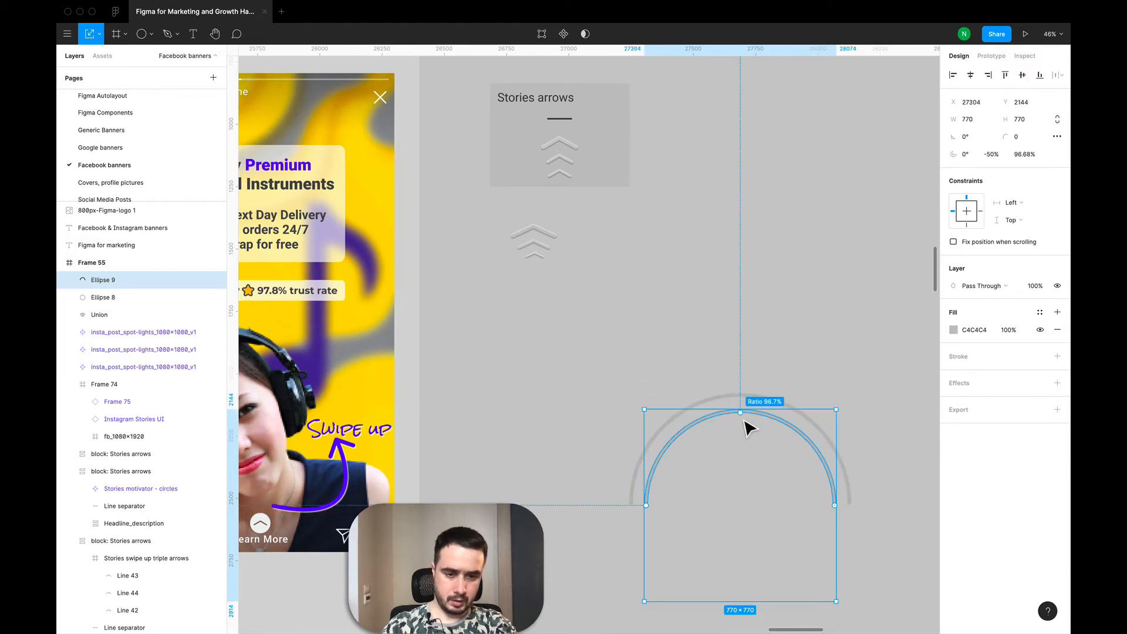
# Thicken the inner half ring to a ratio of about 95.88% to match the outer ring's line width.
pyautogui.scroll(10, 743, 418)
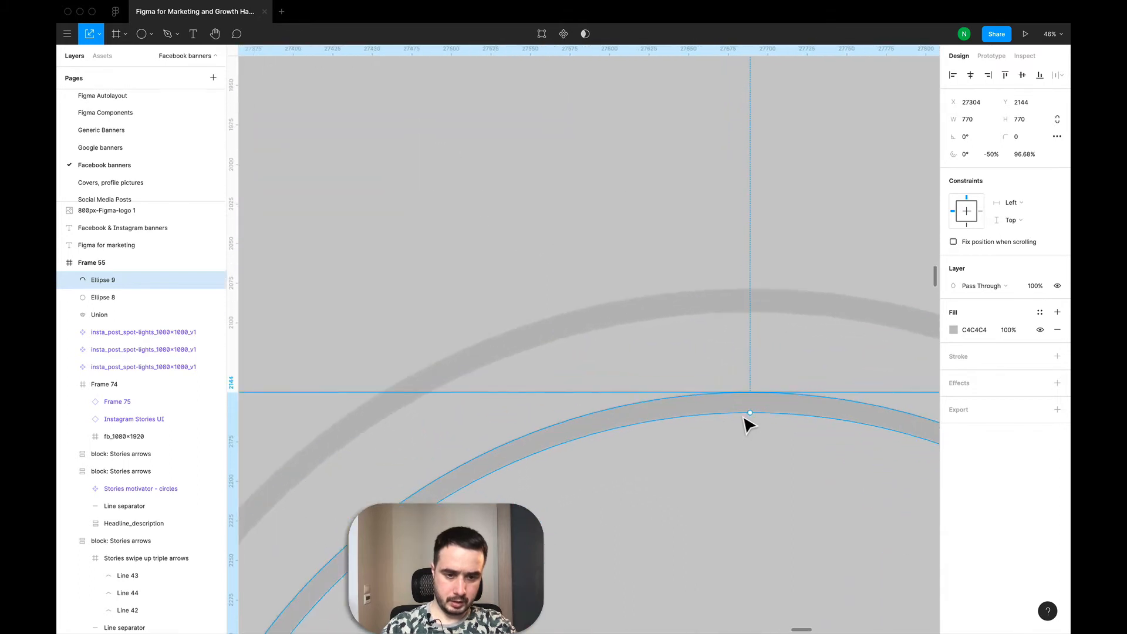
pyautogui.moveTo(760, 421); pyautogui.dragTo(761, 427)
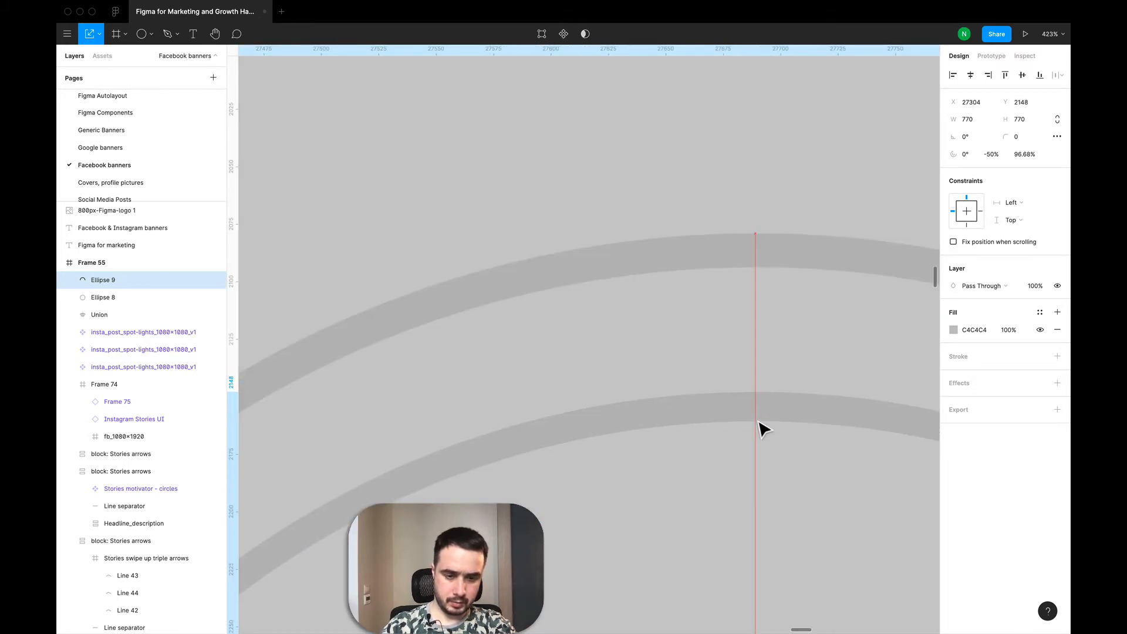
pyautogui.press('super+z')
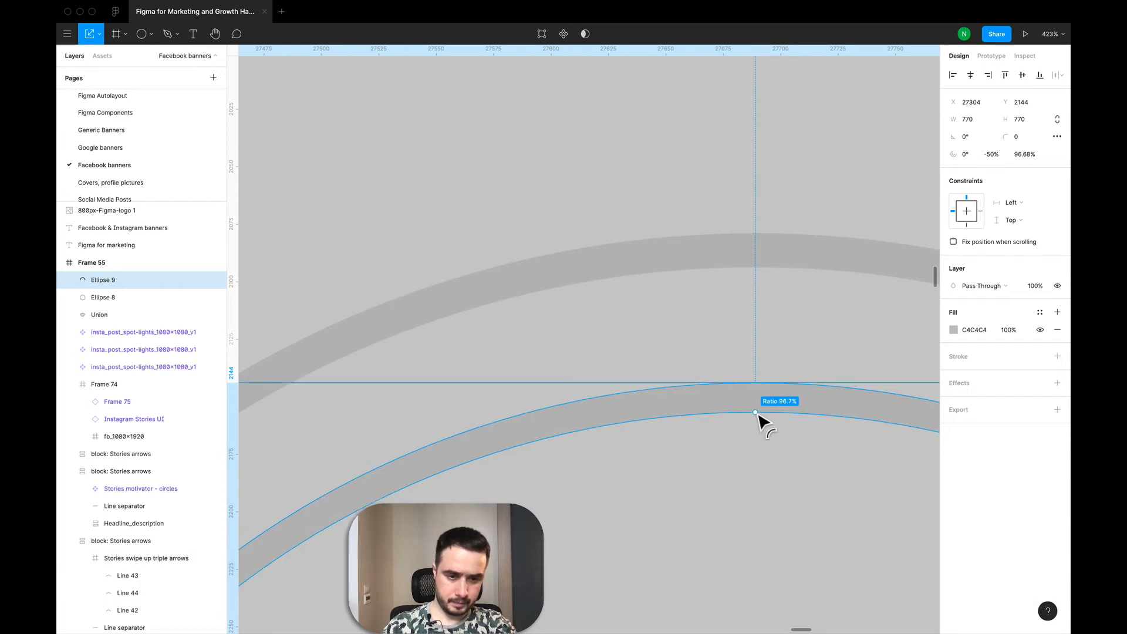
pyautogui.moveTo(757, 418); pyautogui.dragTo(757, 421)
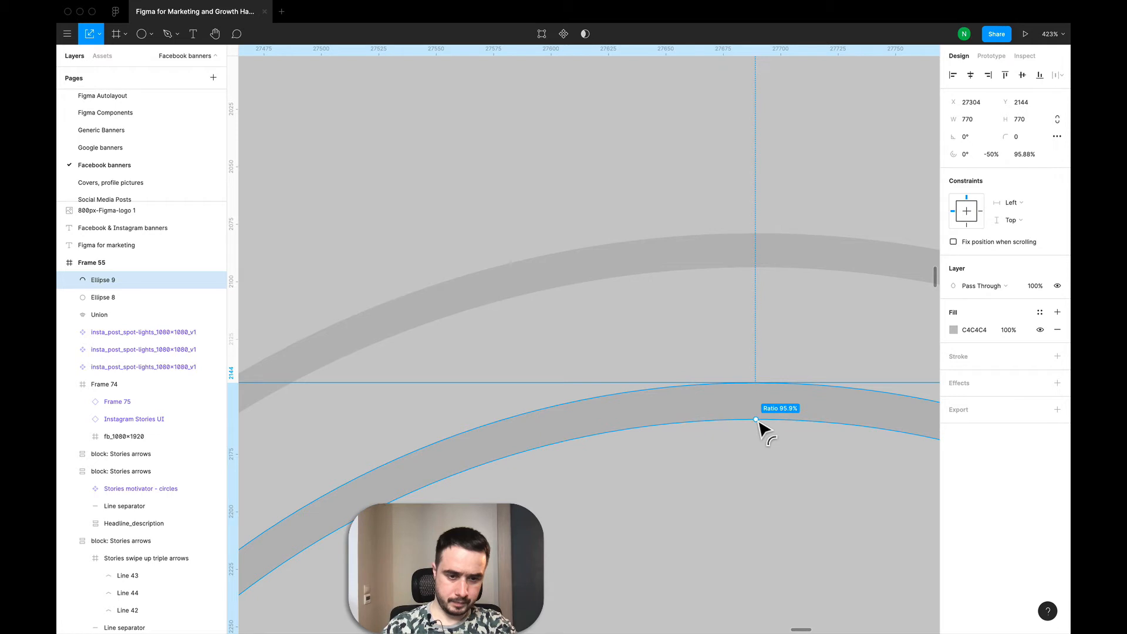
pyautogui.scroll(-5, 675, 316)
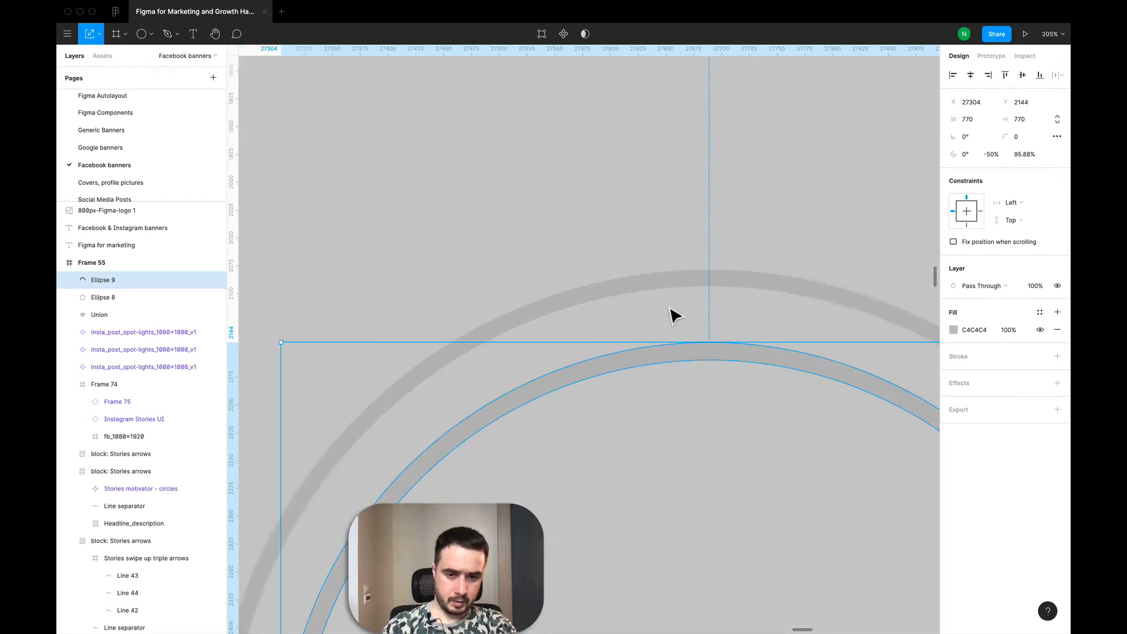
# Duplicate the inner half ring, scale the copy to about 563 × 563 px inside it, and thicken the copy to a ratio of about 91.85%.
pyautogui.scroll(-5, 676, 316)
pyautogui.press('super+c')
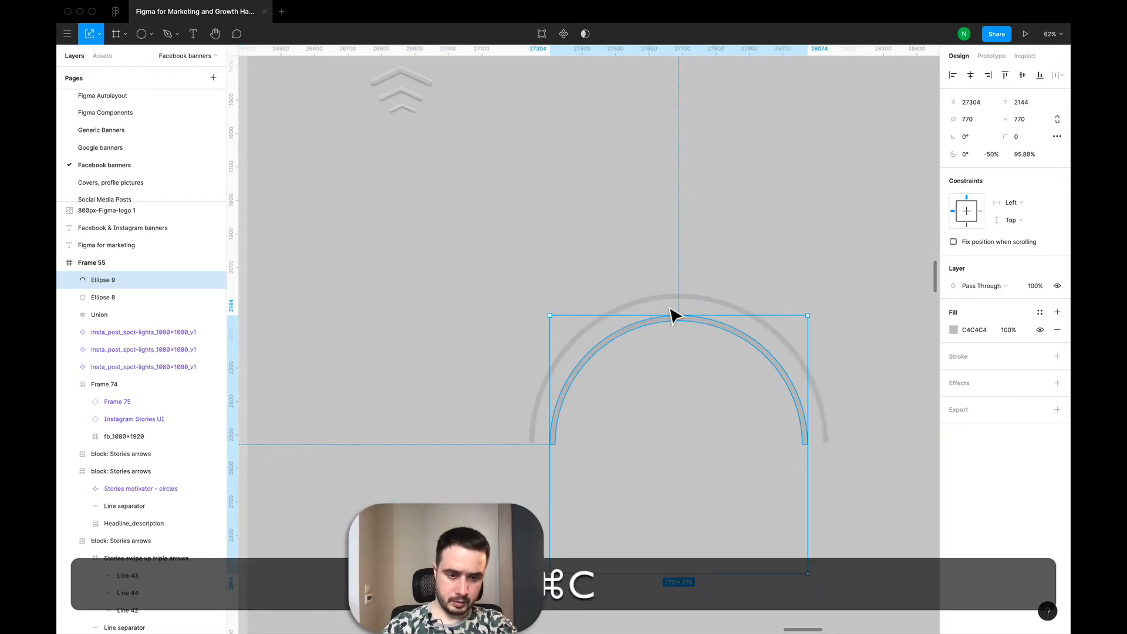
pyautogui.press('super+v')
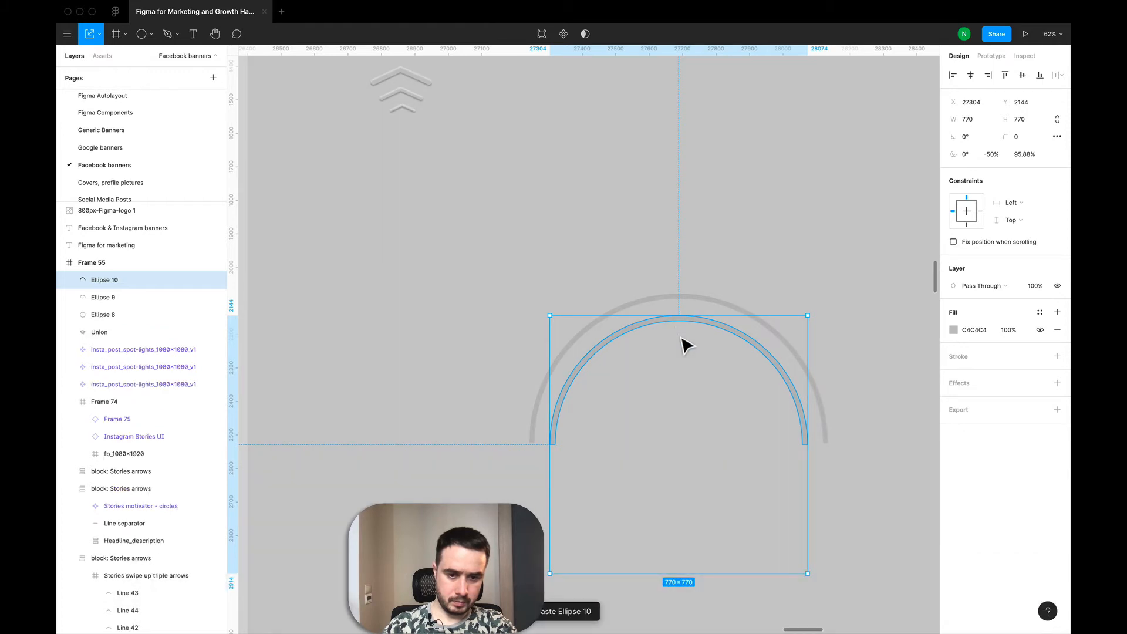
pyautogui.moveTo(687, 372); pyautogui.dragTo(687, 403)
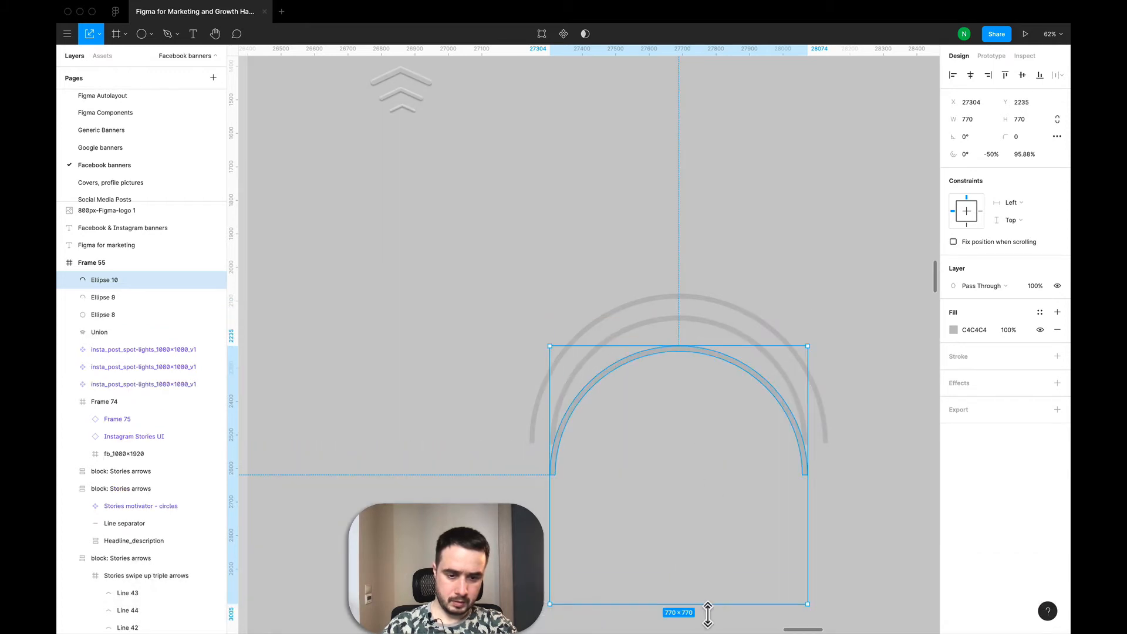
pyautogui.moveTo(709, 614); pyautogui.dragTo(692, 538)
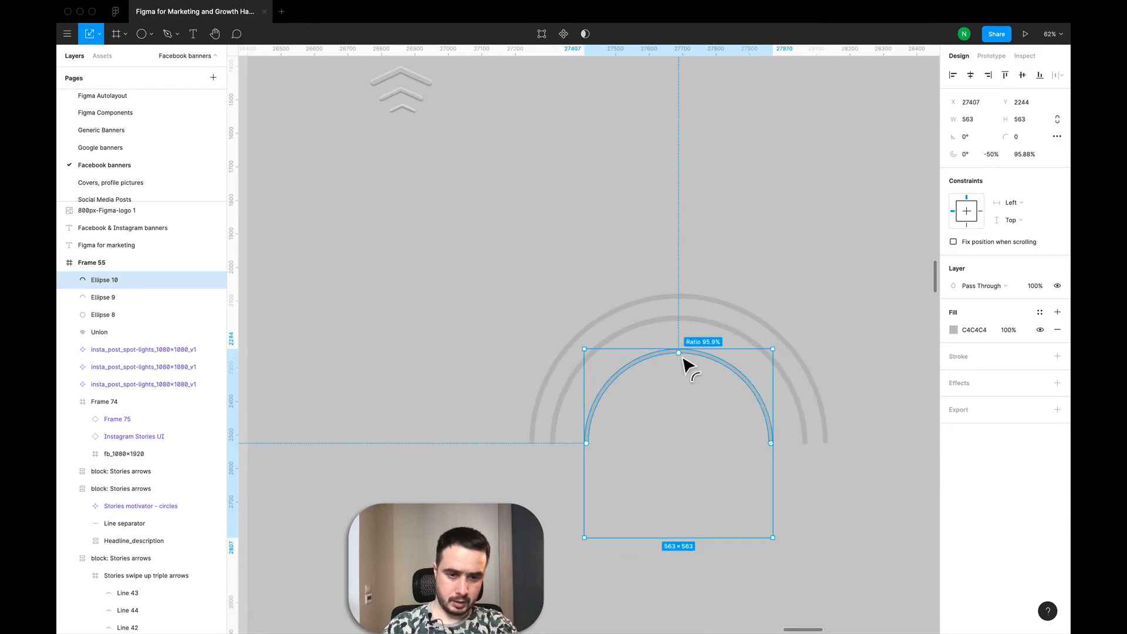
pyautogui.moveTo(683, 361); pyautogui.dragTo(684, 368)
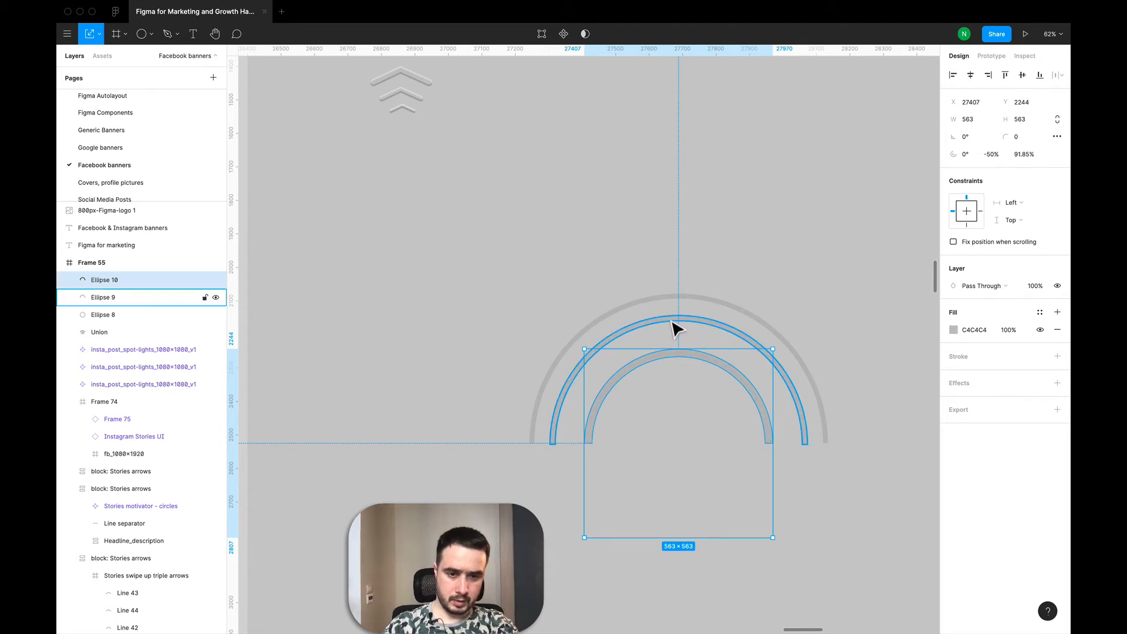
# Scale the middle half ring down to about 698 × 698 px and keep it centred on the shared baseline between the other two.
pyautogui.click(674, 320)
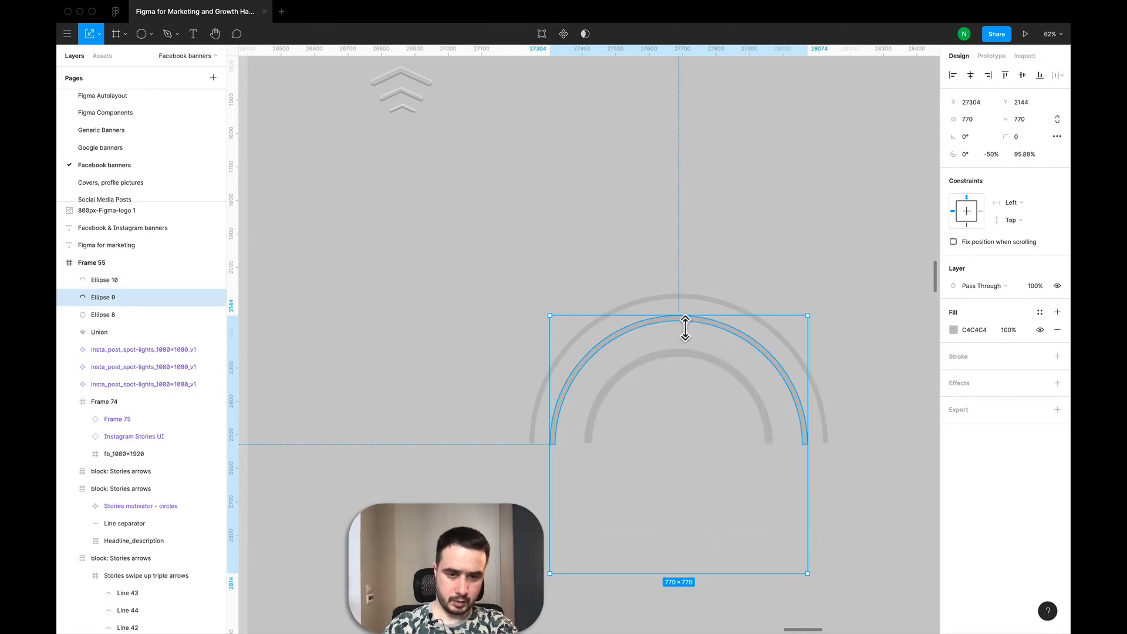
pyautogui.moveTo(685, 328); pyautogui.dragTo(686, 333)
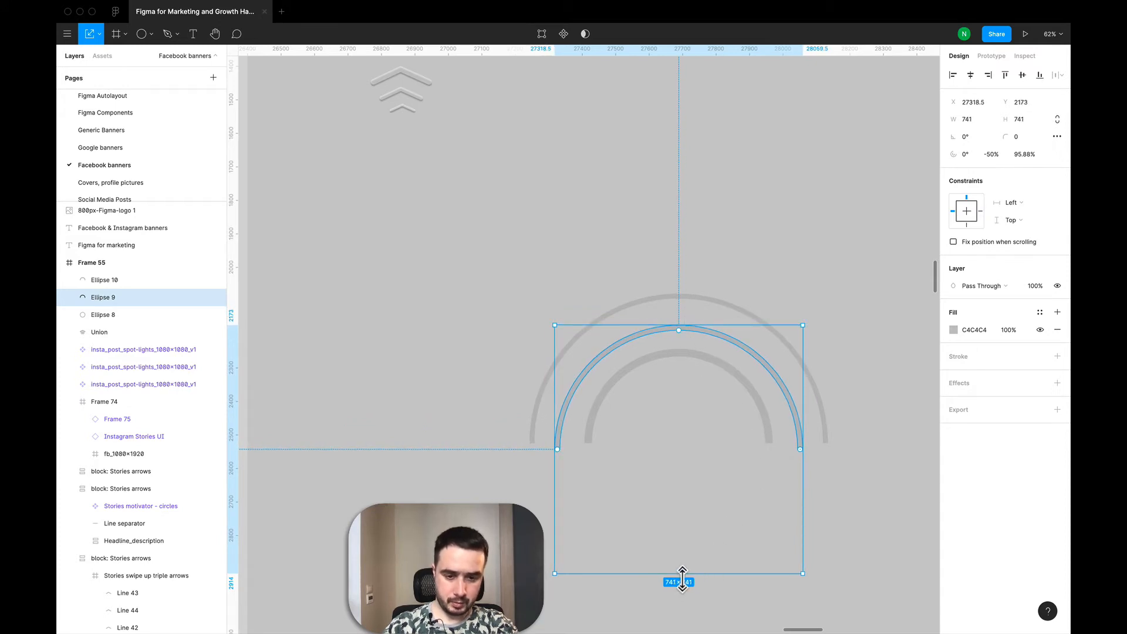
pyautogui.moveTo(658, 495); pyautogui.dragTo(654, 478)
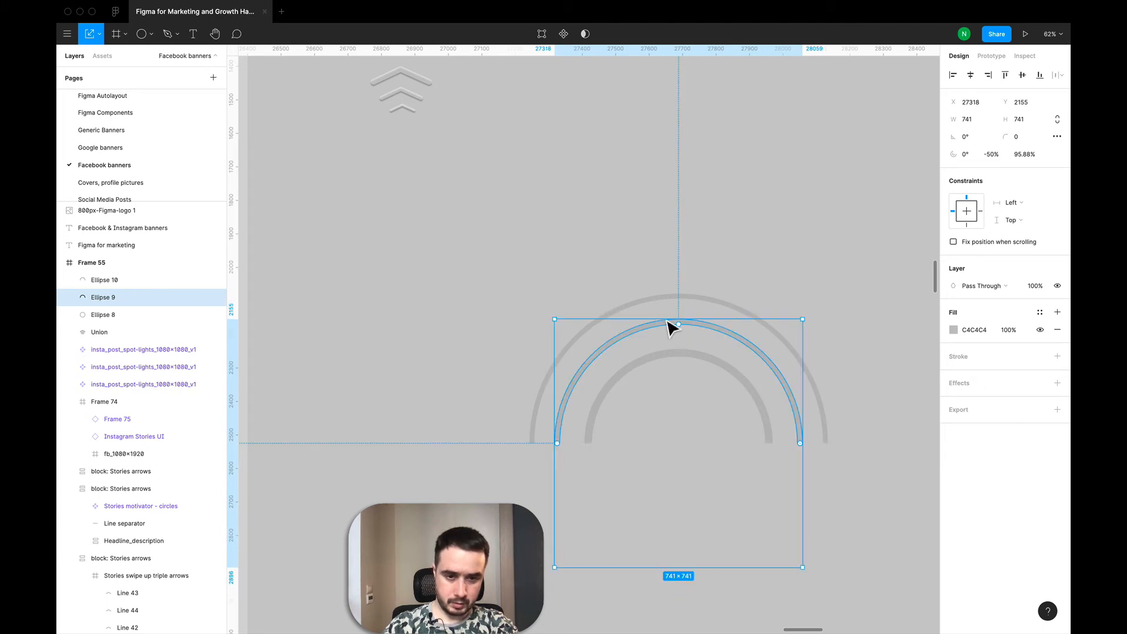
pyautogui.moveTo(675, 334); pyautogui.dragTo(676, 336)
pyautogui.moveTo(706, 465); pyautogui.dragTo(706, 463)
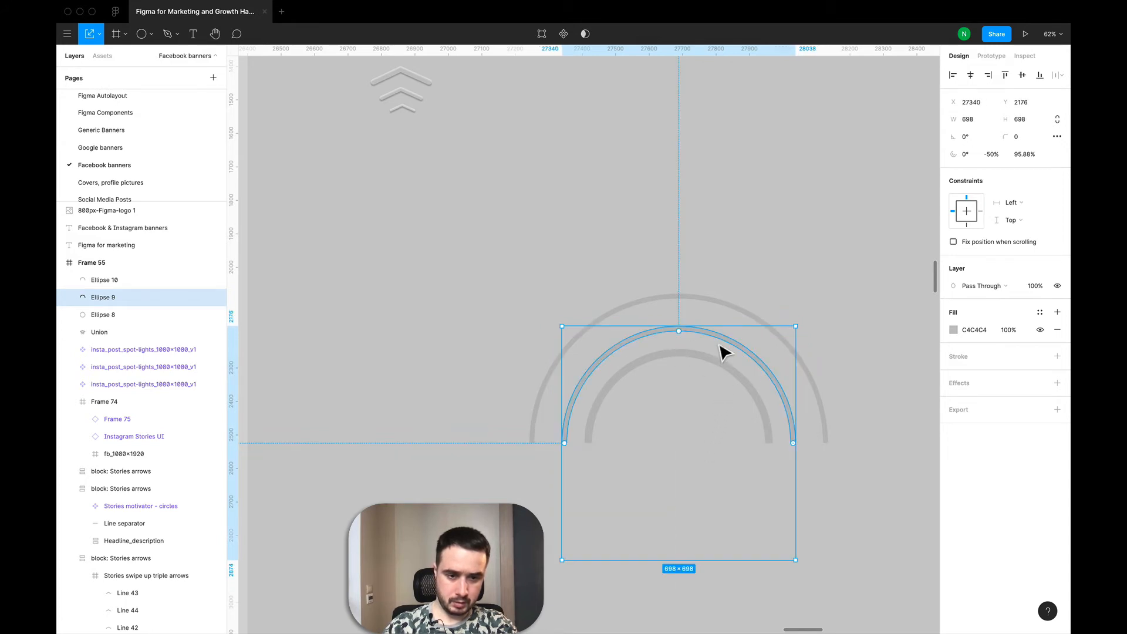
# Thin the innermost half ring to a ratio of about 93.05% to match the line width of the outer rings.
pyautogui.click(721, 306)
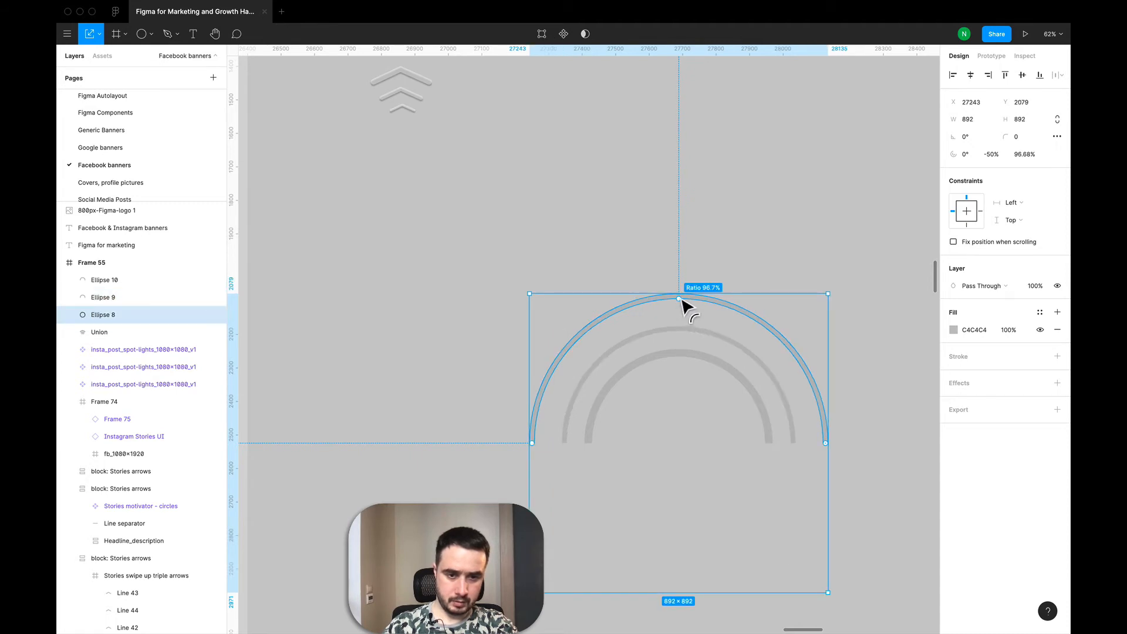
pyautogui.click(679, 353)
pyautogui.scroll(5, 658, 419)
pyautogui.scroll(5, 660, 420)
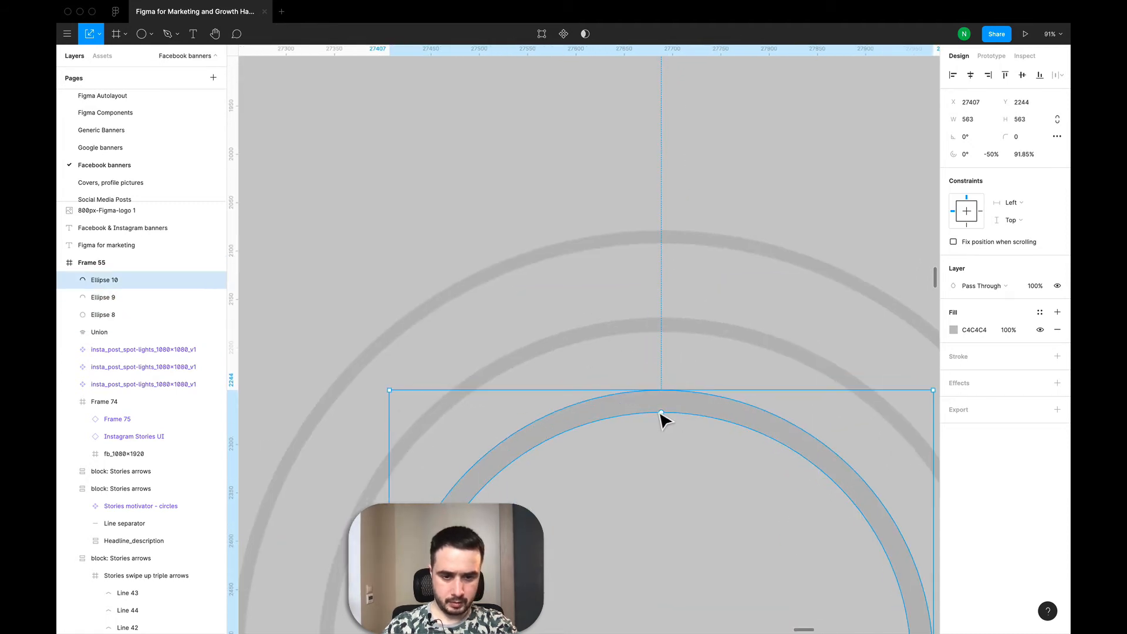
pyautogui.moveTo(663, 416); pyautogui.dragTo(664, 410)
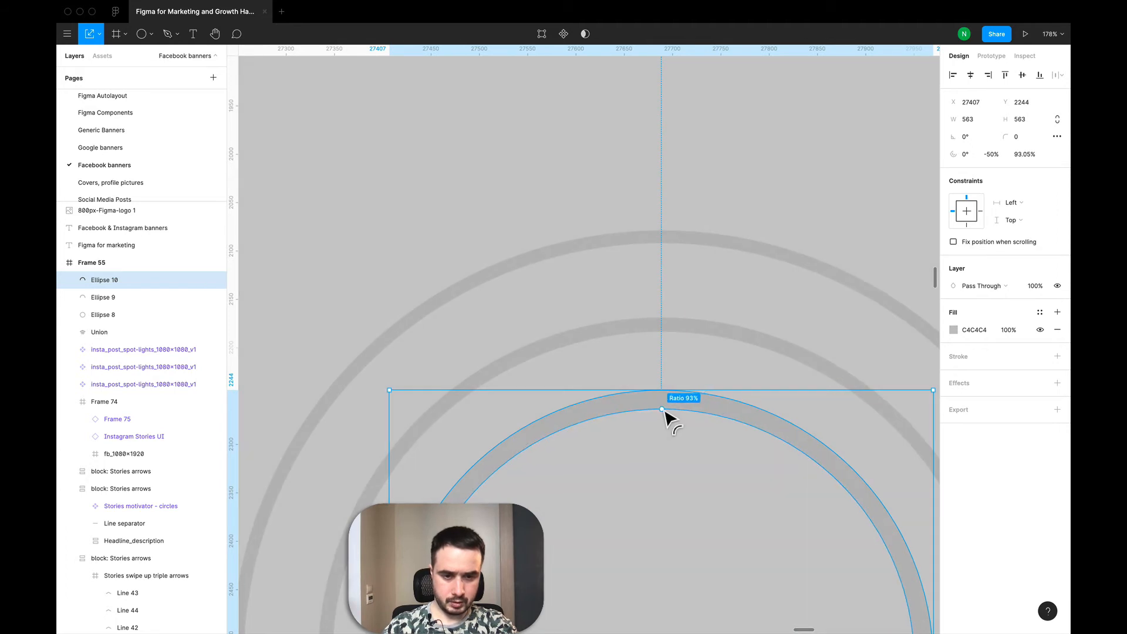
pyautogui.click(693, 485)
# Merge the three half rings into one union shape without a stroke.
pyautogui.scroll(-10, 693, 485)
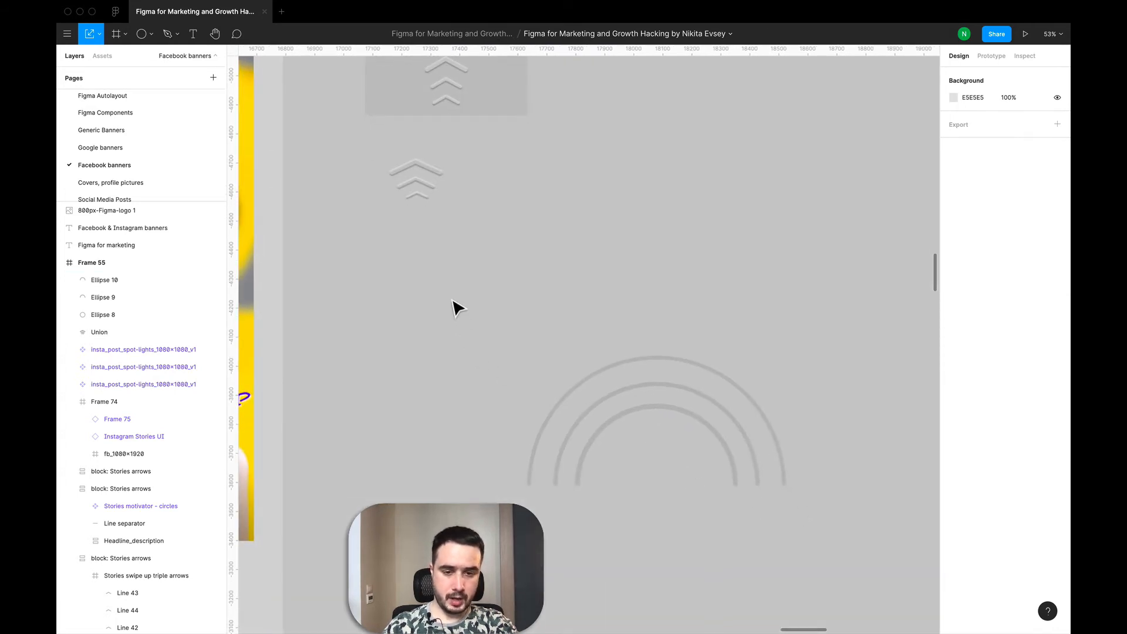
pyautogui.moveTo(810, 294); pyautogui.dragTo(452, 505)
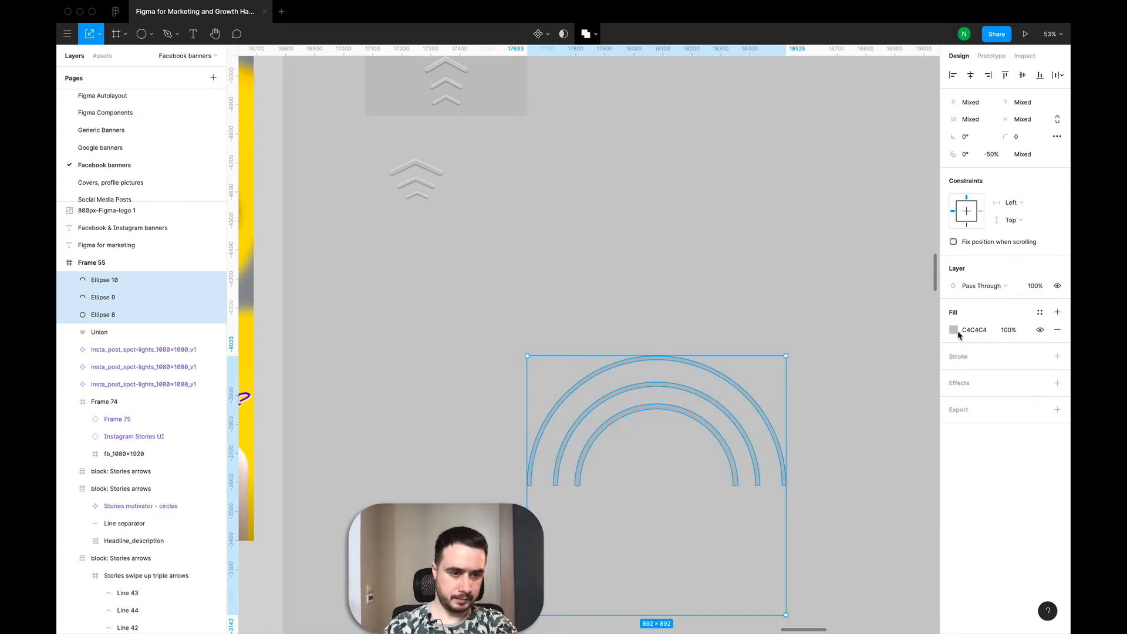
pyautogui.hotkey('alt', 'shift', 'u')
pyautogui.click(952, 312)
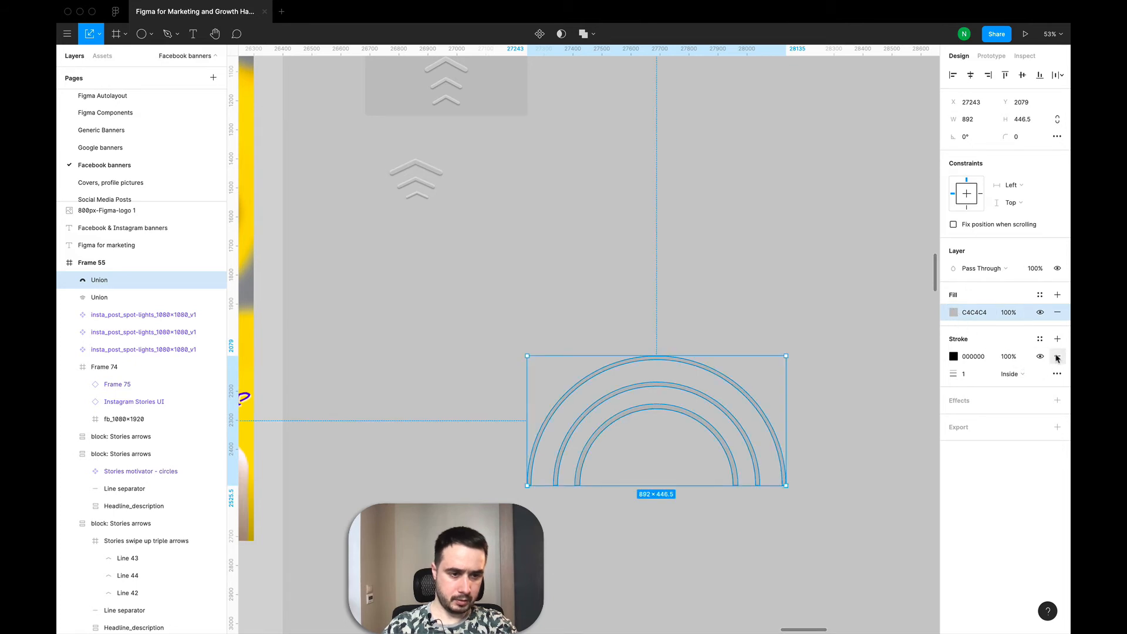
pyautogui.press('super+z')
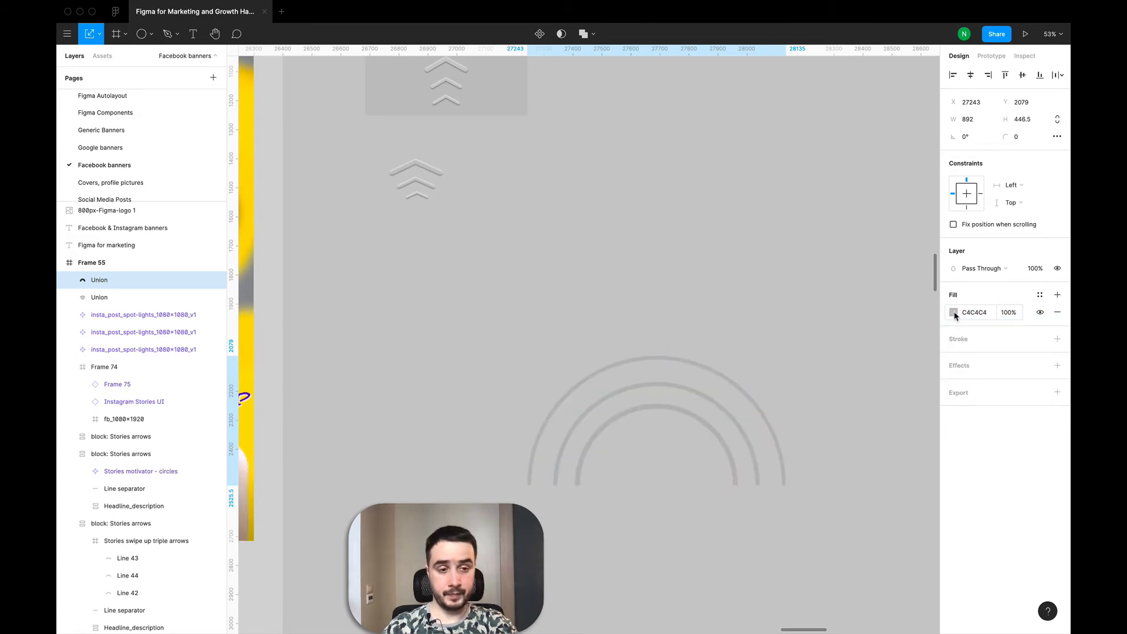
# Fill the merged half rings with white (FFFFFF) at 50% opacity and add a drop shadow.
pyautogui.click(954, 313)
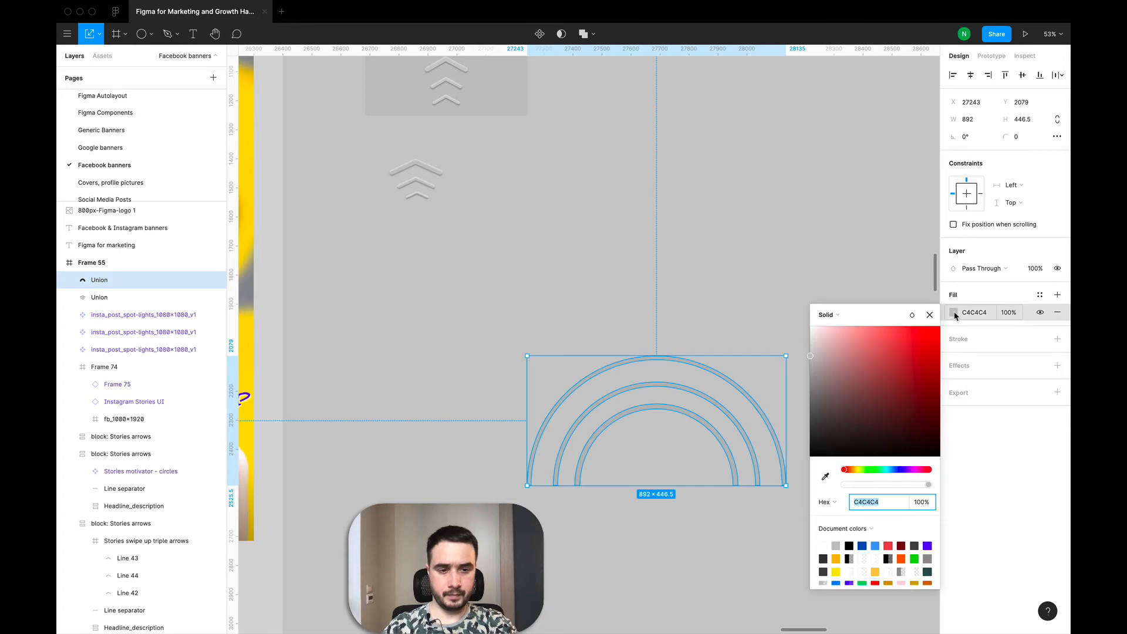
pyautogui.click(849, 353)
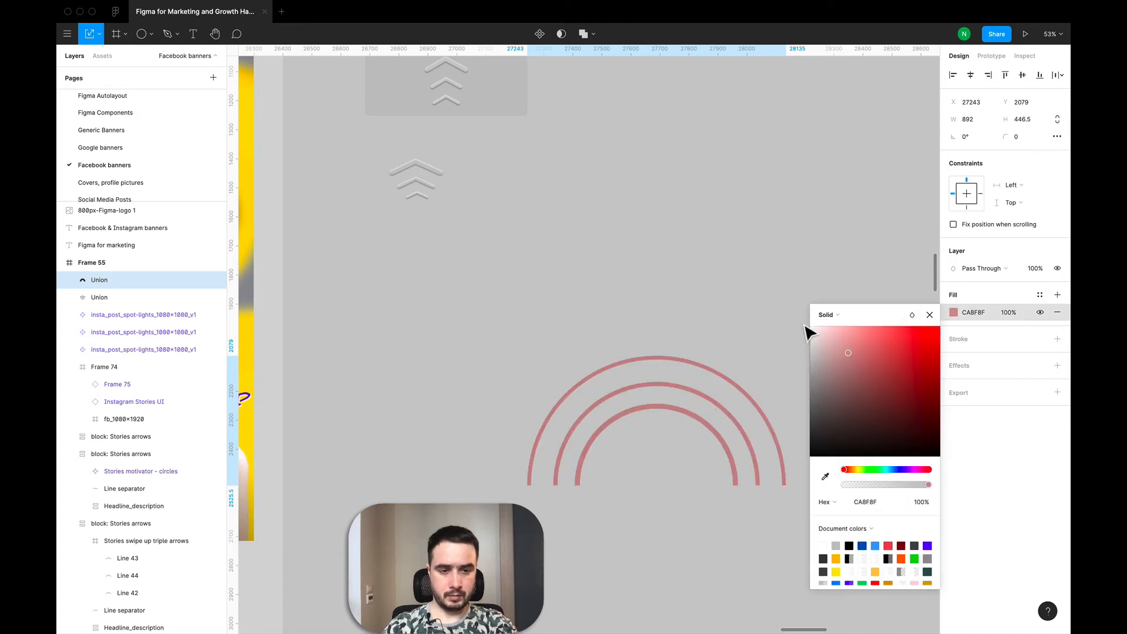
pyautogui.click(809, 327)
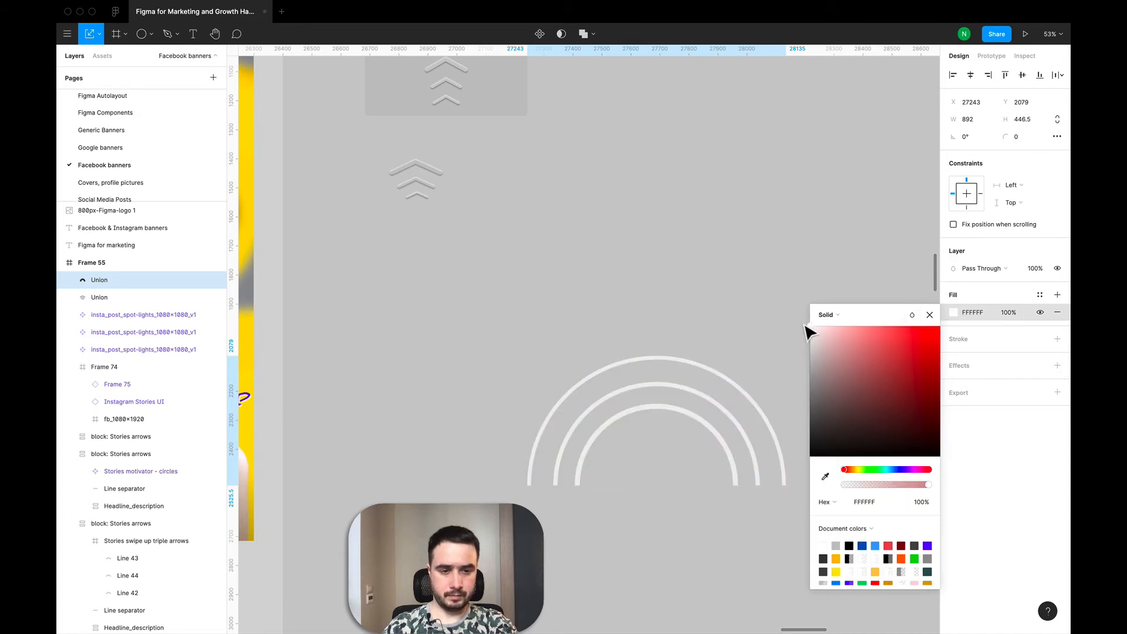
pyautogui.click(1011, 314)
pyautogui.write('50')
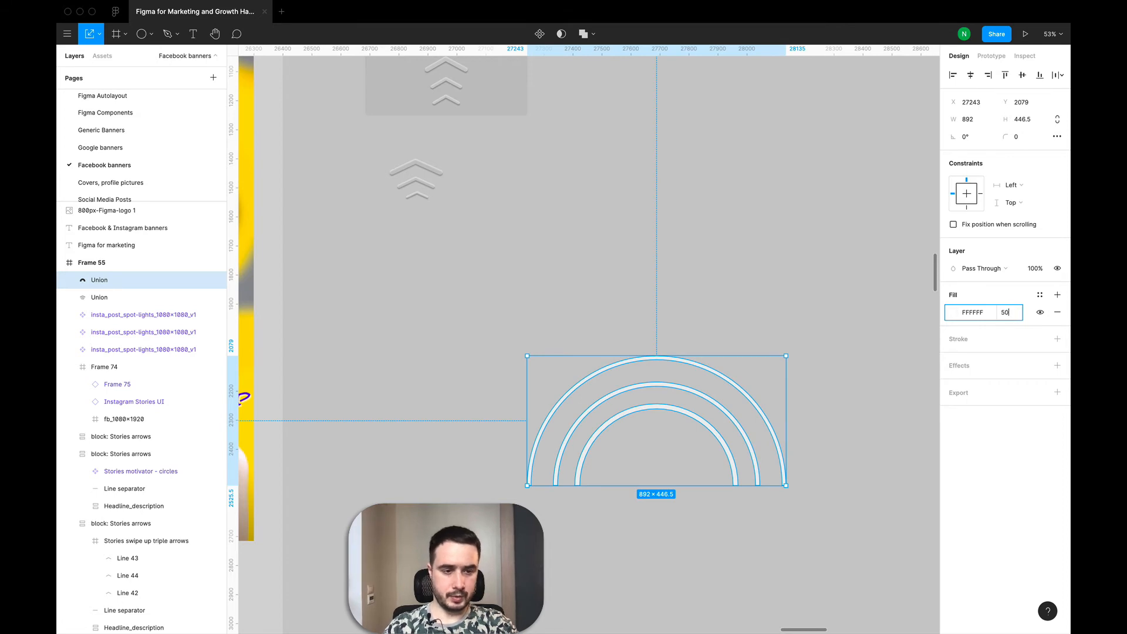
pyautogui.press('Return')
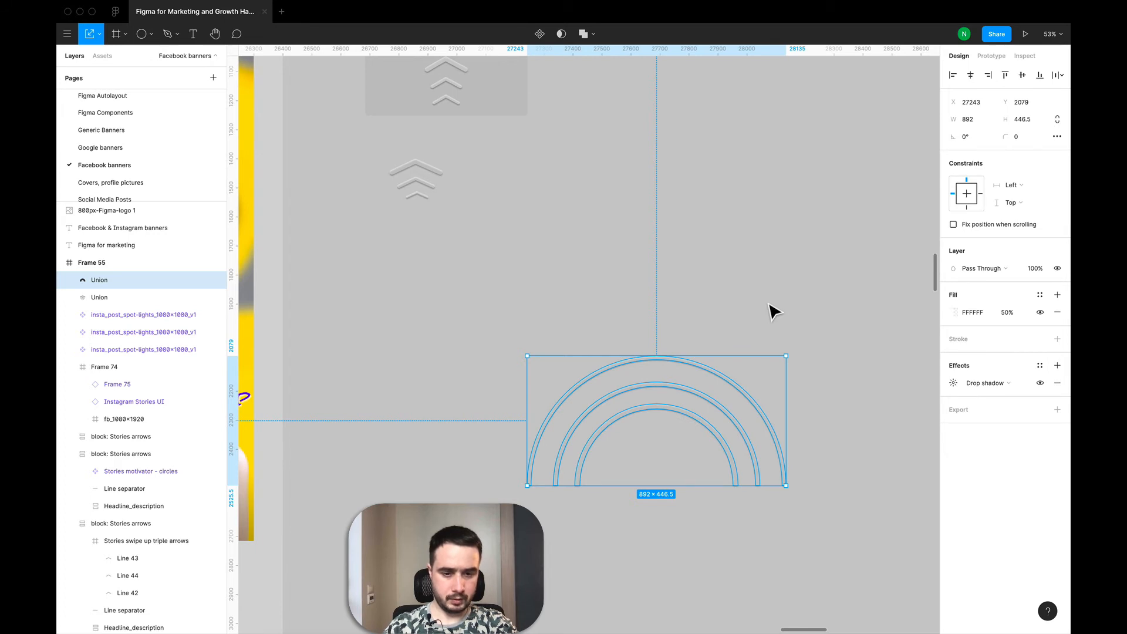
# Compare the new half rings with the reference Stories arrows blocks and inspect the frame holding the handwritten swipe-up text and curved arrow.
pyautogui.click(774, 311)
pyautogui.scroll(-3, 774, 313)
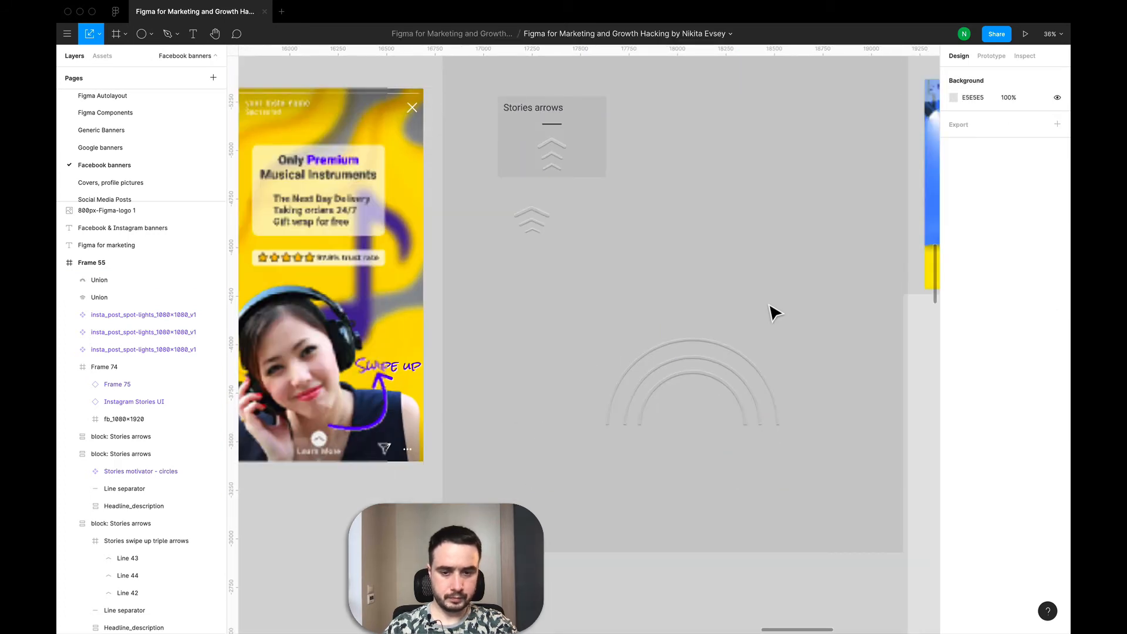
pyautogui.hscroll(-3, 774, 313)
pyautogui.hscroll(-2, 774, 313)
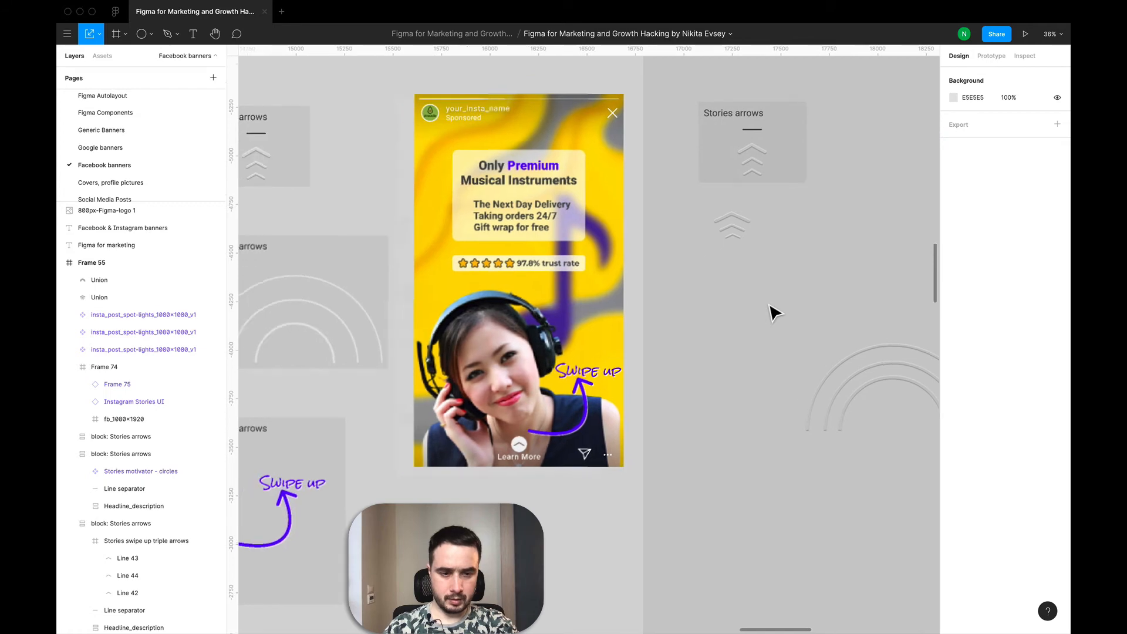
pyautogui.hscroll(2, 606, 455)
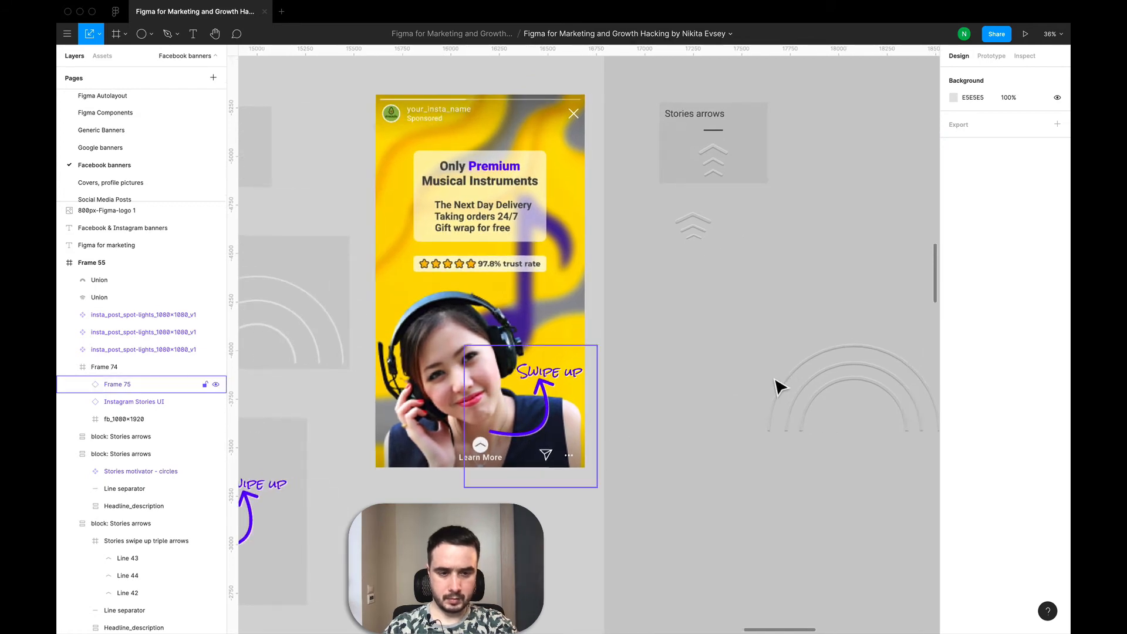
pyautogui.scroll(-2, 780, 386)
pyautogui.hscroll(-2, 780, 386)
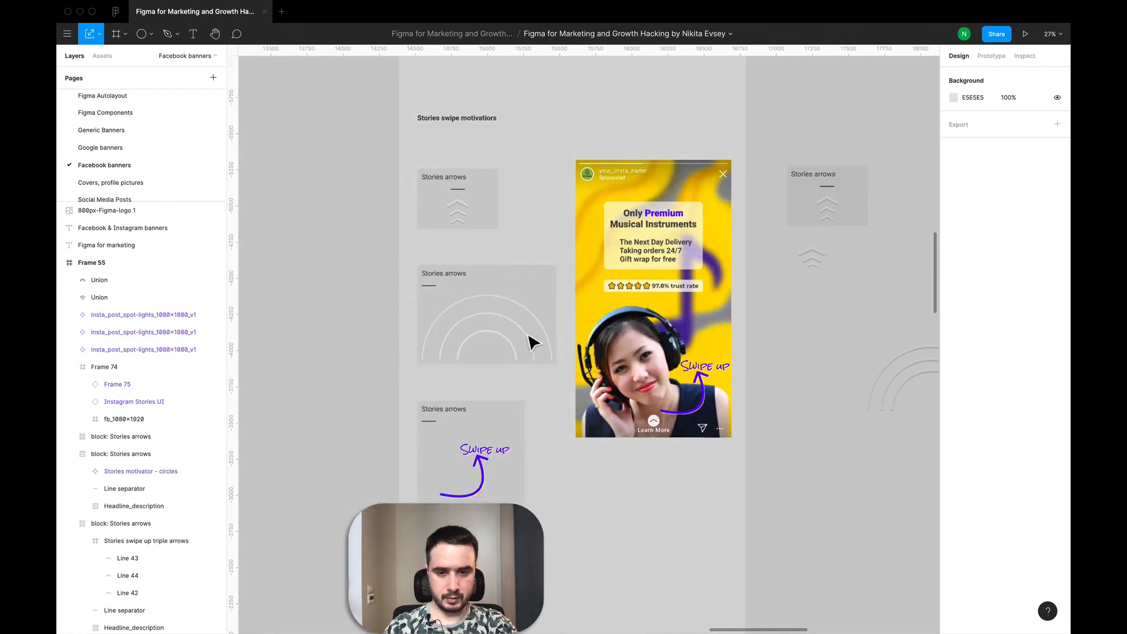
pyautogui.scroll(-4, 449, 357)
pyautogui.hscroll(2, 449, 357)
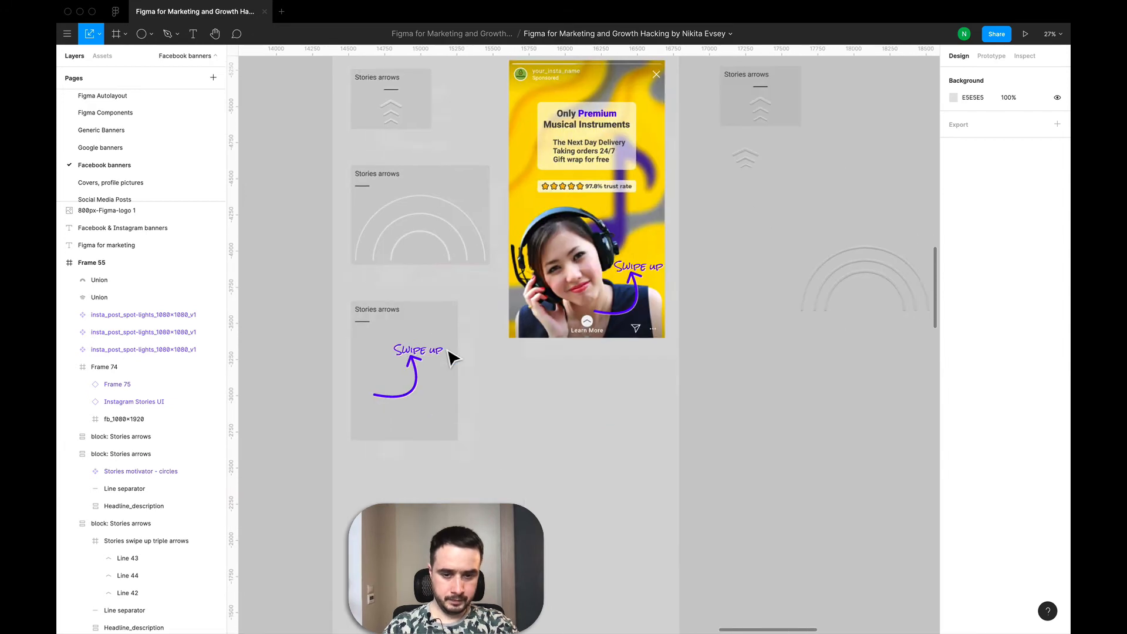
pyautogui.doubleClick(409, 374)
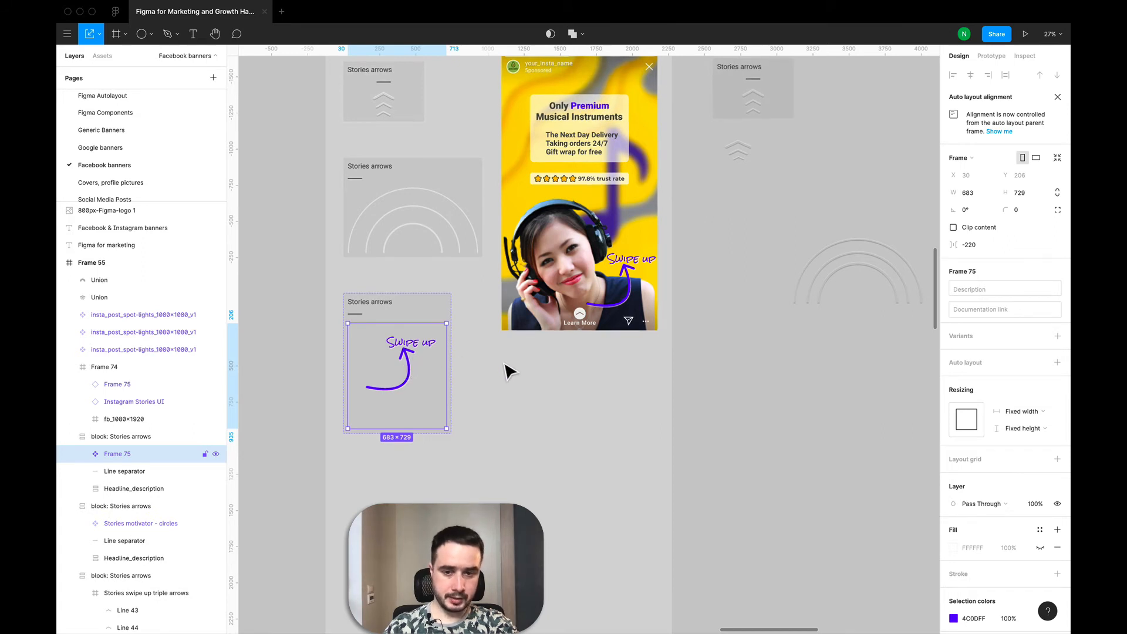
pyautogui.hscroll(1, 475, 370)
pyautogui.scroll(1, 476, 370)
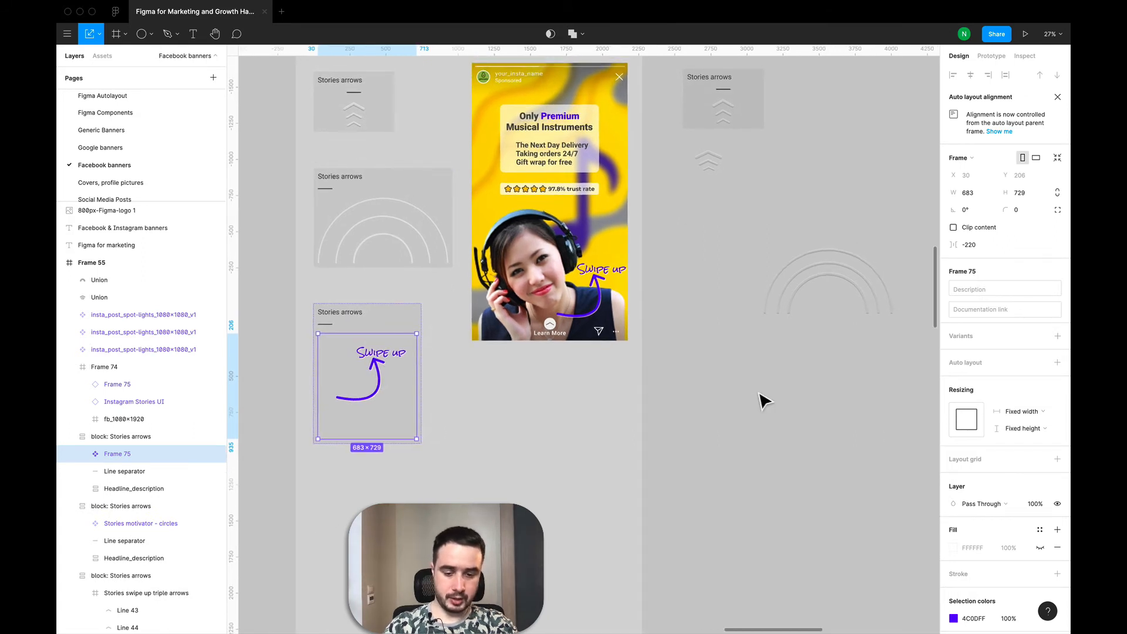
# Add the text "Swipe up!" in Rock Salt at size 64 on the empty canvas area below the half rings.
pyautogui.press('t')
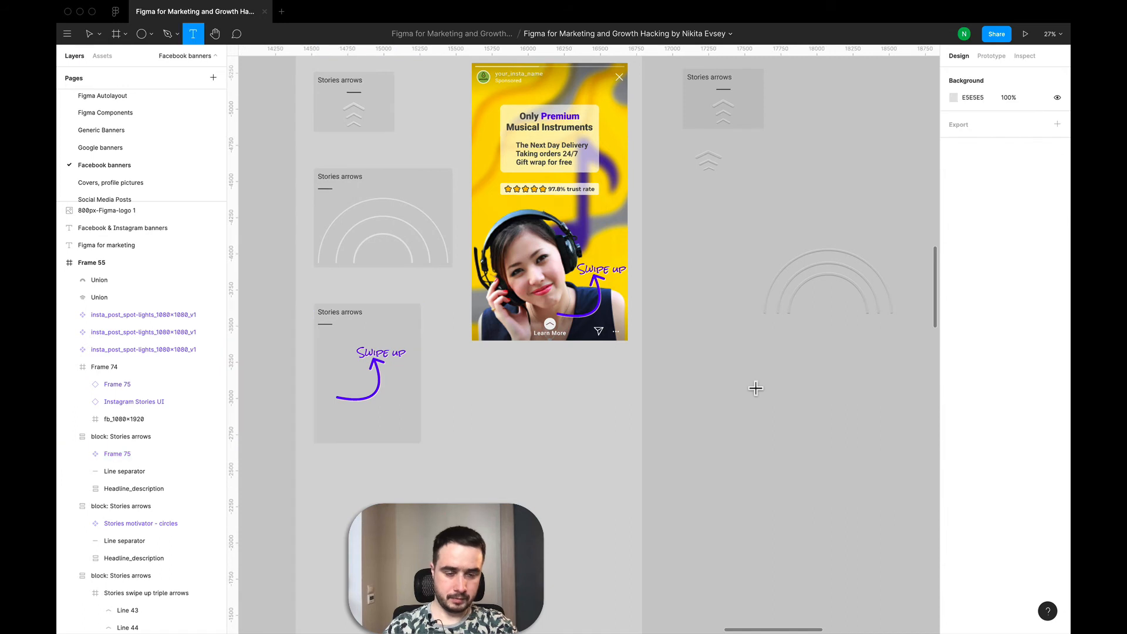
pyautogui.click(749, 381)
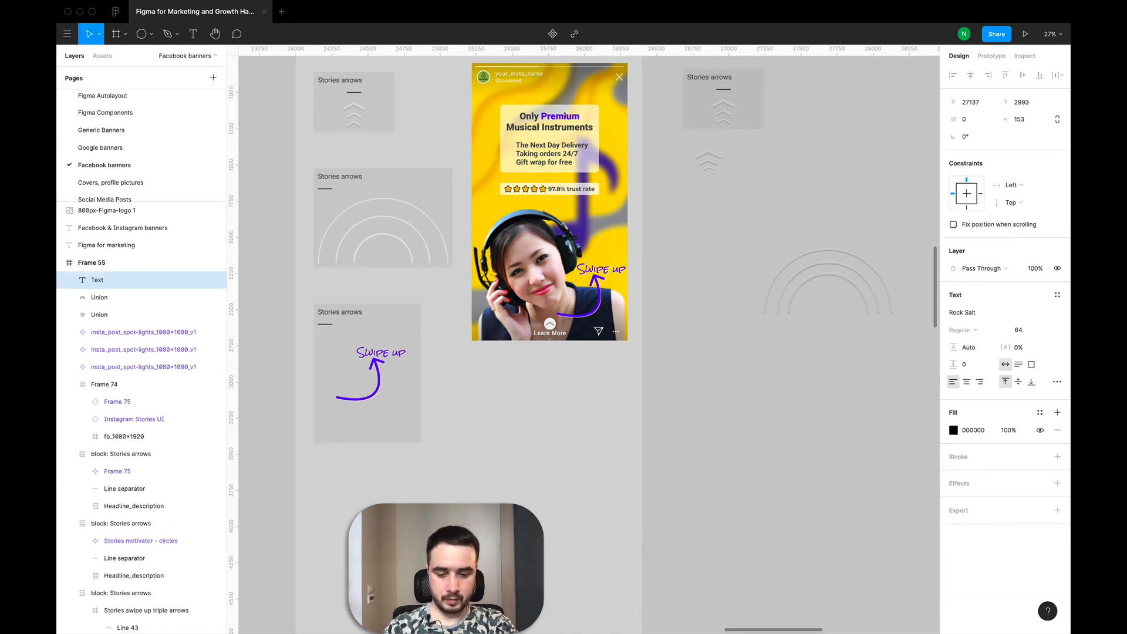
pyautogui.write('Swip')
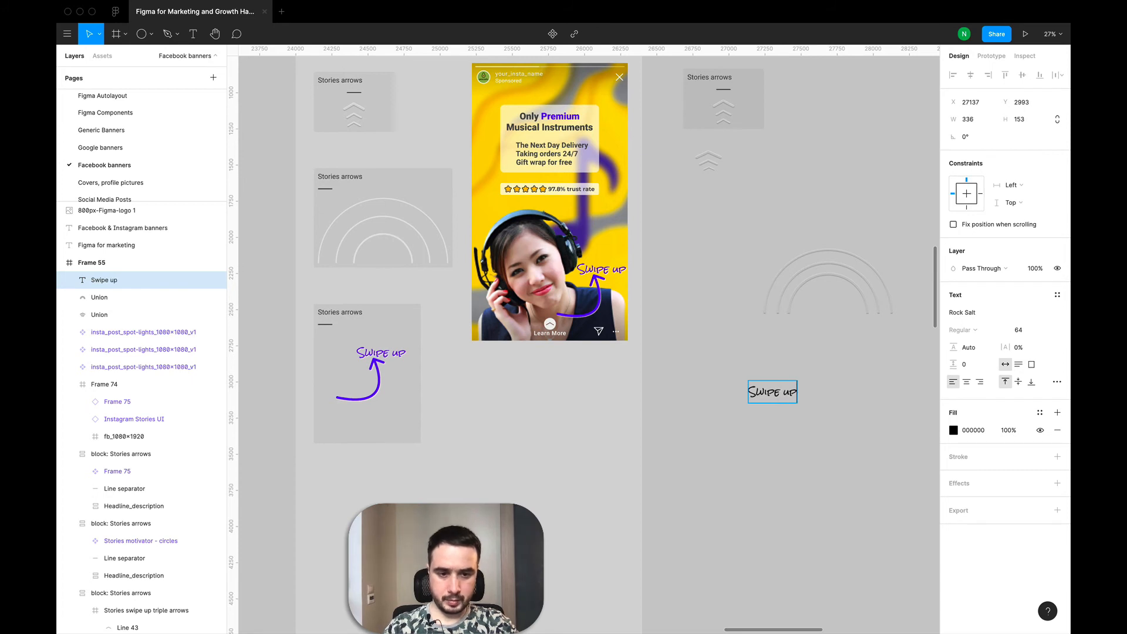
pyautogui.write('e up')
pyautogui.press('shift')
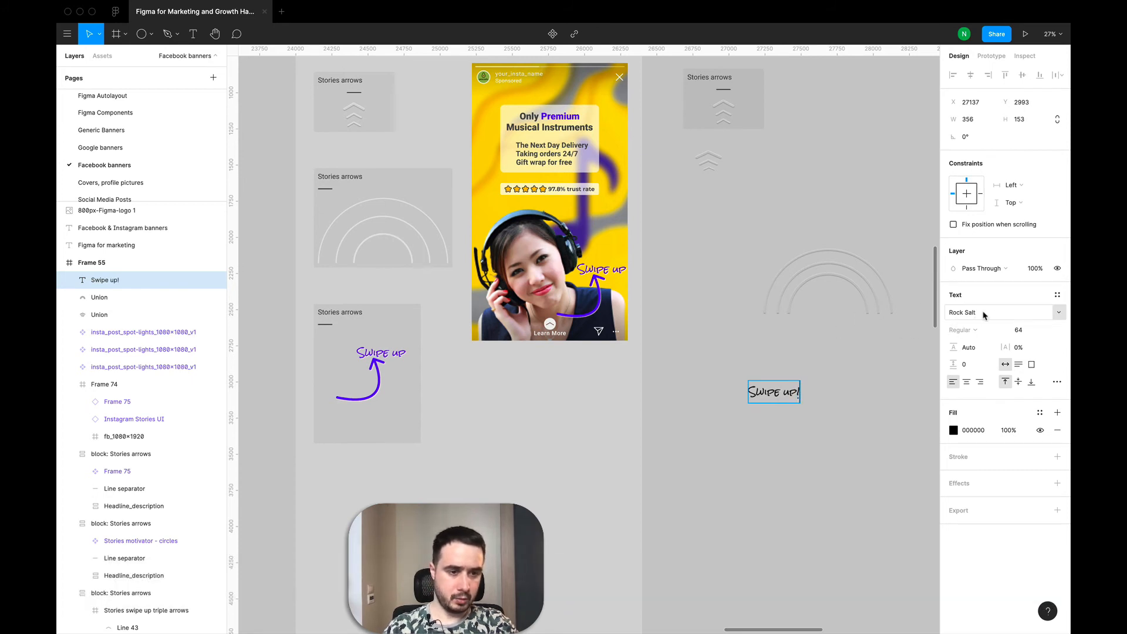
pyautogui.tripleClick(771, 397)
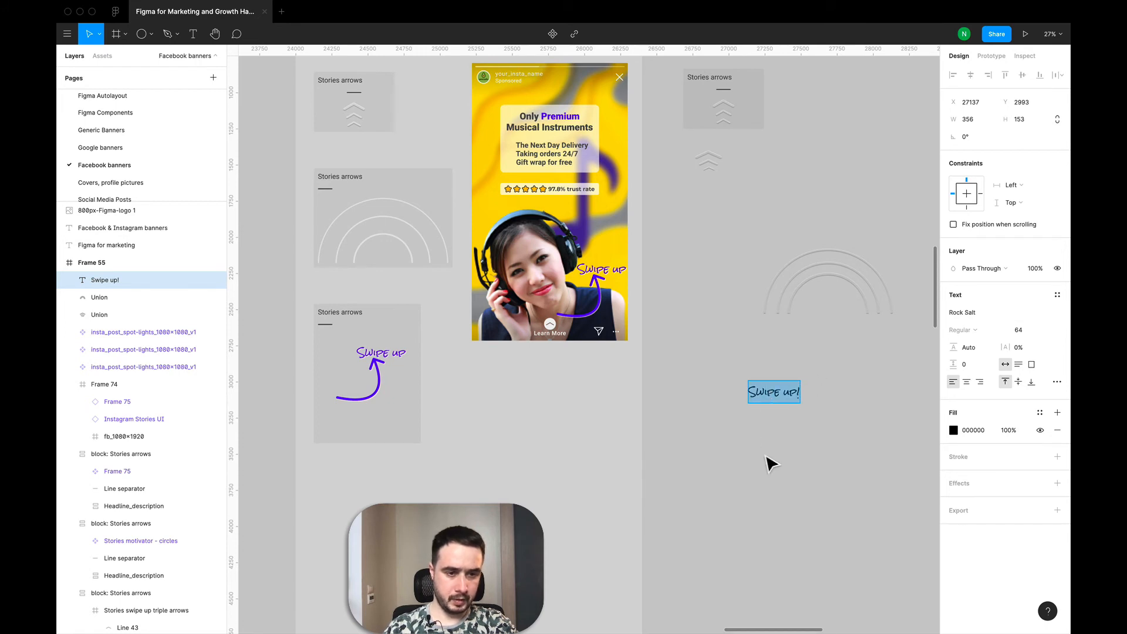
pyautogui.press('Escape')
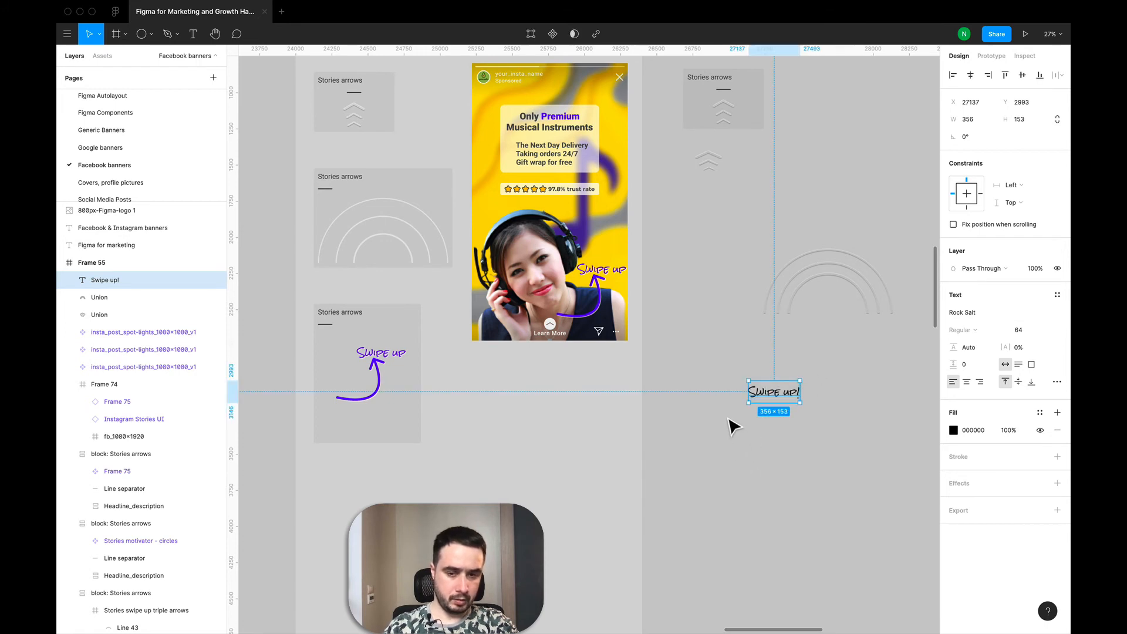
pyautogui.click(780, 453)
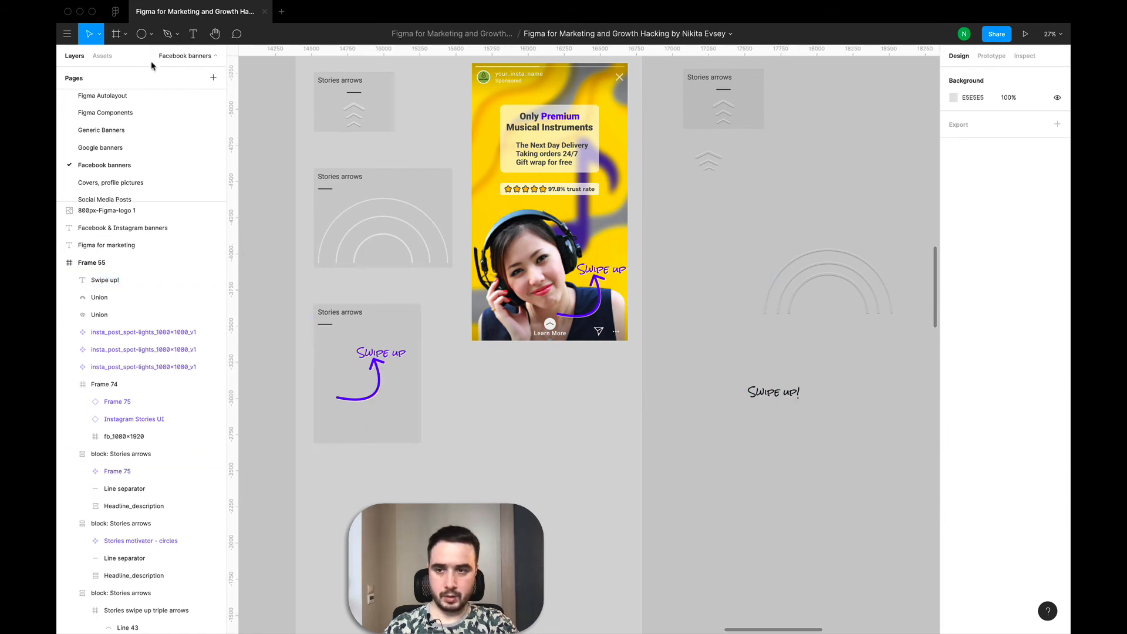
# Draw a rising arrow about 711 long below the "Swipe up!" text and set its stroke width to 20.
pyautogui.click(150, 34)
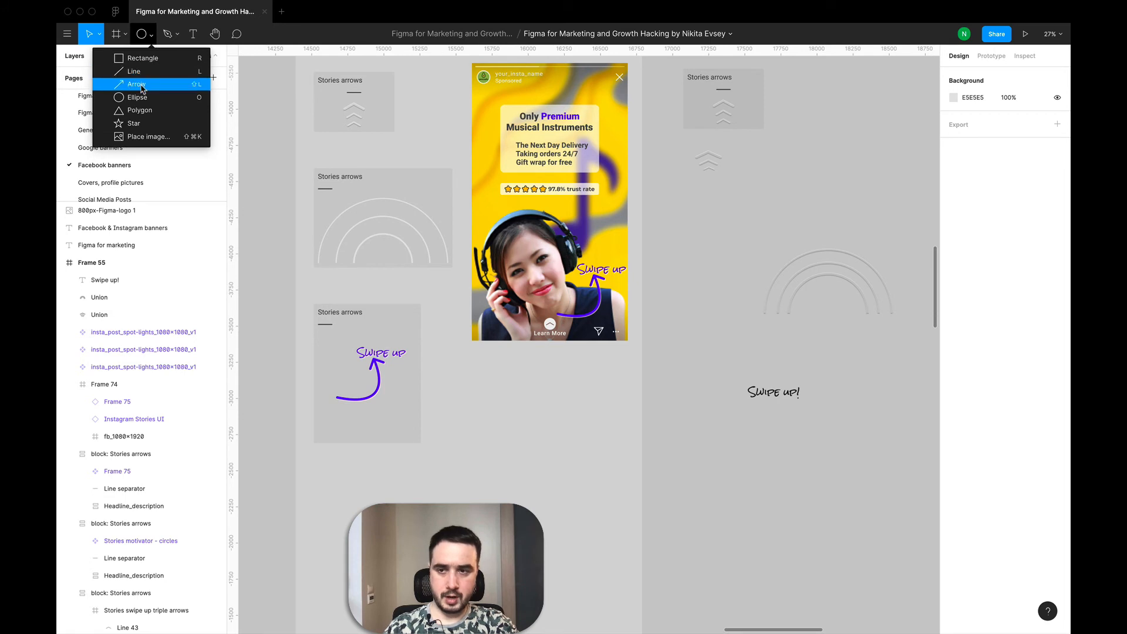
pyautogui.click(146, 84)
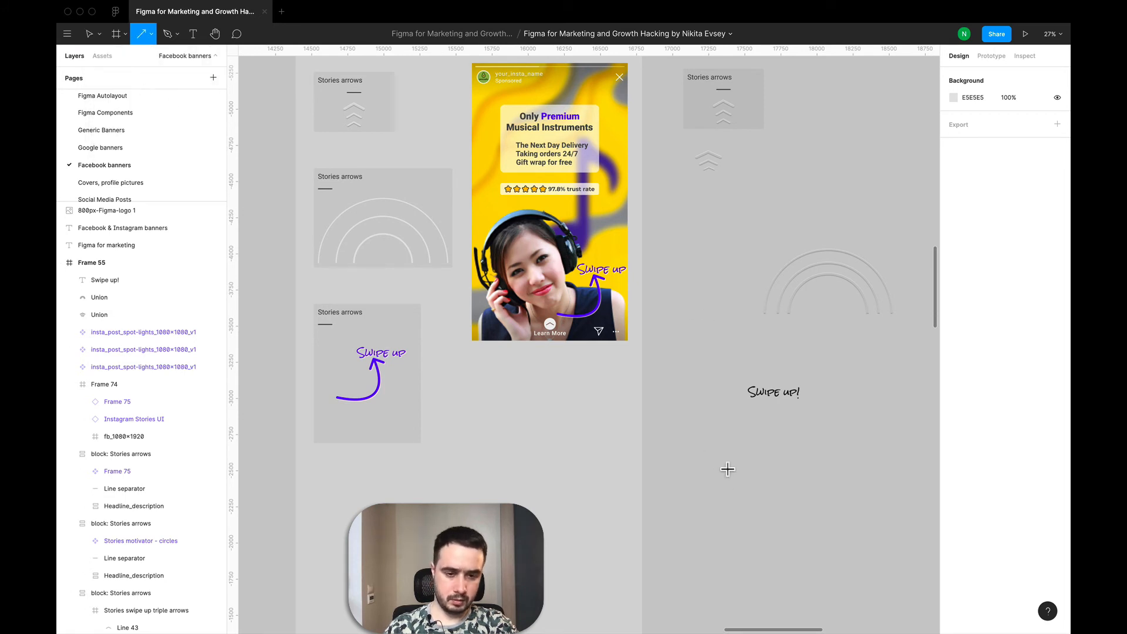
pyautogui.moveTo(720, 461); pyautogui.dragTo(820, 435)
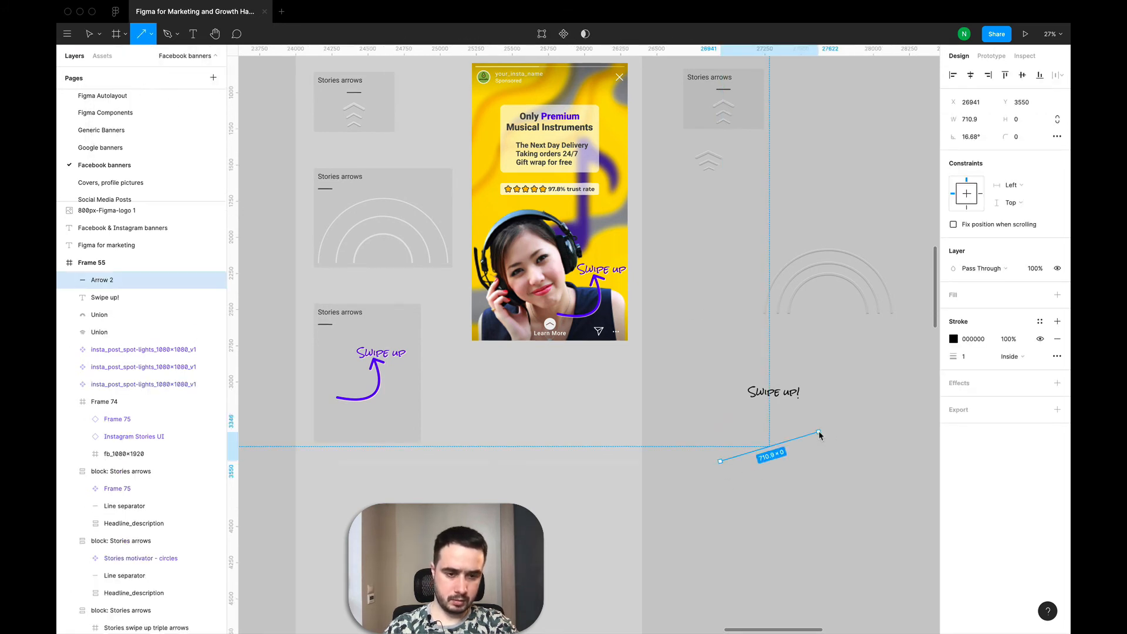
pyautogui.click(967, 358)
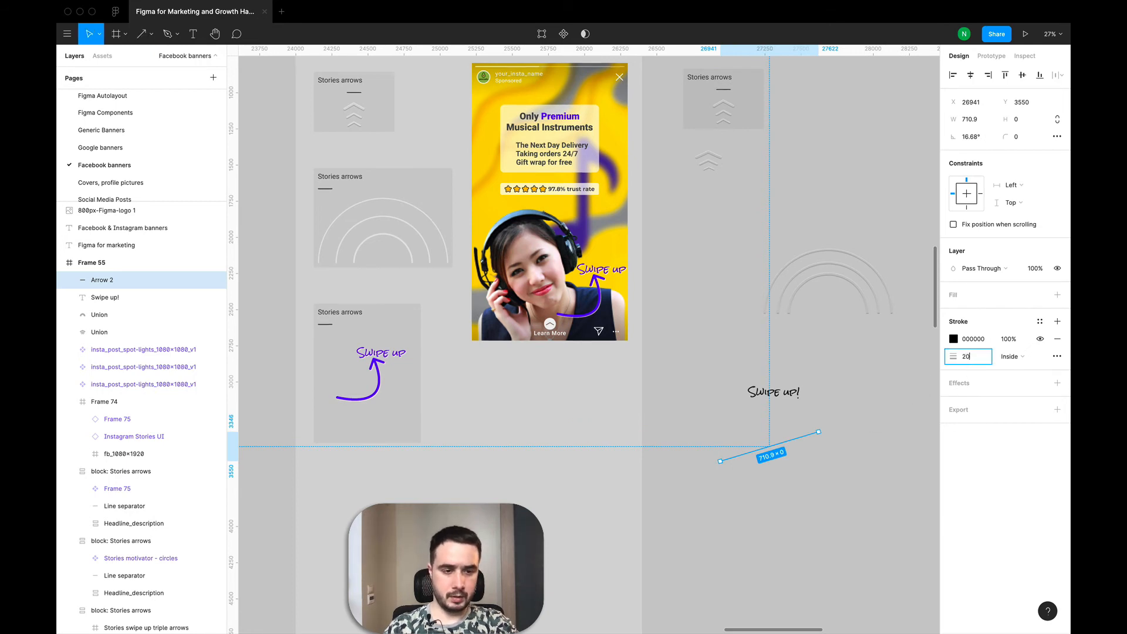
pyautogui.write('20')
pyautogui.press('Return')
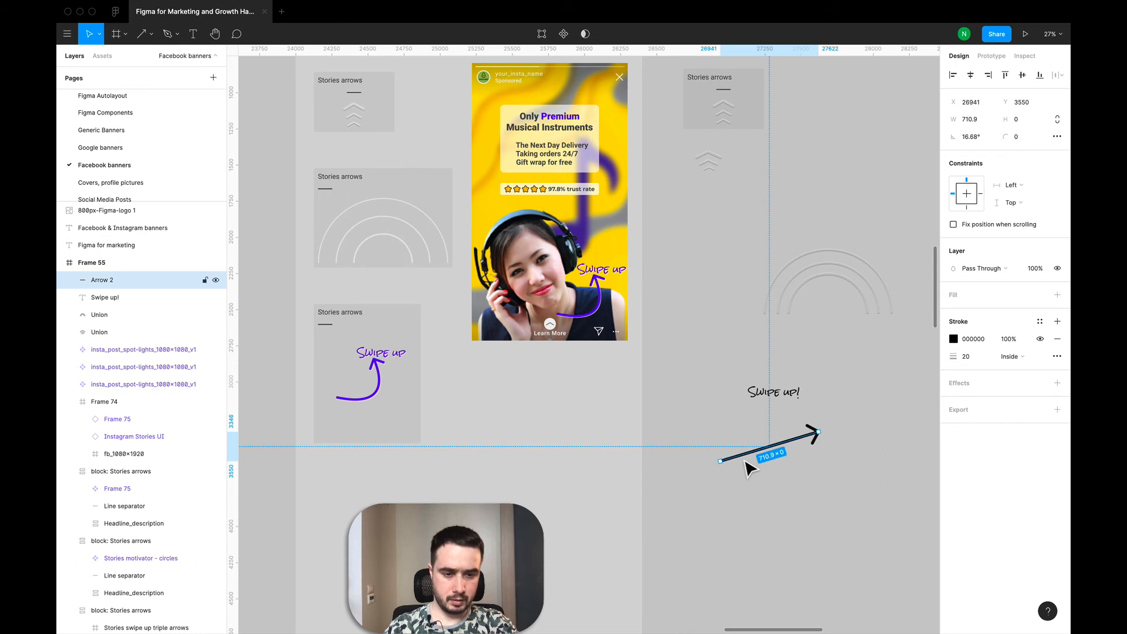
# Bend the arrow's line downward into a curve, then rotate it to about 43° and place it beneath the "Swipe up!" text.
pyautogui.scroll(5, 749, 468)
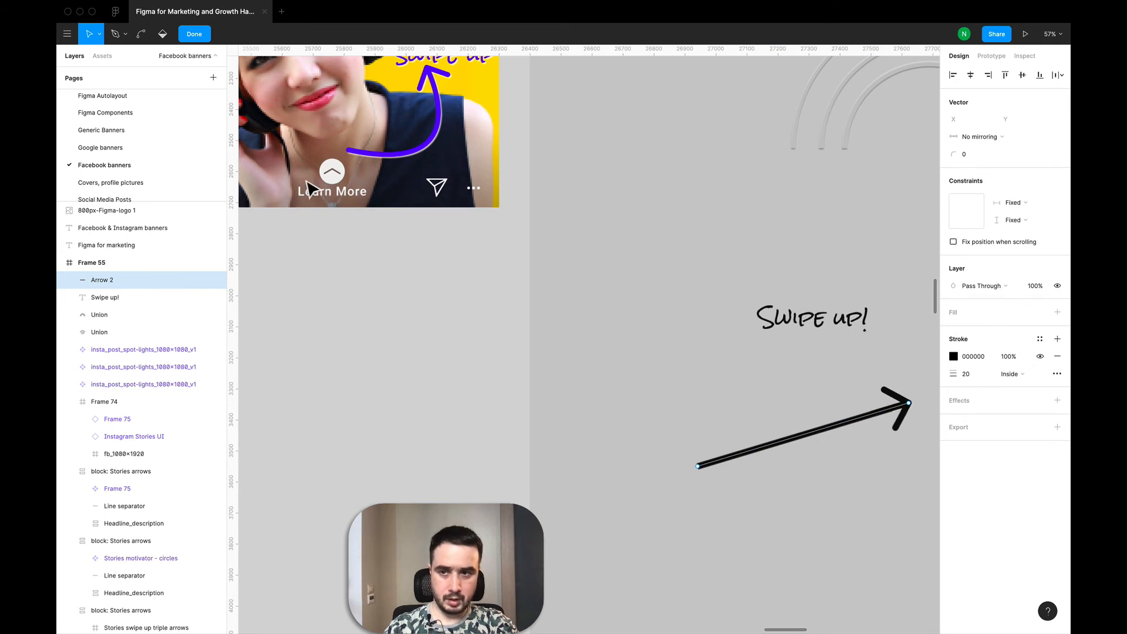
pyautogui.press('Return')
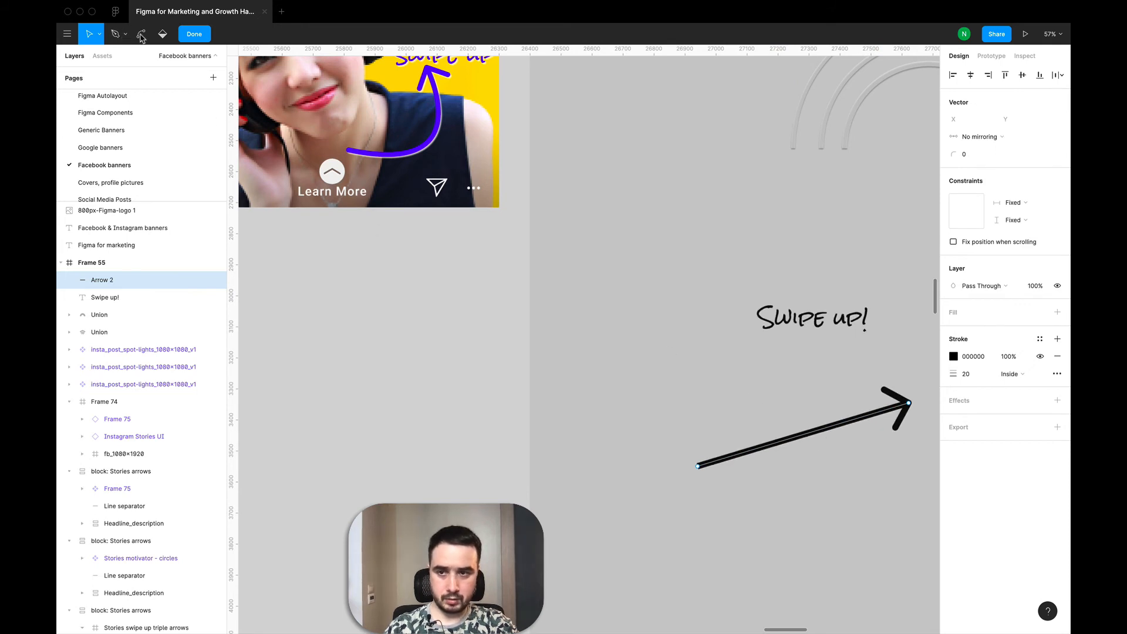
pyautogui.click(141, 36)
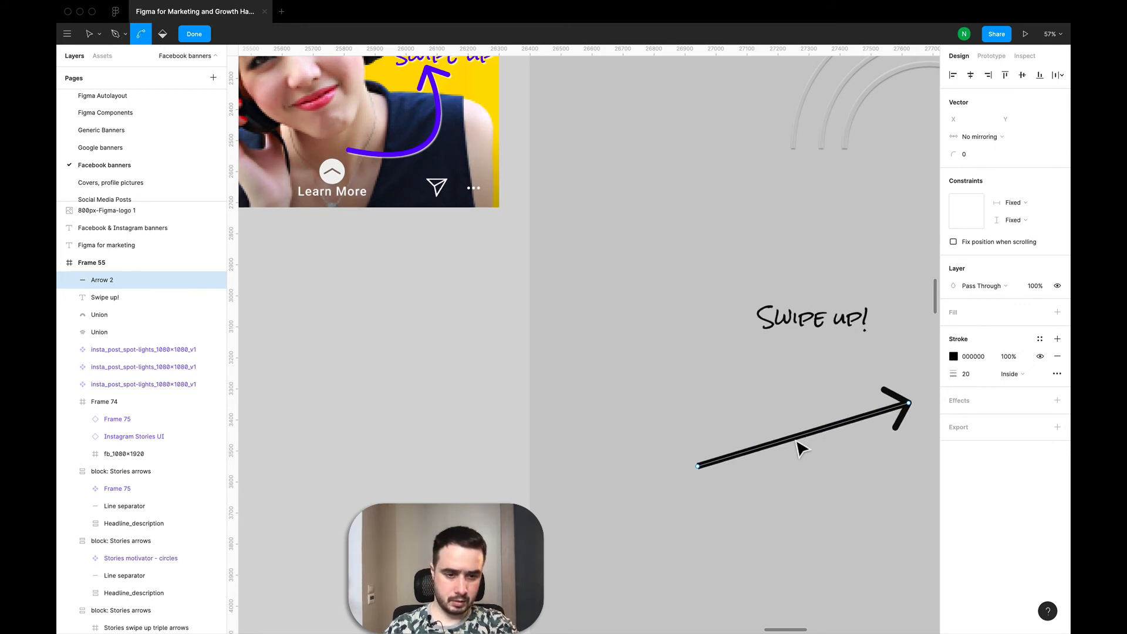
pyautogui.moveTo(809, 442); pyautogui.dragTo(862, 514)
pyautogui.scroll(-5, 730, 473)
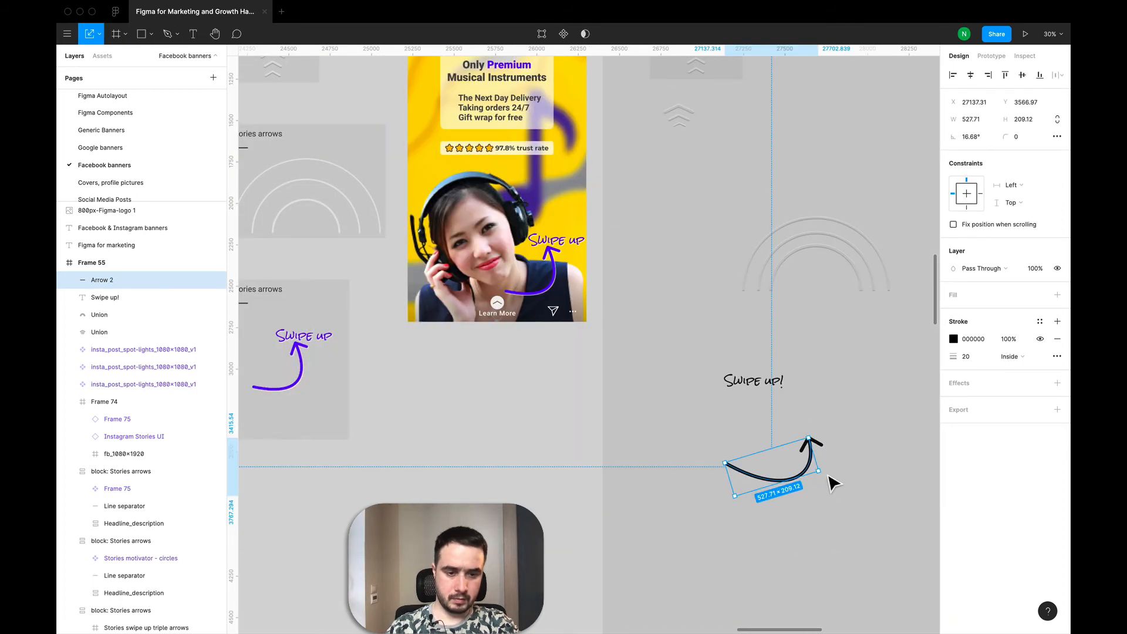
pyautogui.moveTo(830, 480); pyautogui.dragTo(759, 444)
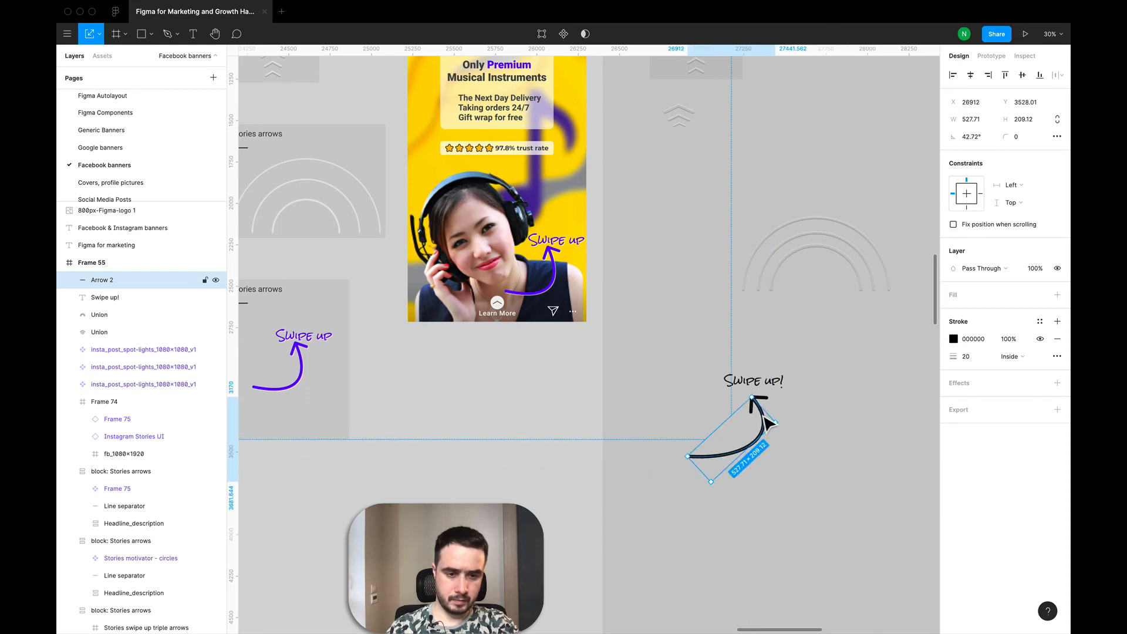
# Reshape the arrow's curve so its head points straight up at the "Swipe up!" text, and leave vector editing.
pyautogui.doubleClick(765, 418)
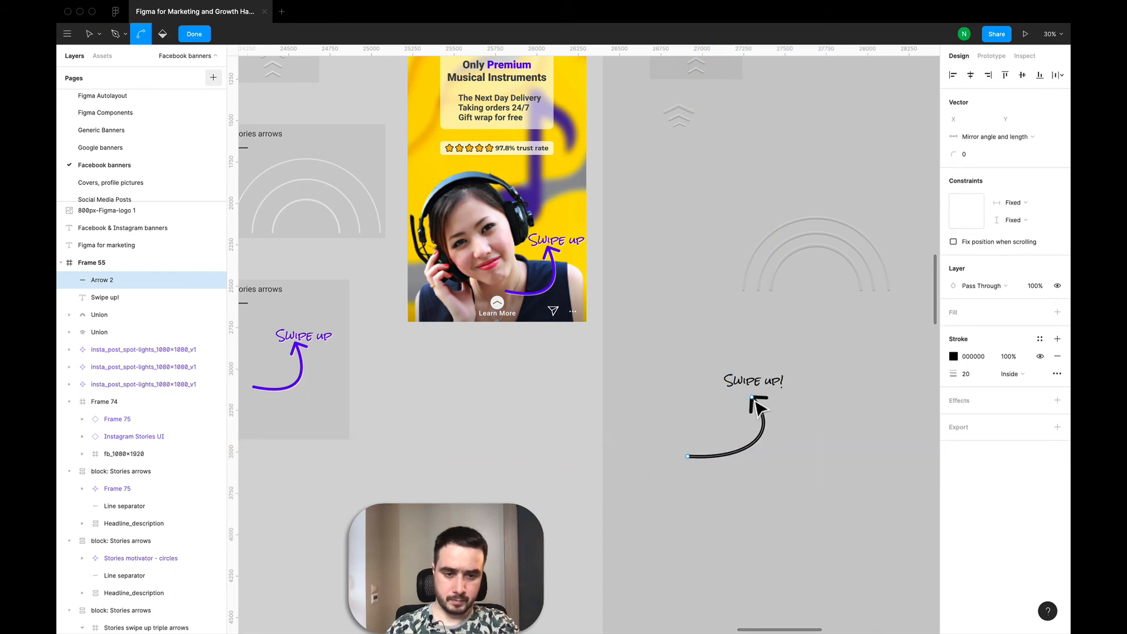
pyautogui.moveTo(759, 409); pyautogui.dragTo(760, 455)
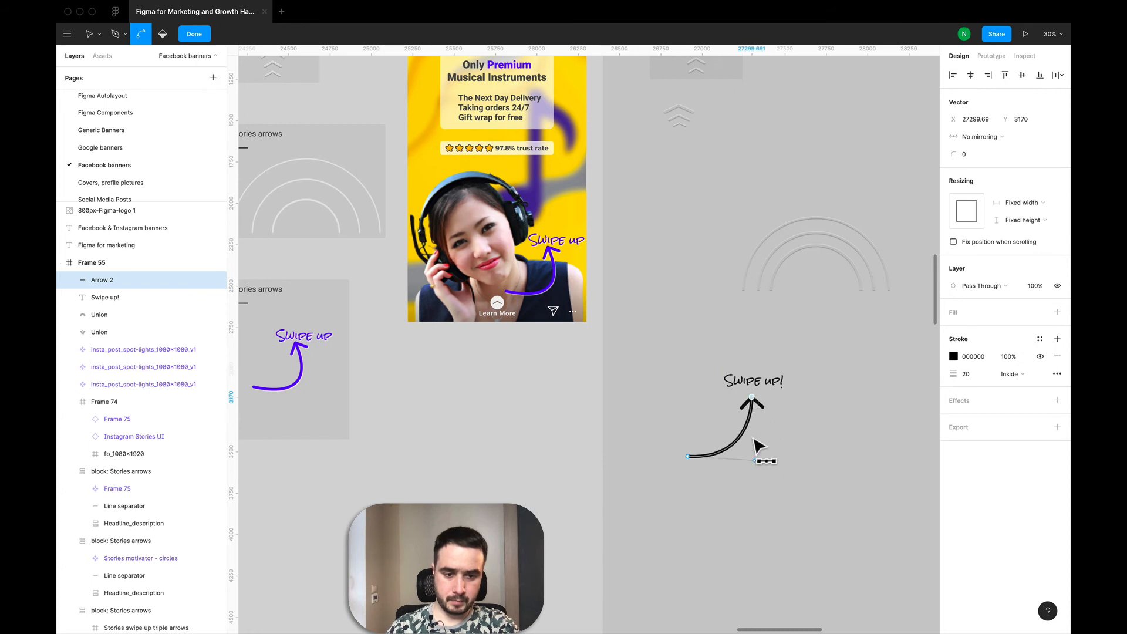
pyautogui.press('Escape')
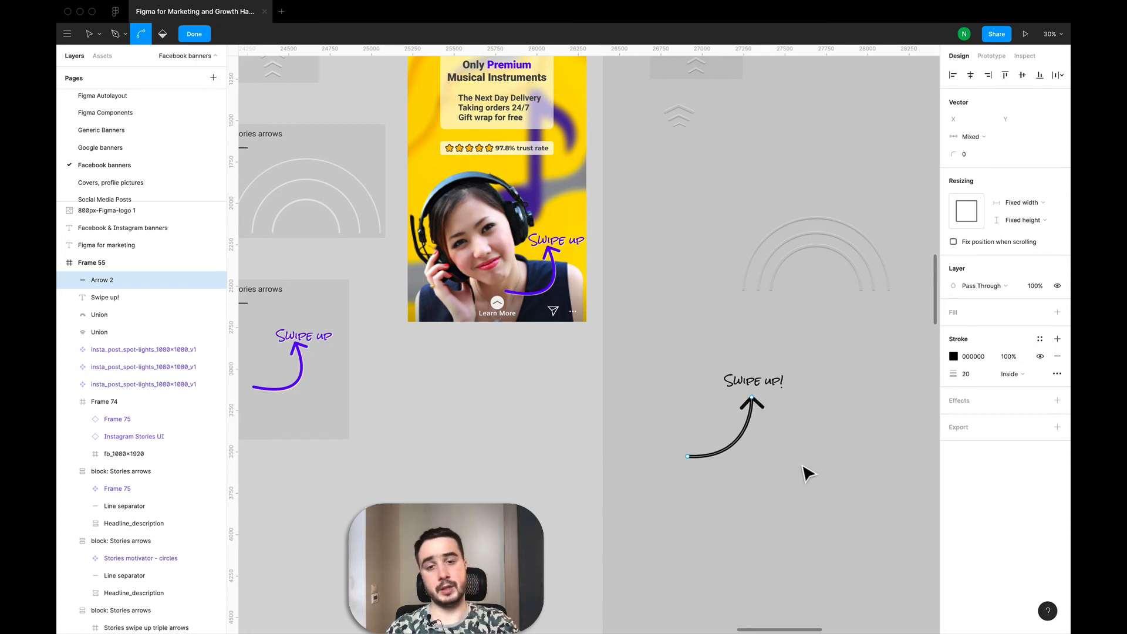
pyautogui.press('Escape')
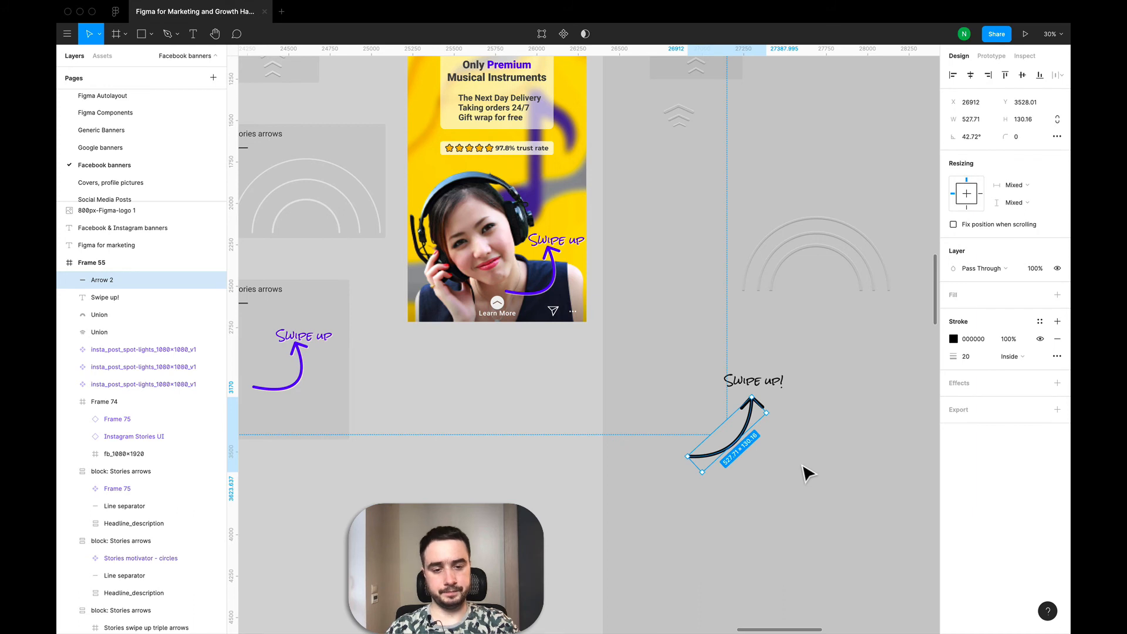
pyautogui.click(808, 474)
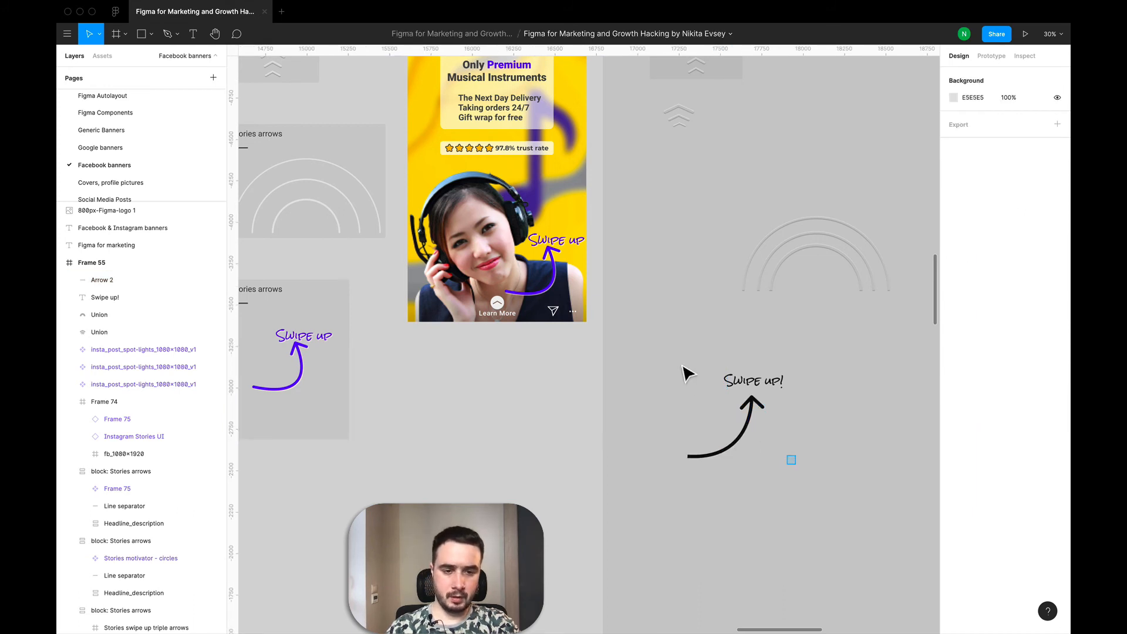
# Frame the "Swipe up!" text and curved arrow together and recolour both to purple 4C0DFF.
pyautogui.moveTo(674, 351); pyautogui.dragTo(790, 476)
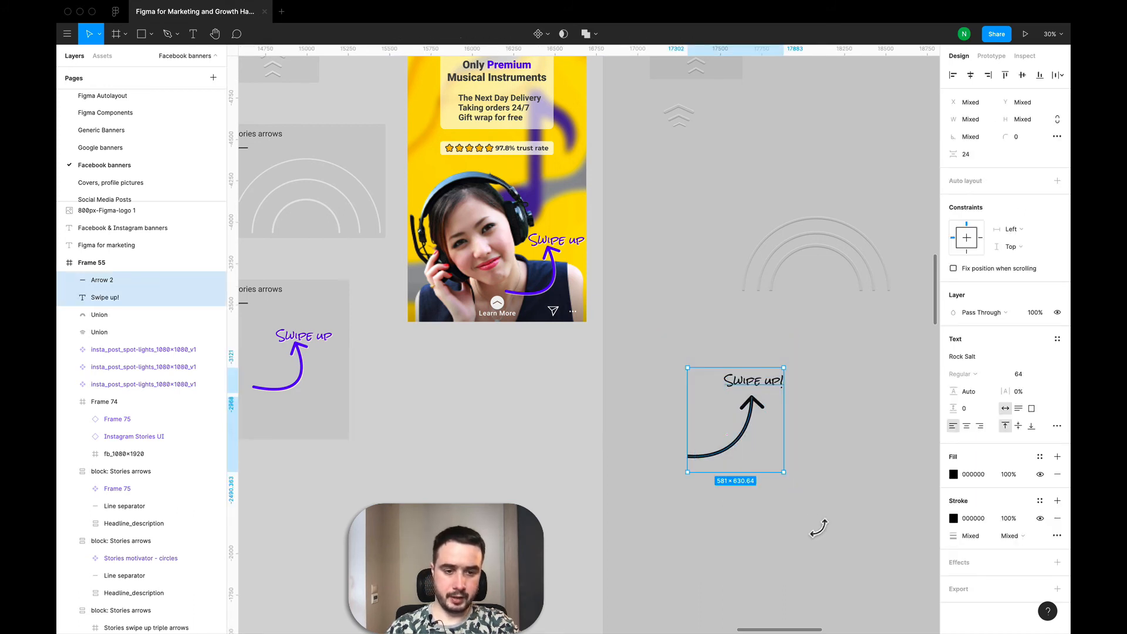
pyautogui.rightClick(755, 446)
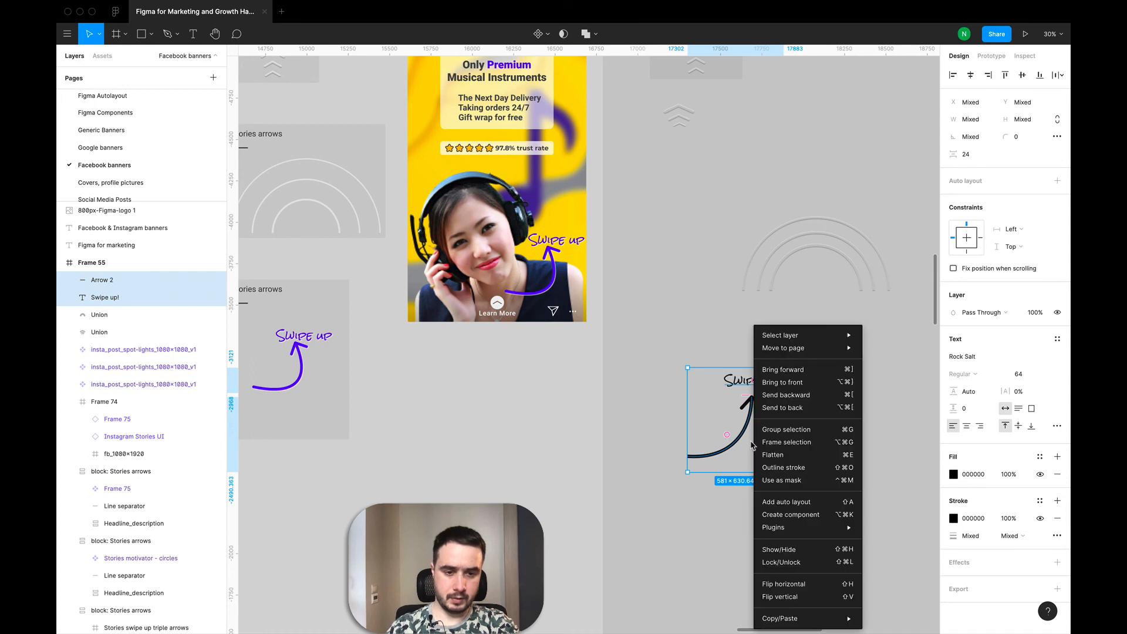
pyautogui.click(786, 447)
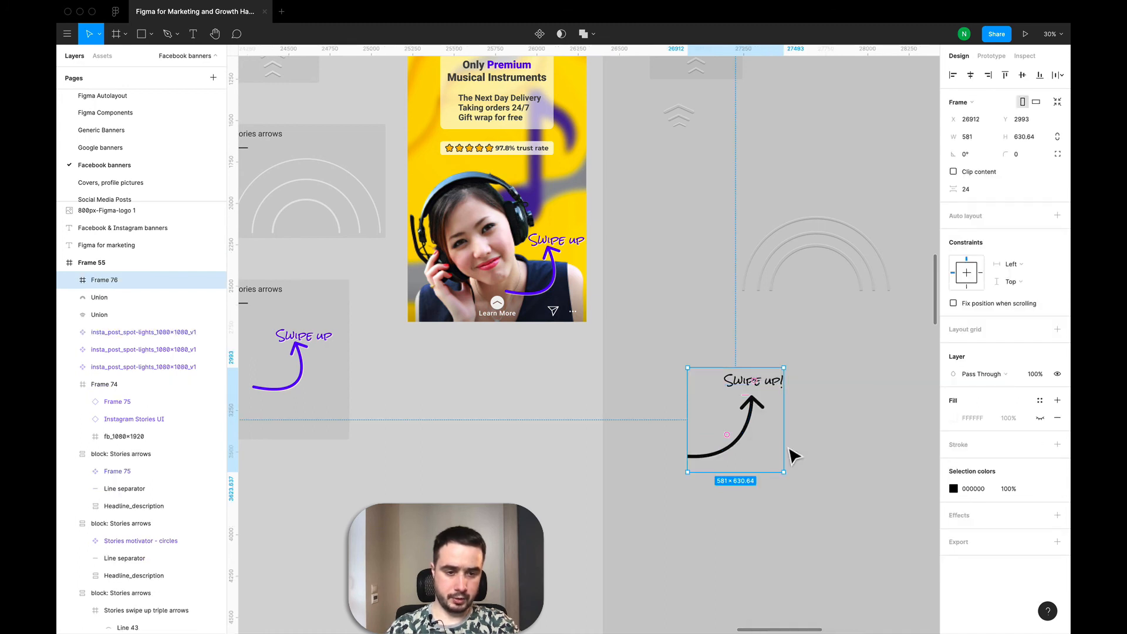
pyautogui.click(953, 488)
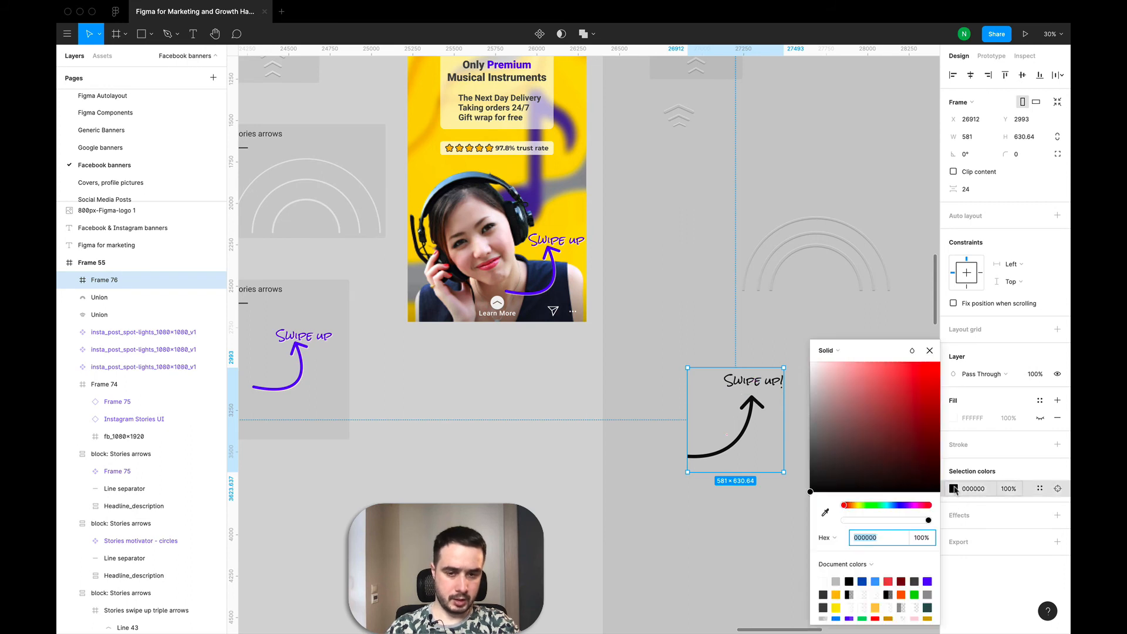
pyautogui.click(928, 580)
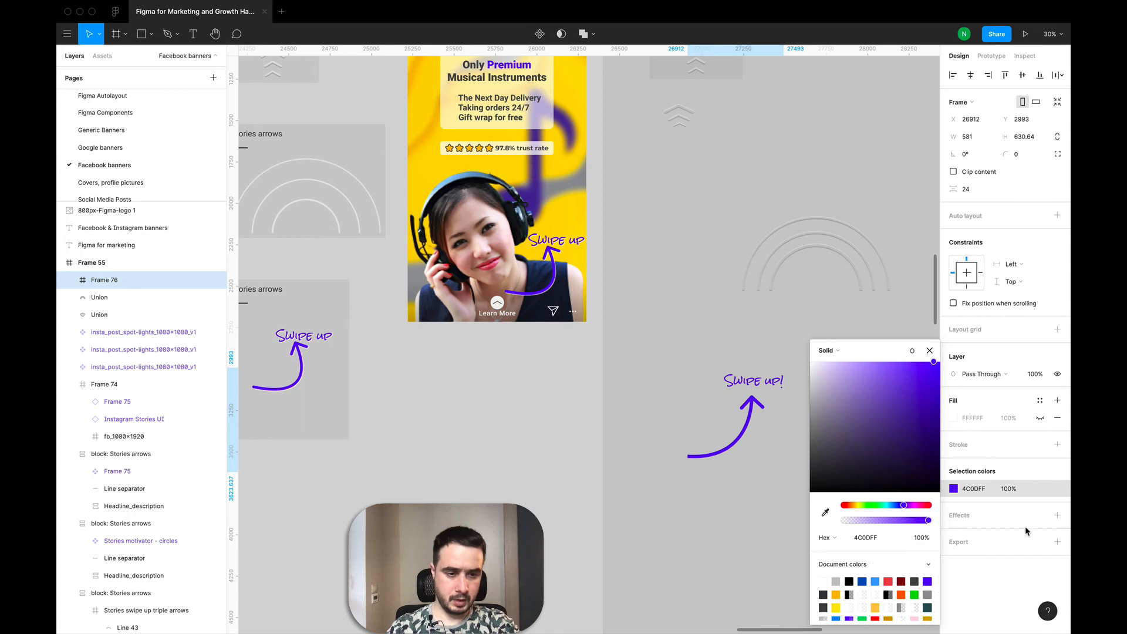
# Add a drop shadow to the swipe-up frame in white (FFFFFF) at 75% opacity.
pyautogui.click(1059, 516)
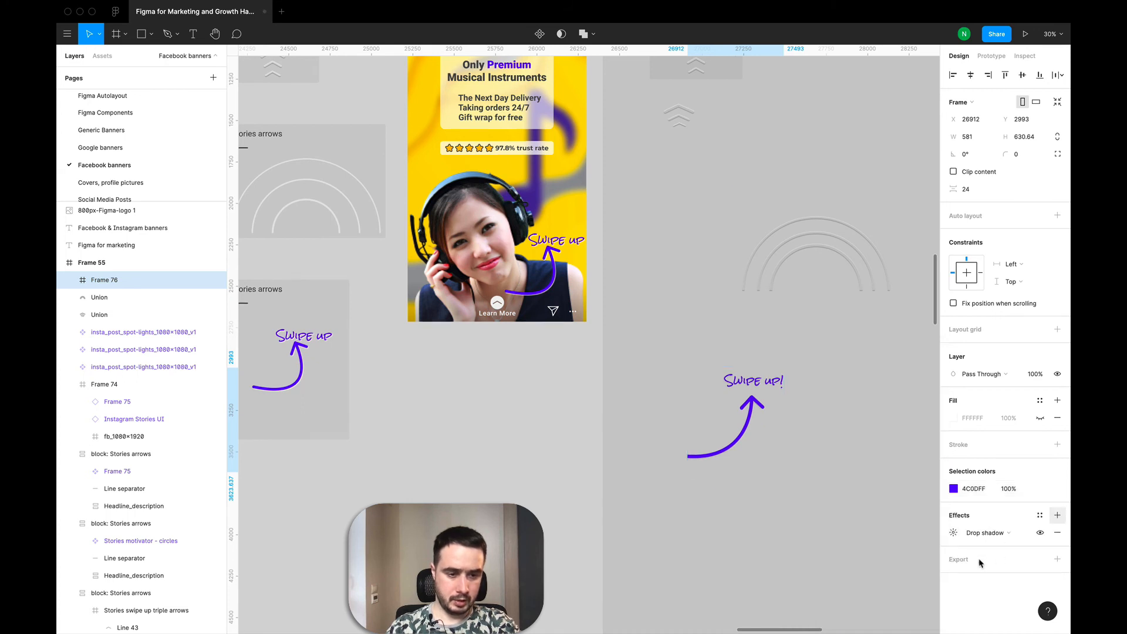
pyautogui.click(953, 533)
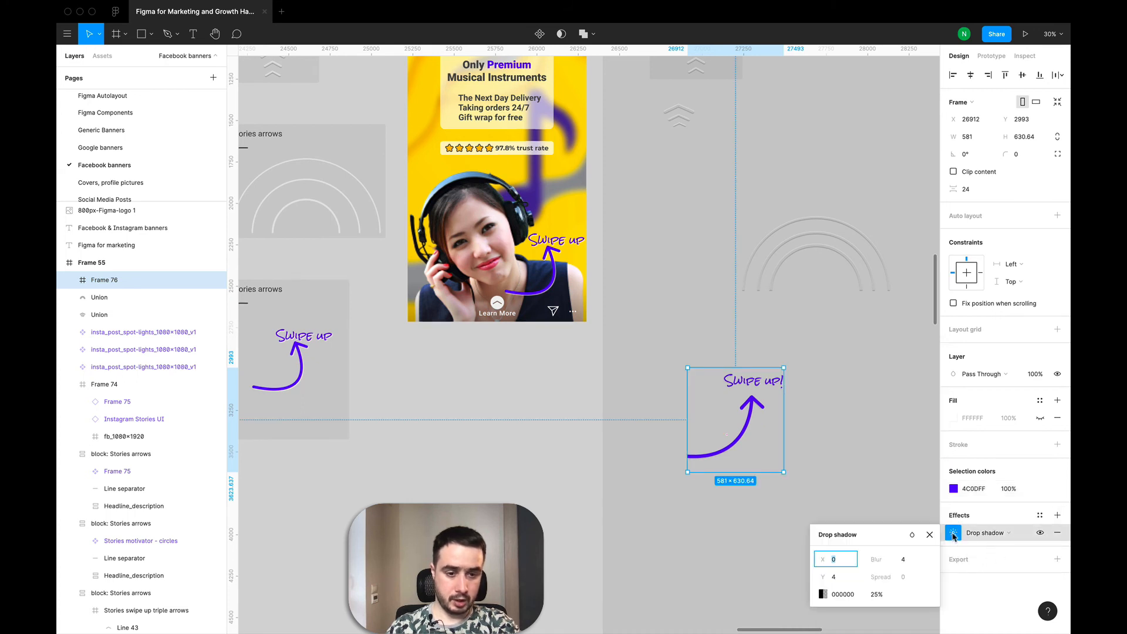
pyautogui.click(823, 594)
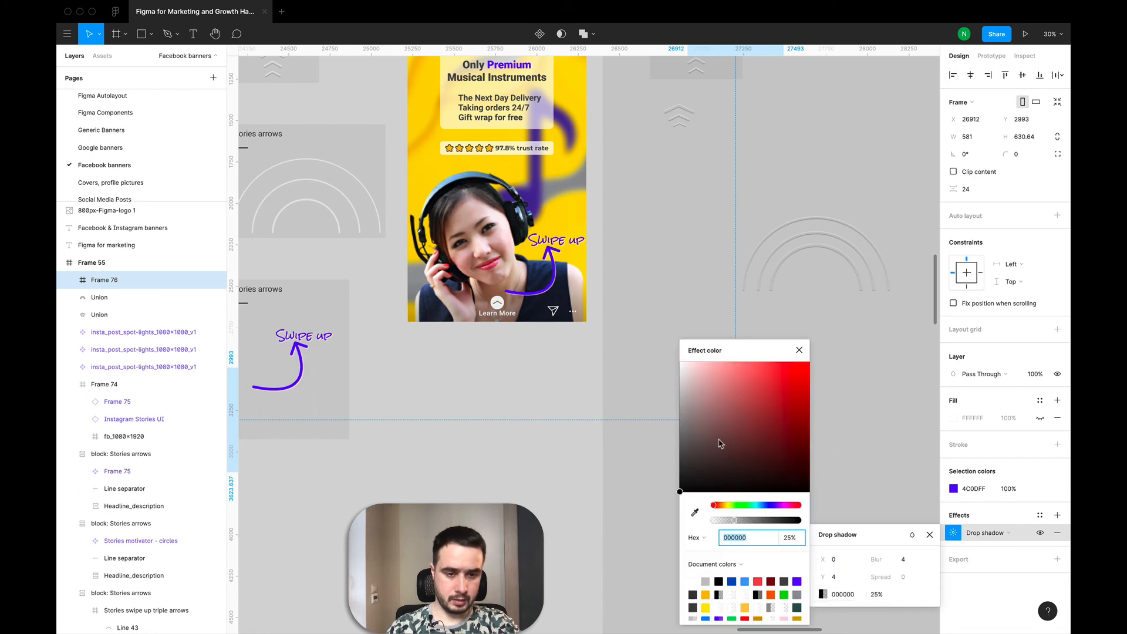
pyautogui.write('ffffff')
pyautogui.press('Return')
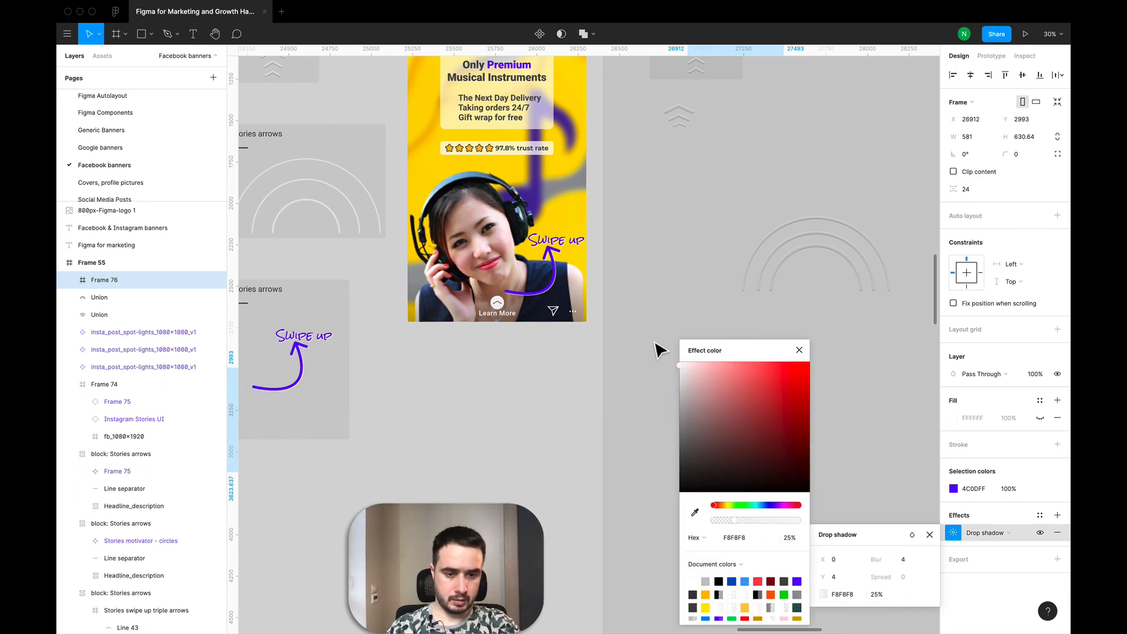
pyautogui.click(791, 539)
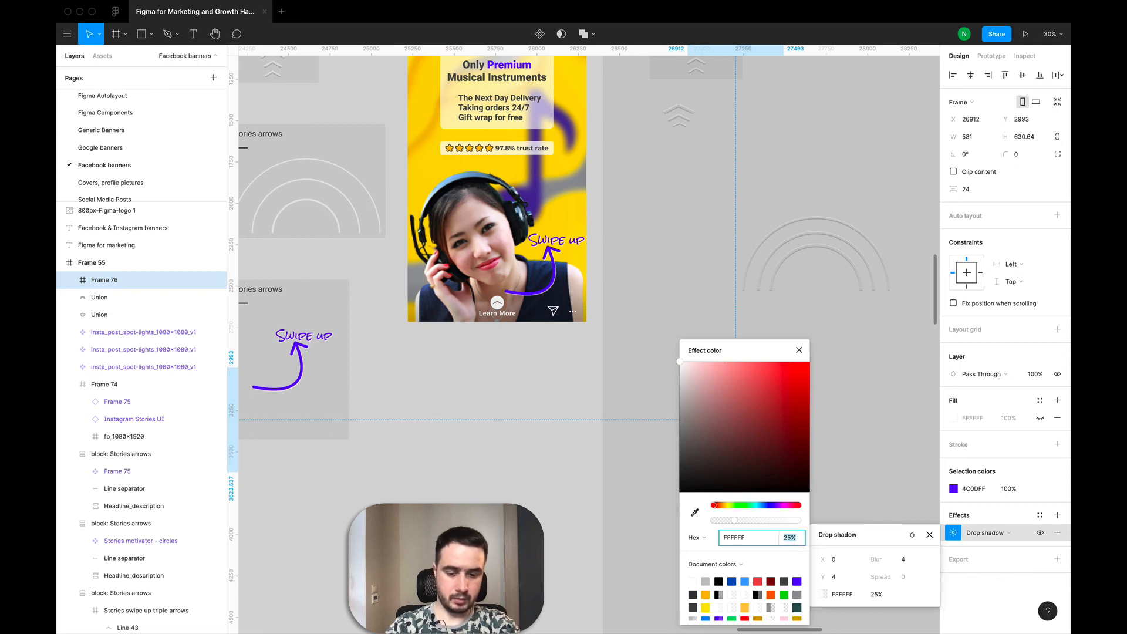
pyautogui.write('75')
pyautogui.press('Return')
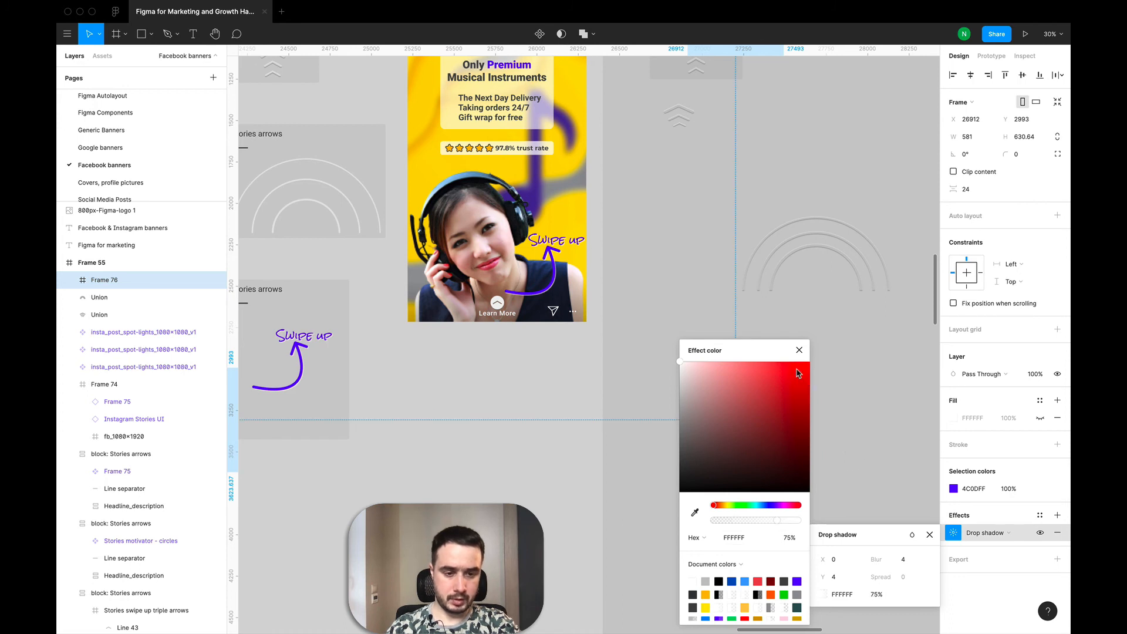
pyautogui.click(799, 351)
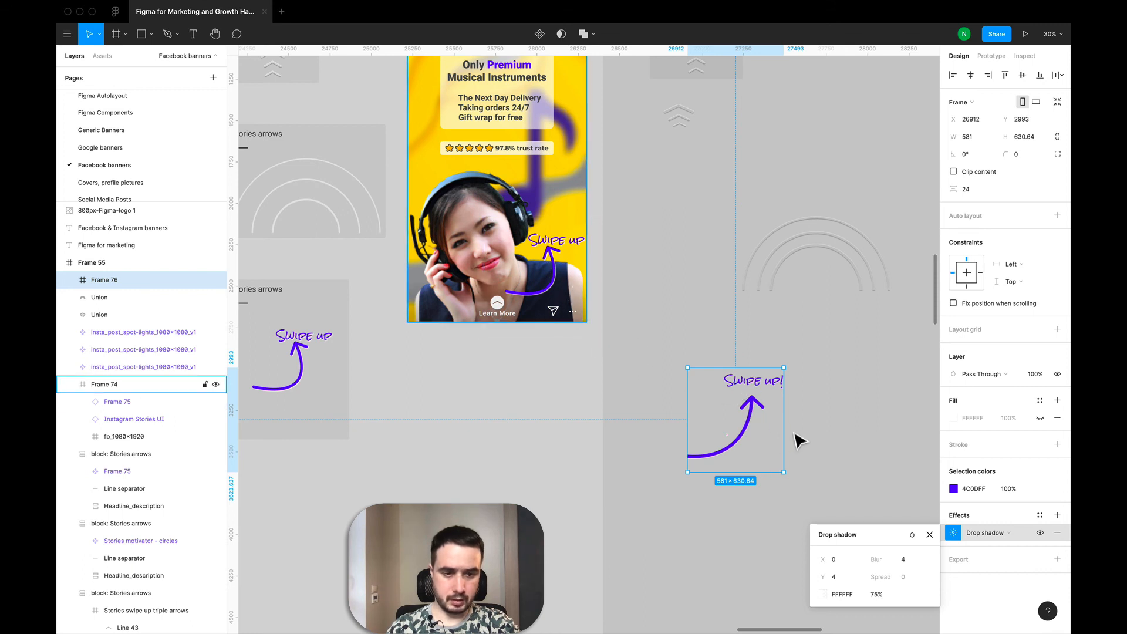
# Deepen the arrow's curve by extending its tail-end Bezier handle so it bulges outward like the reference arrow.
pyautogui.scroll(3, 745, 457)
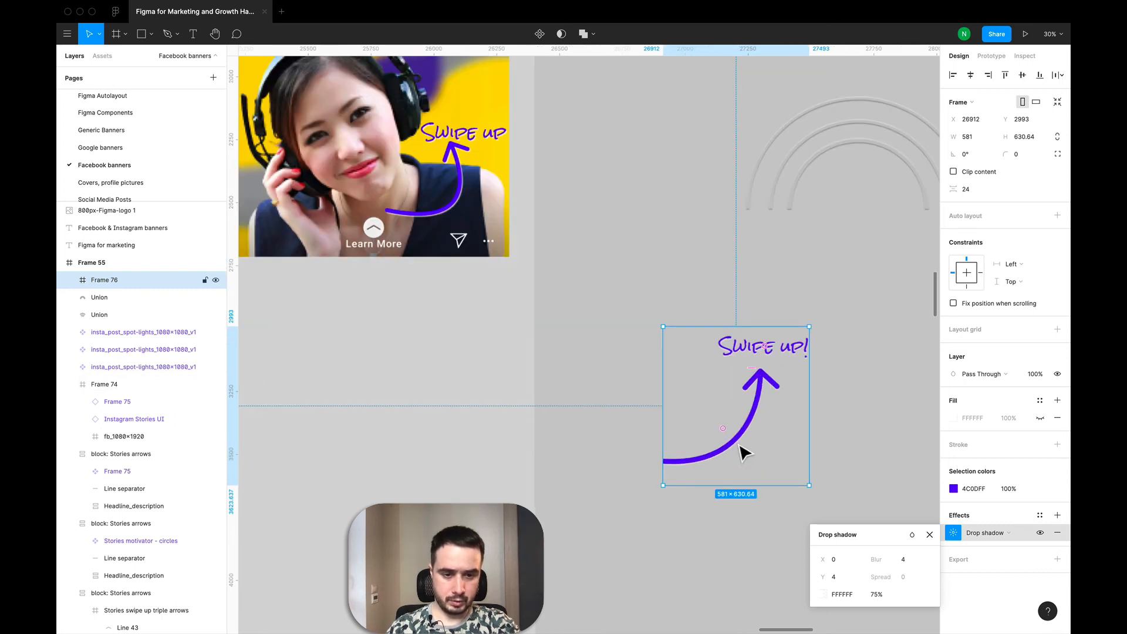
pyautogui.click(743, 451)
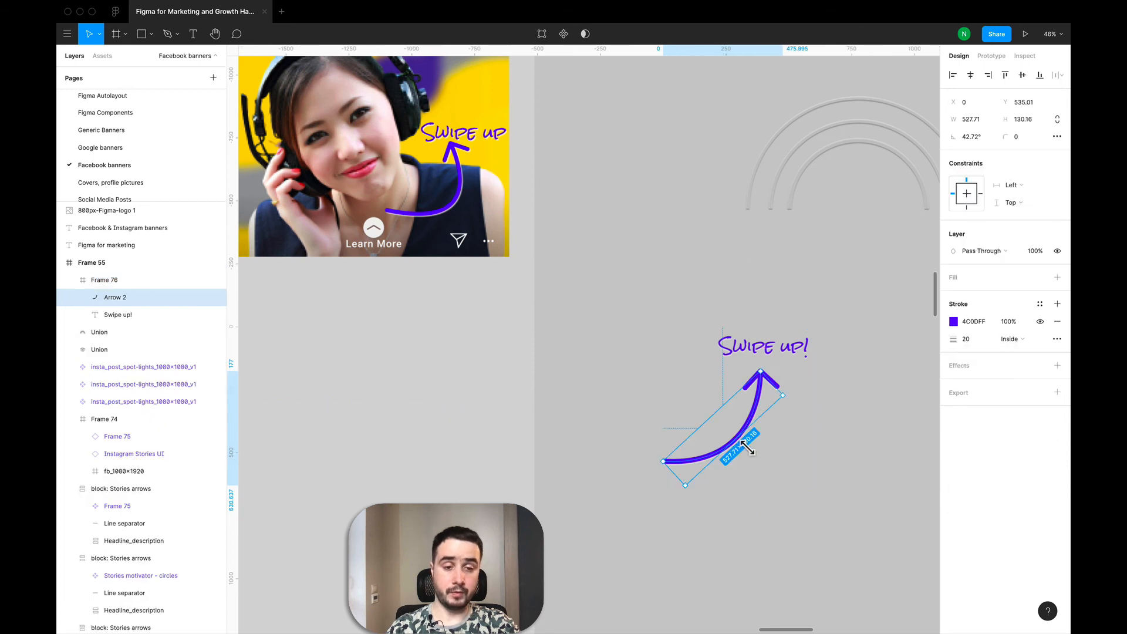
pyautogui.doubleClick(761, 413)
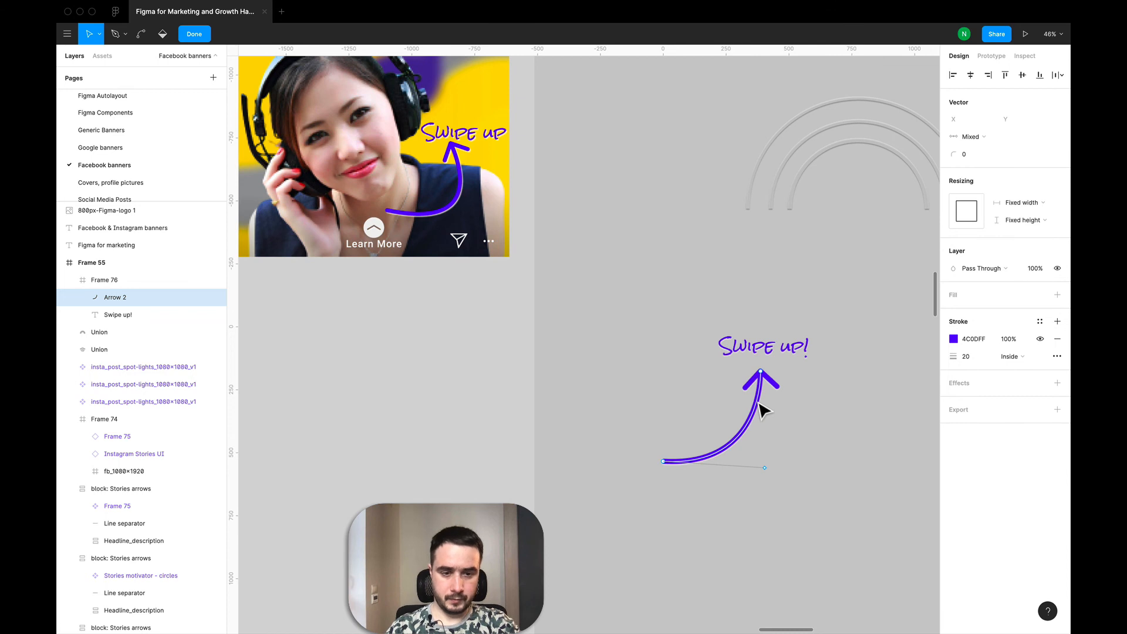
pyautogui.press('Escape')
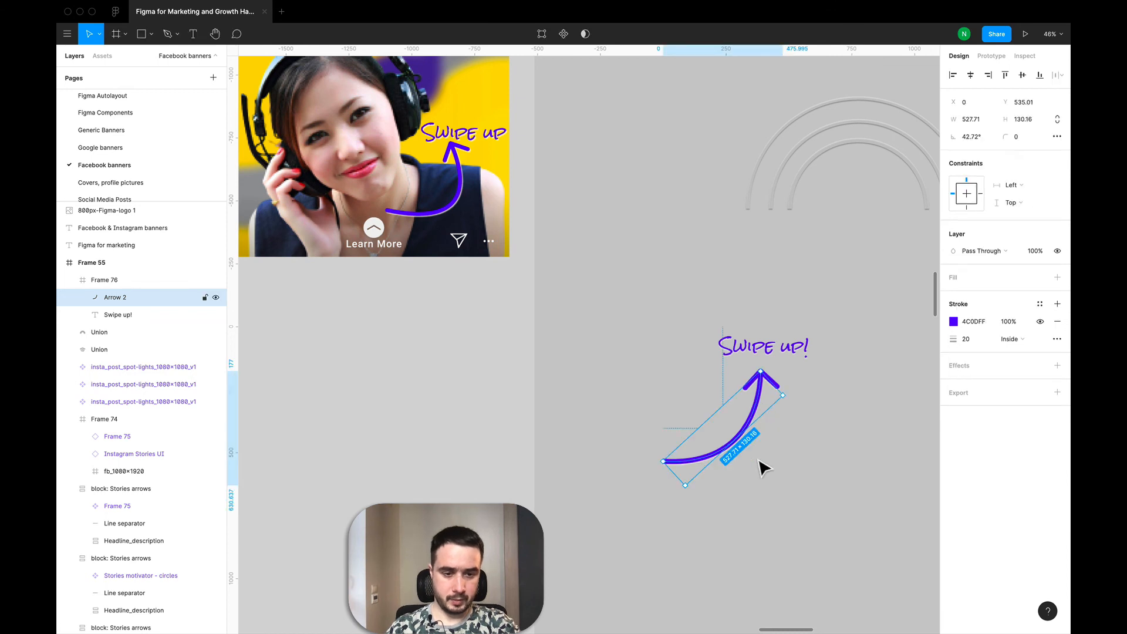
pyautogui.doubleClick(670, 467)
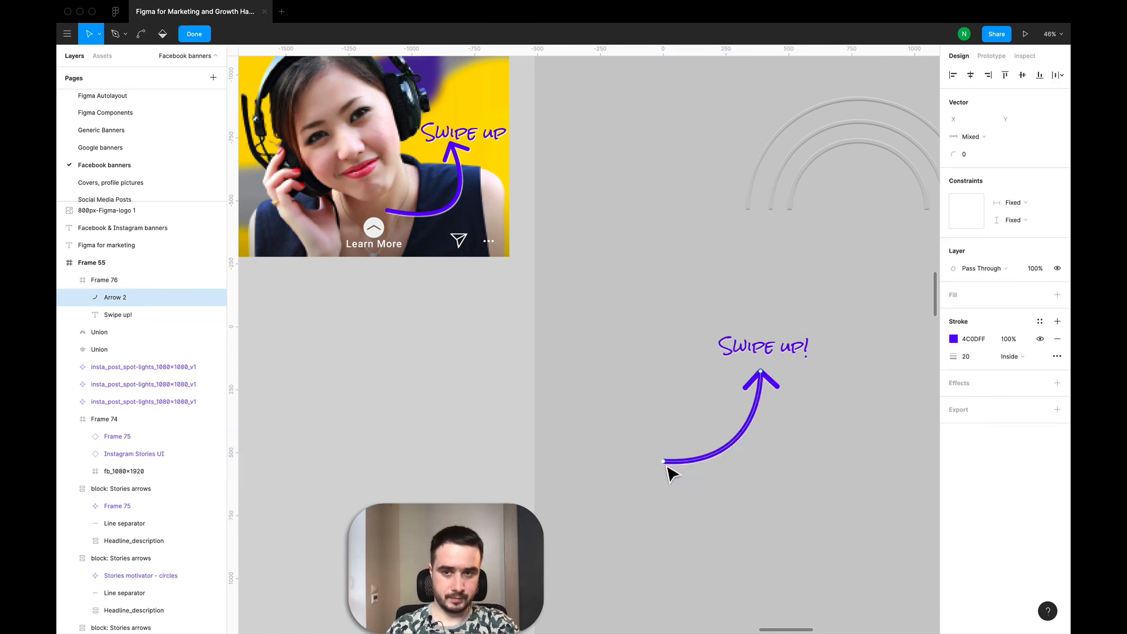
pyautogui.click(738, 438)
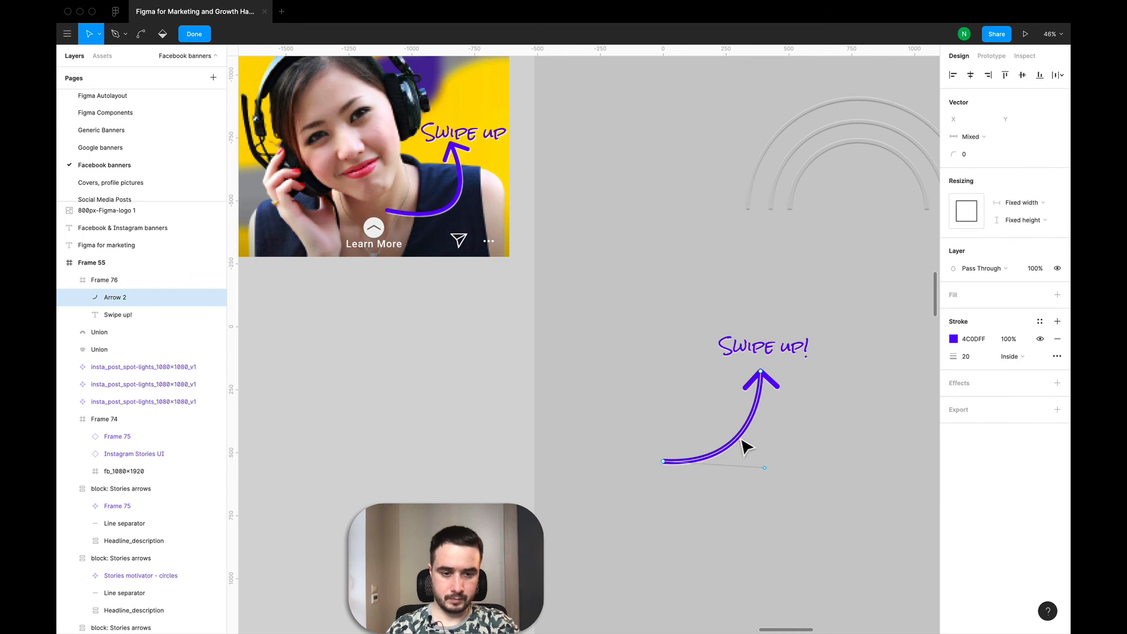
pyautogui.moveTo(766, 470); pyautogui.dragTo(830, 501)
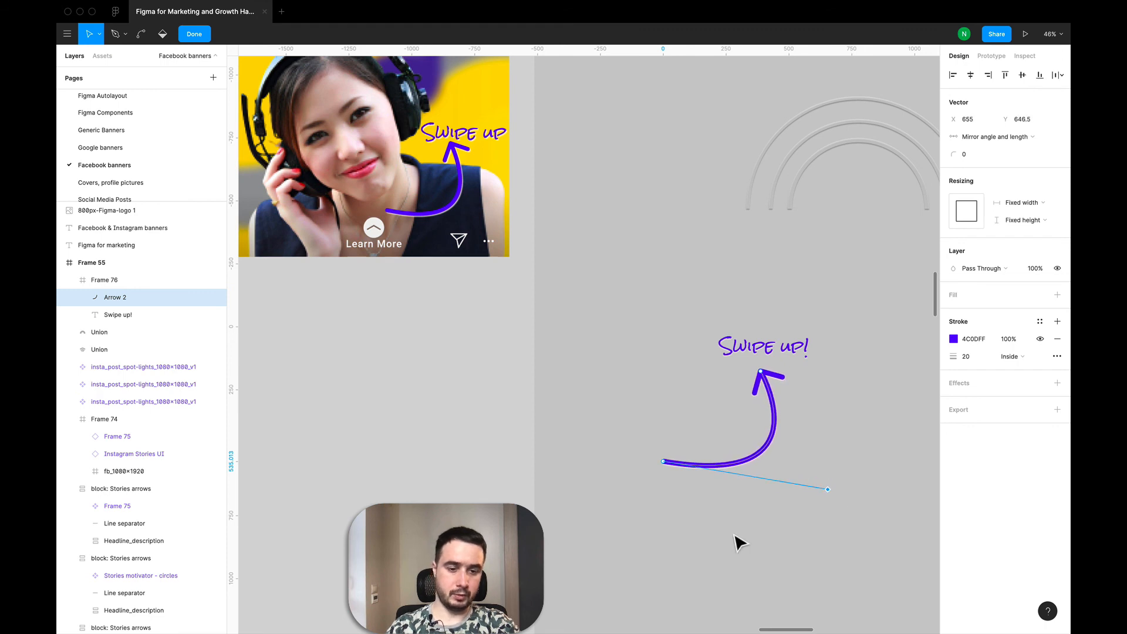
pyautogui.click(740, 543)
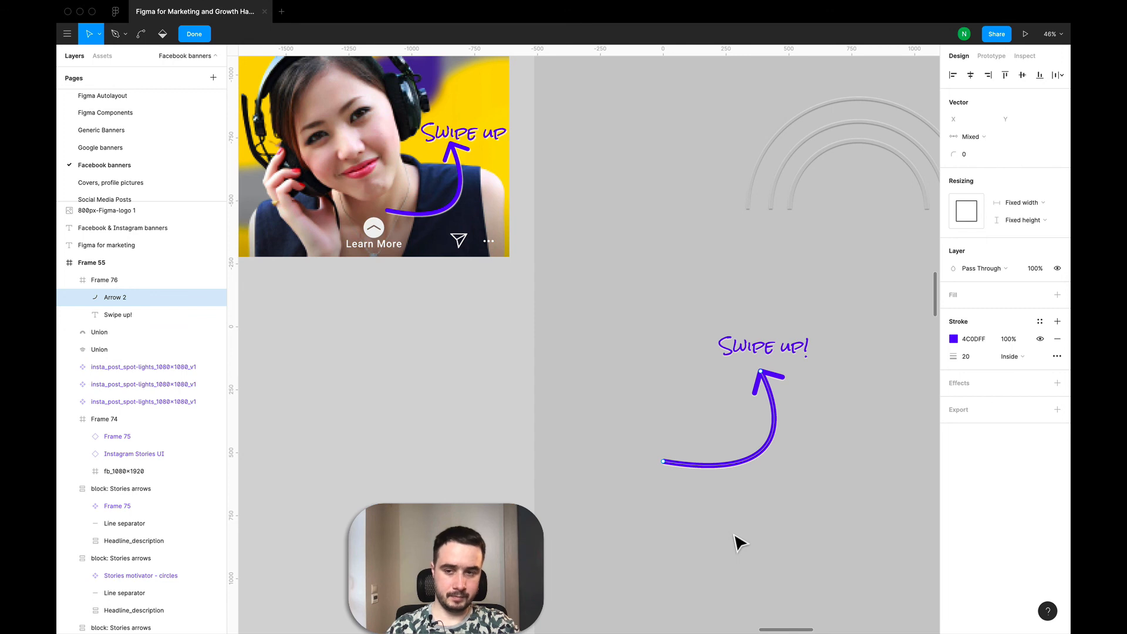
# Leave the arrow's vector editing and turn the frame holding the purple arrow and "Swipe up!" text into a component.
pyautogui.press('Escape')
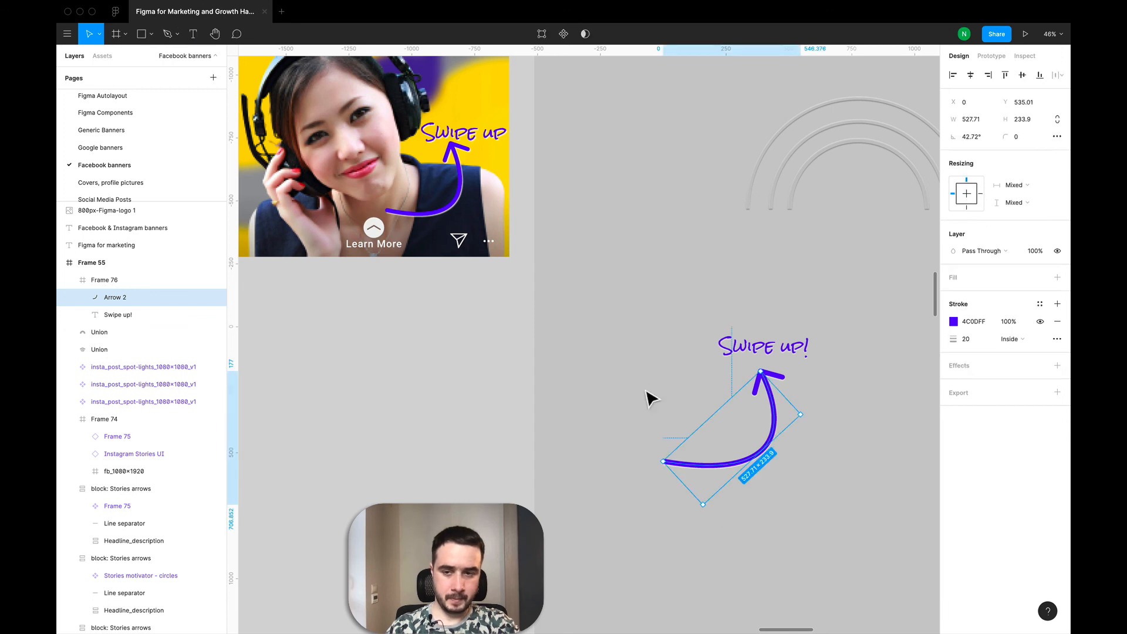
pyautogui.click(574, 381)
pyautogui.scroll(-3, 569, 373)
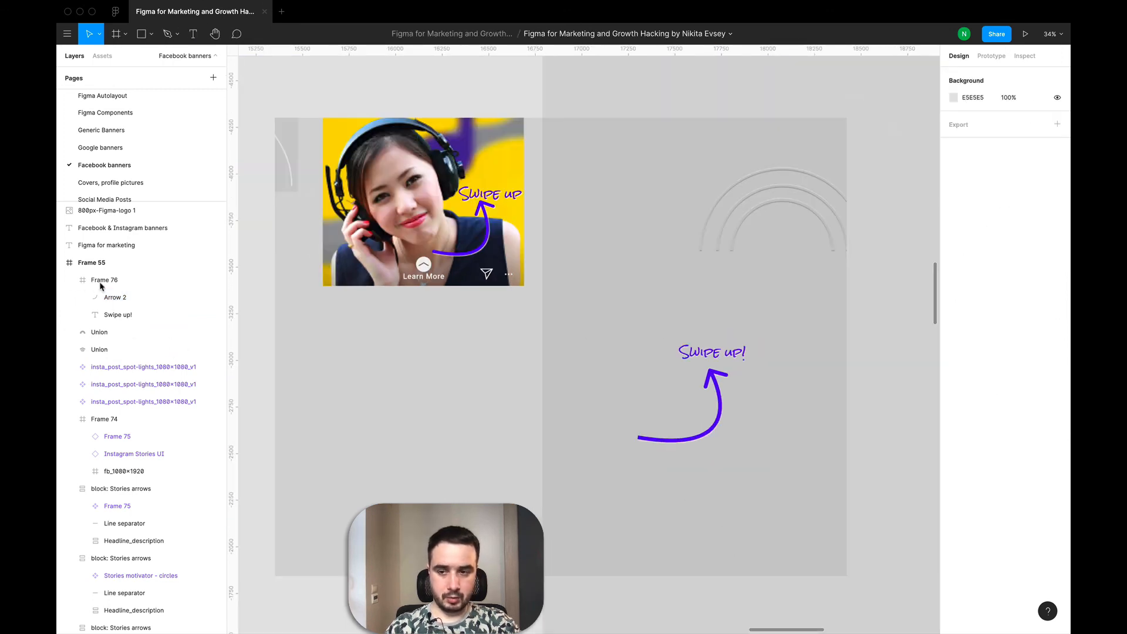
pyautogui.click(112, 280)
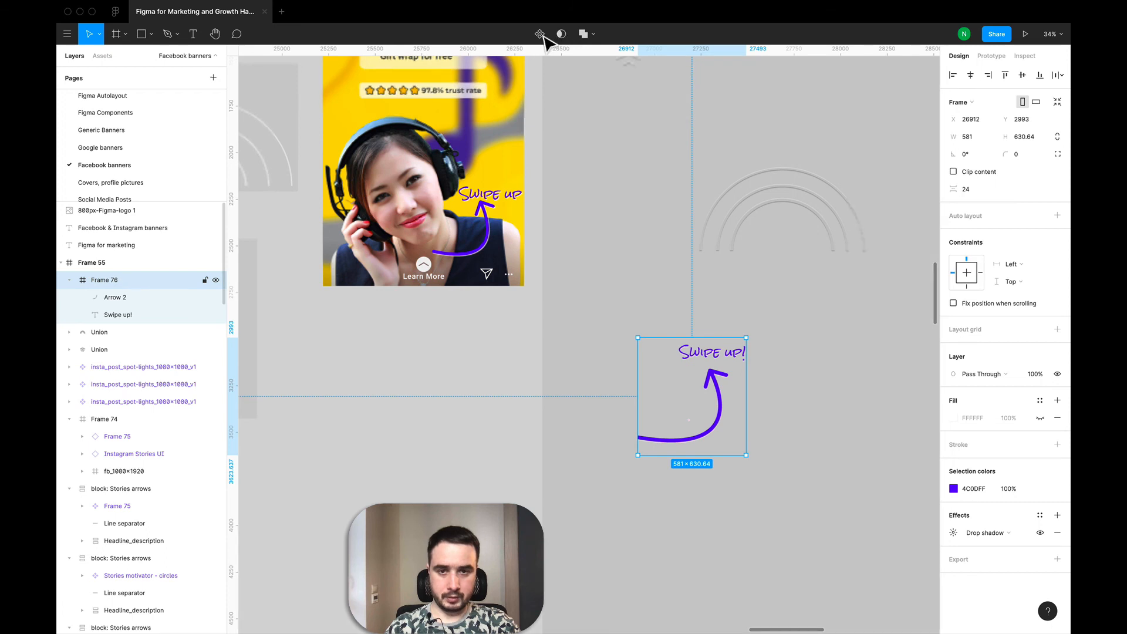
pyautogui.click(540, 35)
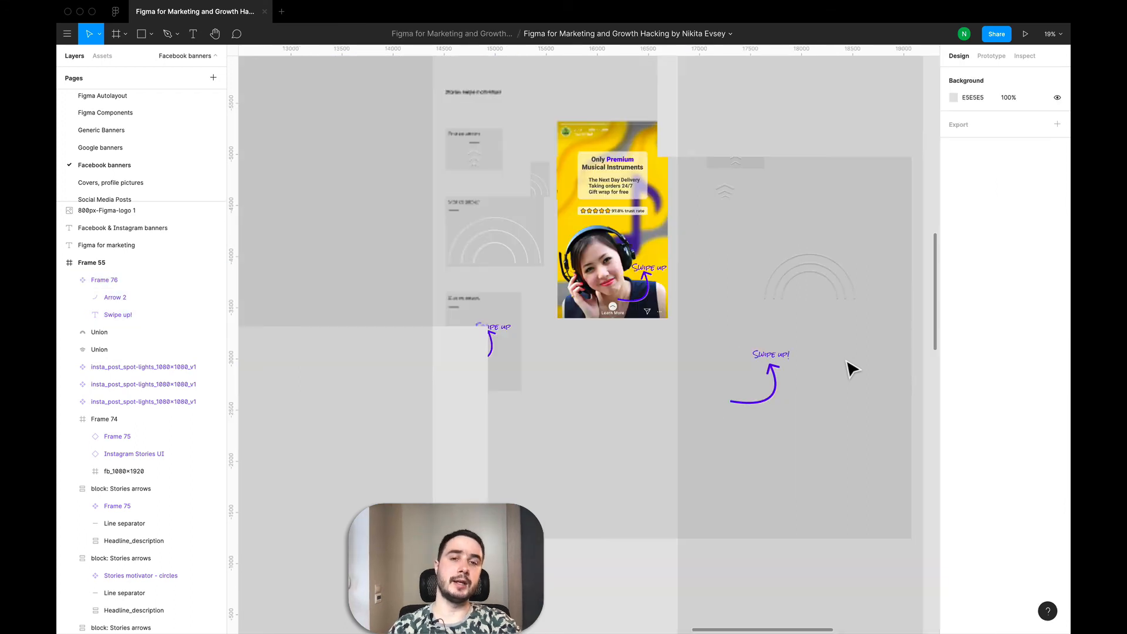
pyautogui.click(852, 369)
pyautogui.scroll(-5, 852, 369)
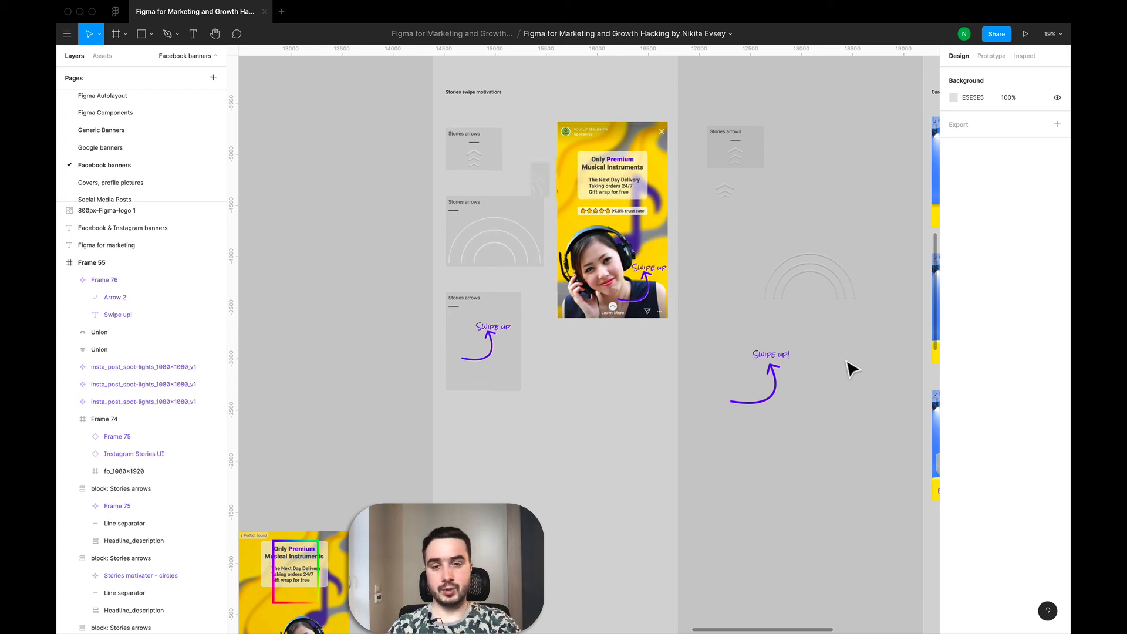
pyautogui.scroll(2, 681, 428)
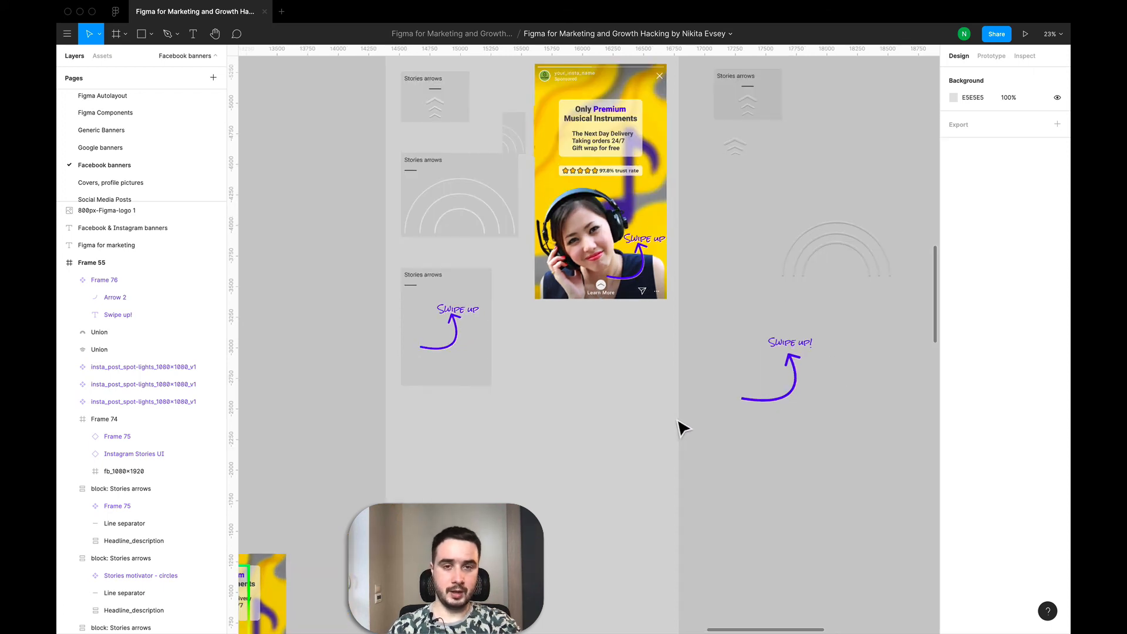